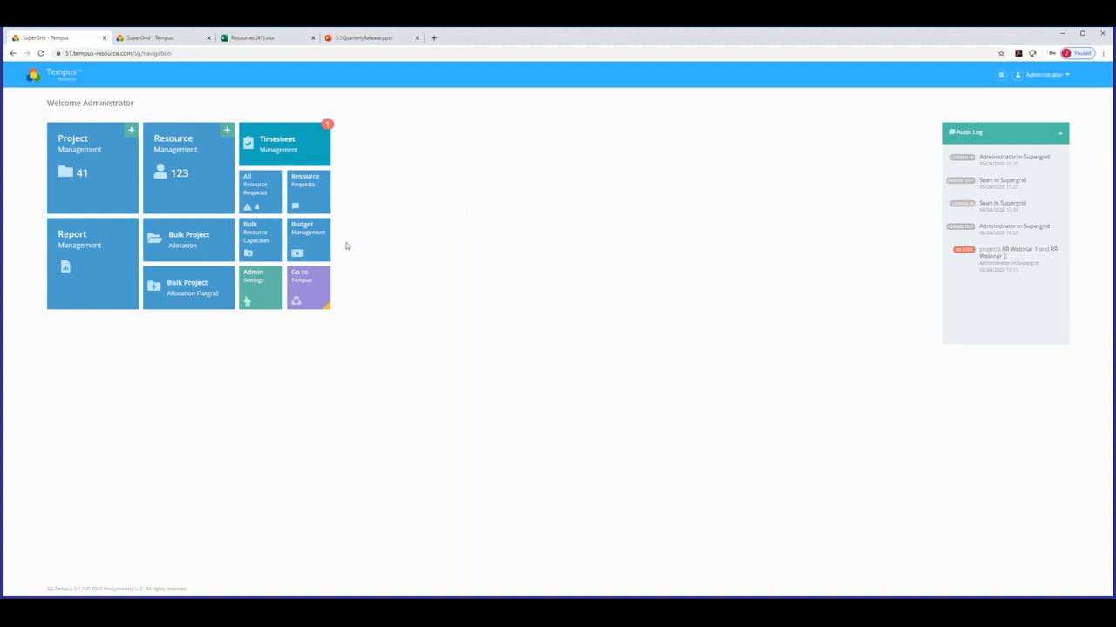
Go through Admin Settings to the Skill Categories page and view the category type options.
click(252, 284)
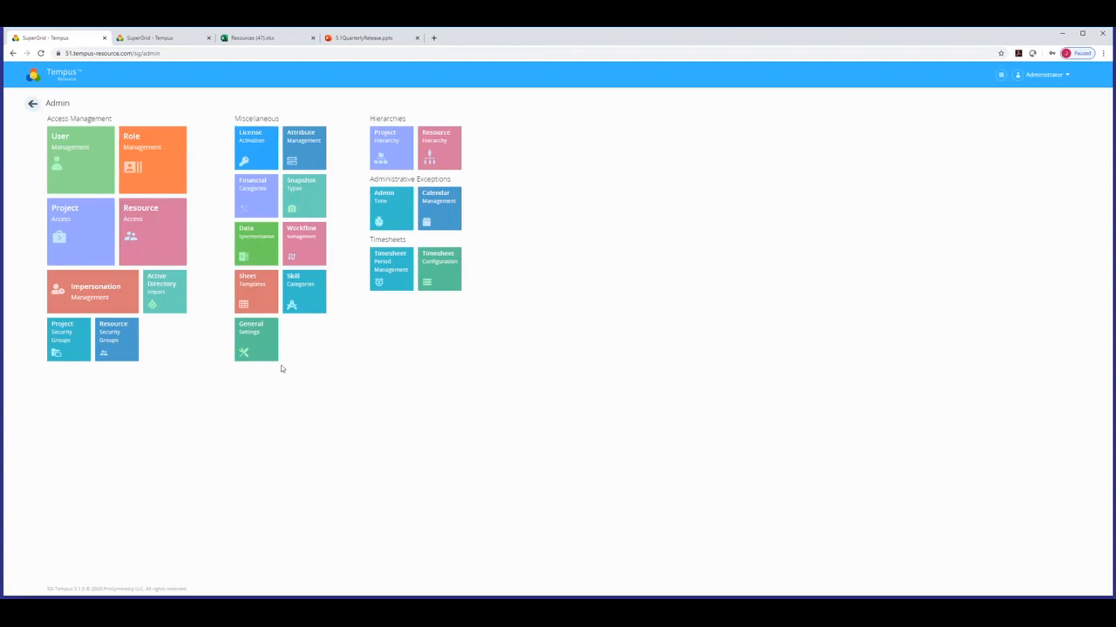
click(304, 291)
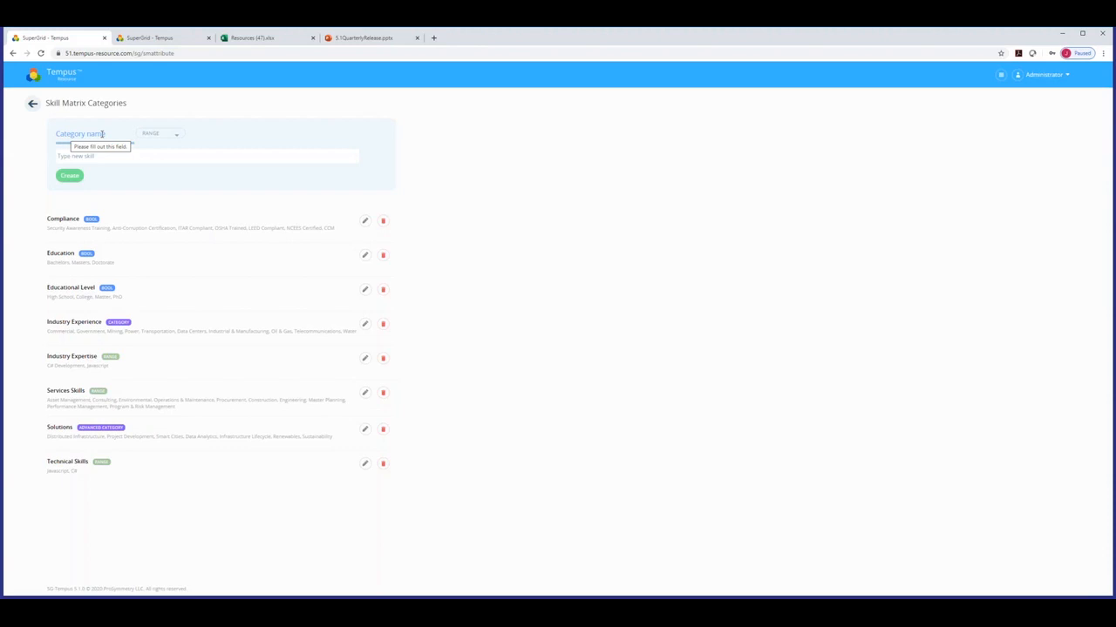
click(166, 138)
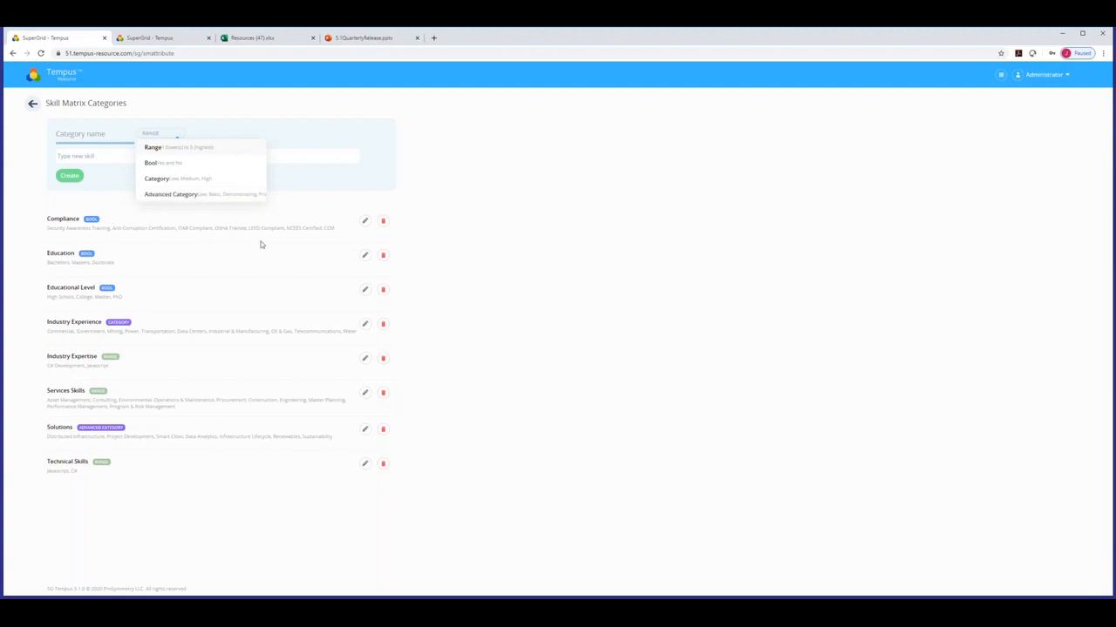
Return to the home dashboard using the Tempus logo.
click(68, 83)
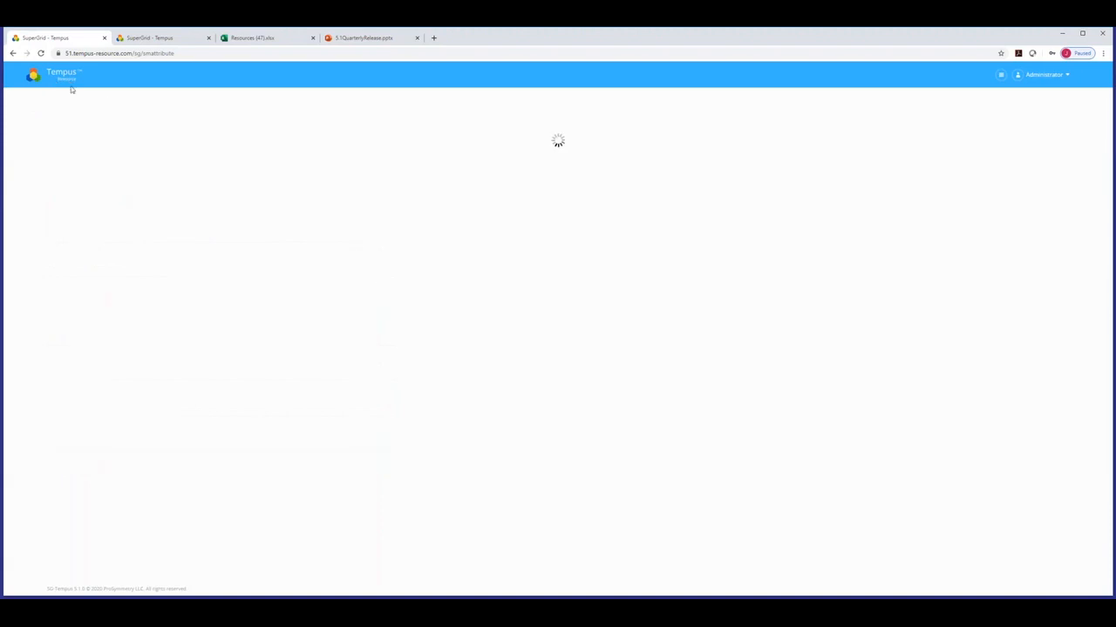
Open a resource from Resource Management and show its Skill Matrix view.
click(177, 169)
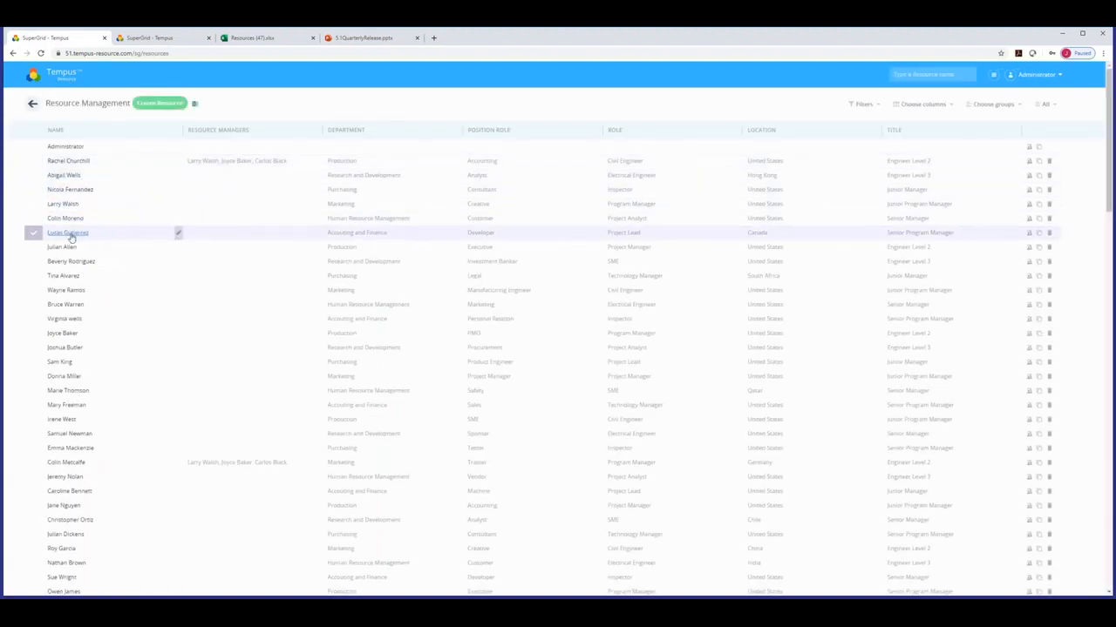
click(71, 236)
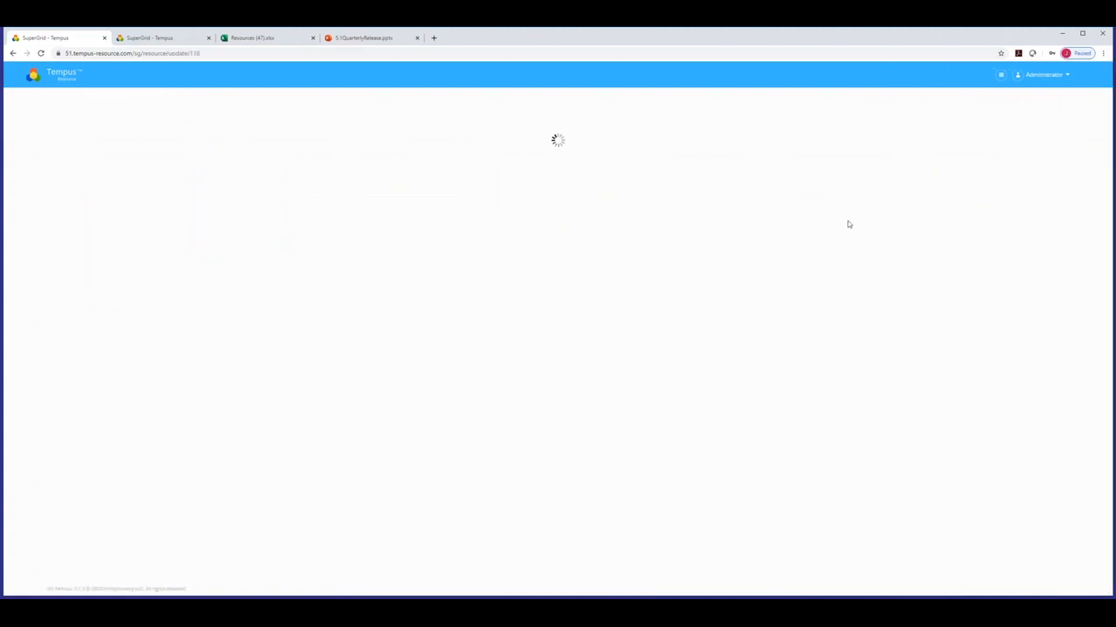
click(1064, 110)
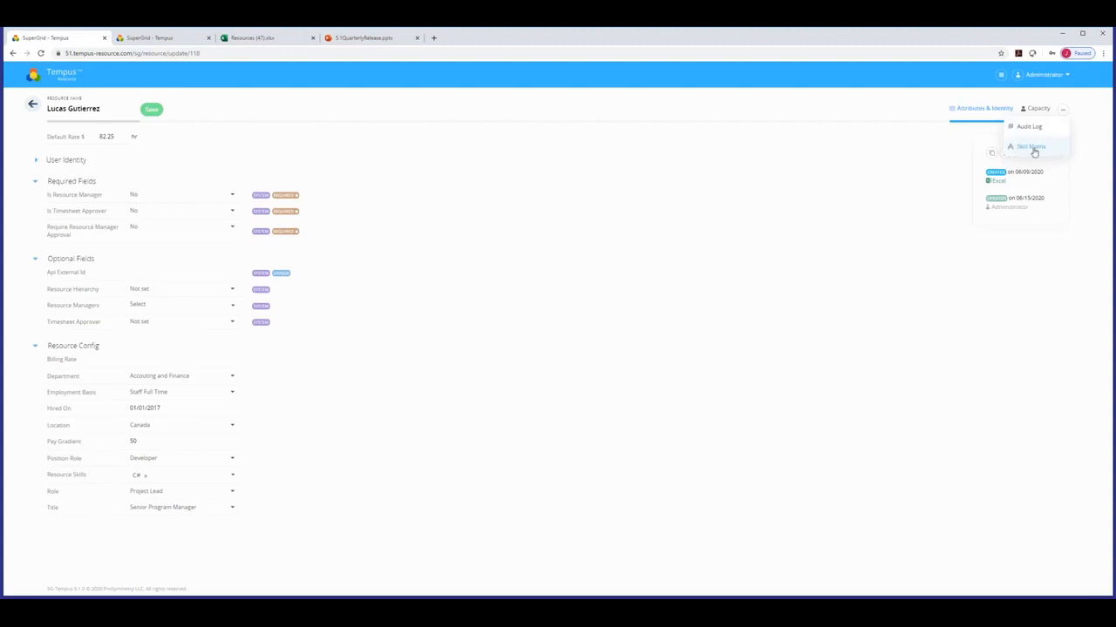
click(1033, 146)
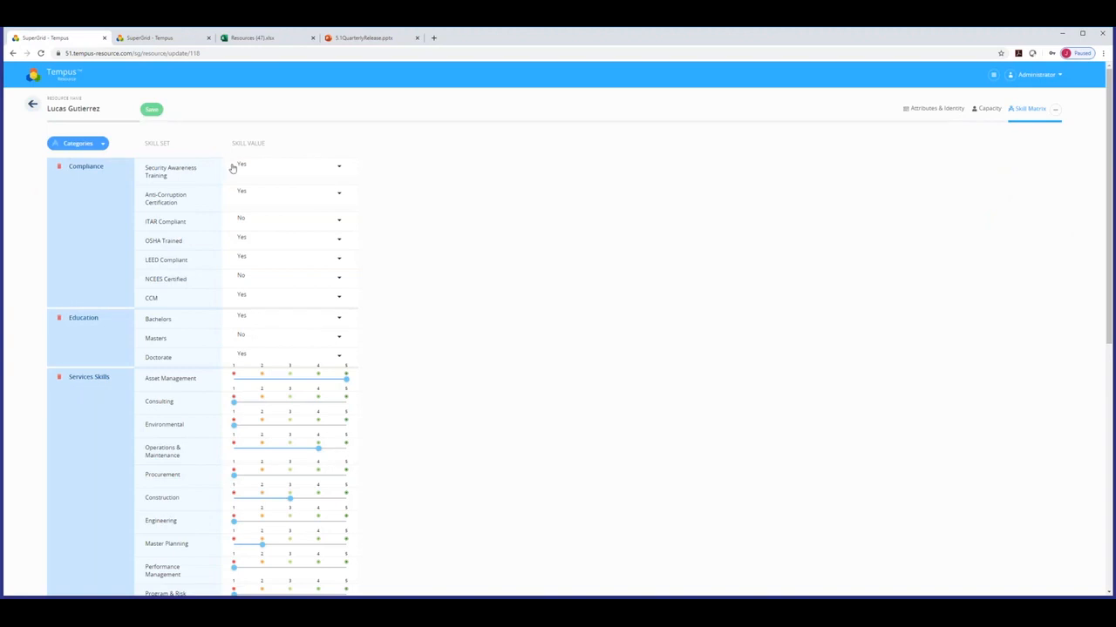
Review the Security Awareness Training and Bachelors values, then rate the Environmental skill 4.
click(276, 171)
click(391, 195)
click(248, 325)
click(389, 335)
scroll(418, 386, down, 2)
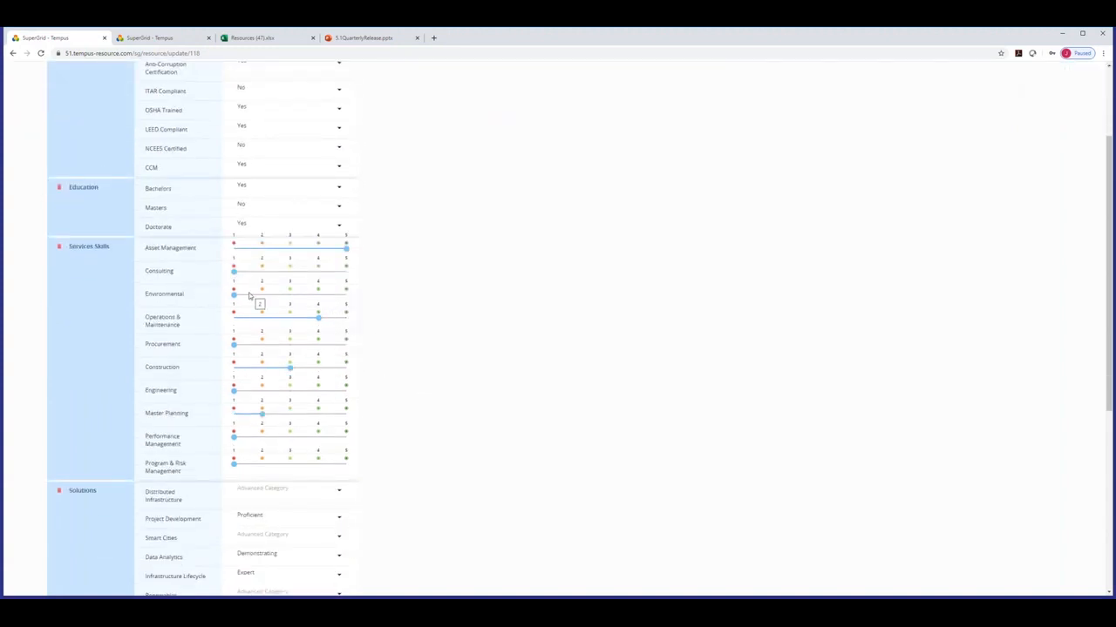
click(318, 294)
Confirm Project Development stays Proficient, then open the main navigation menu.
scroll(372, 343, down, 2)
scroll(374, 342, down, 2)
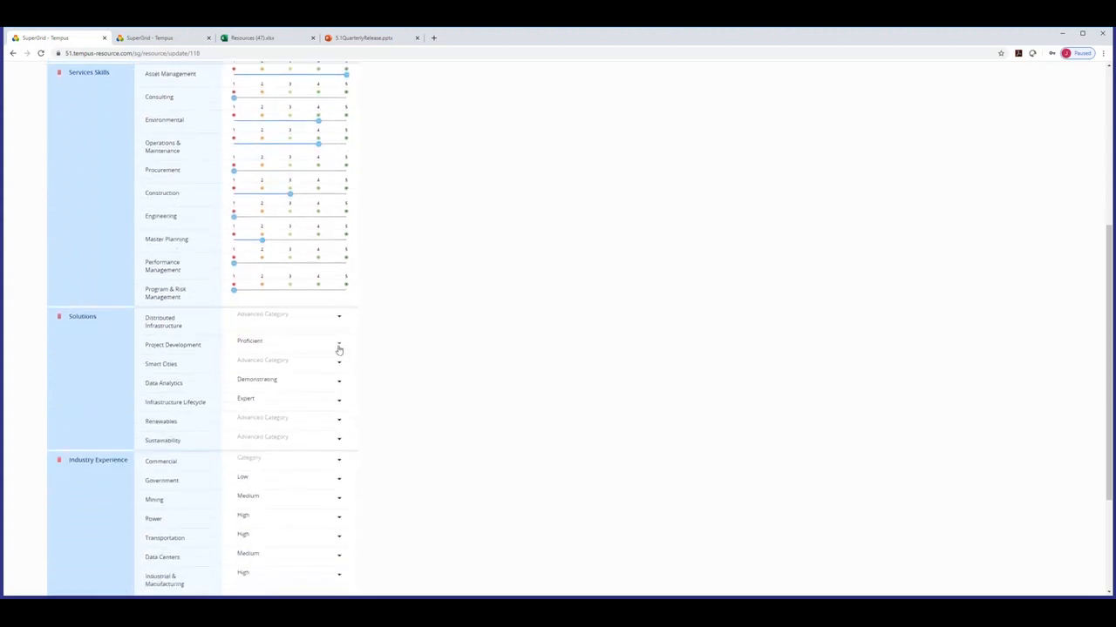
click(267, 344)
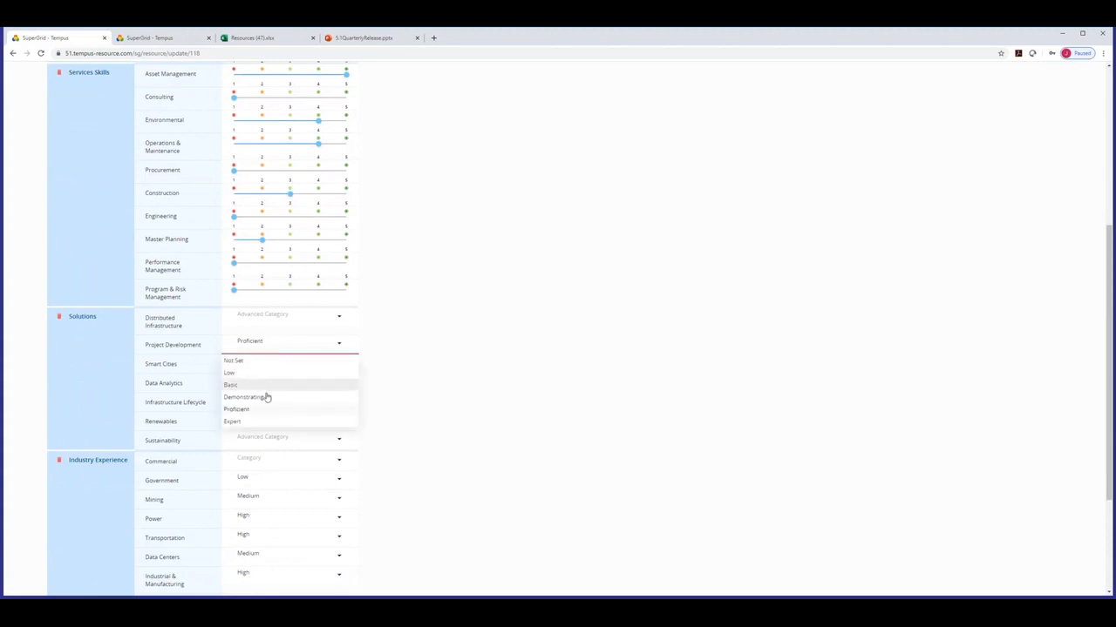
click(390, 429)
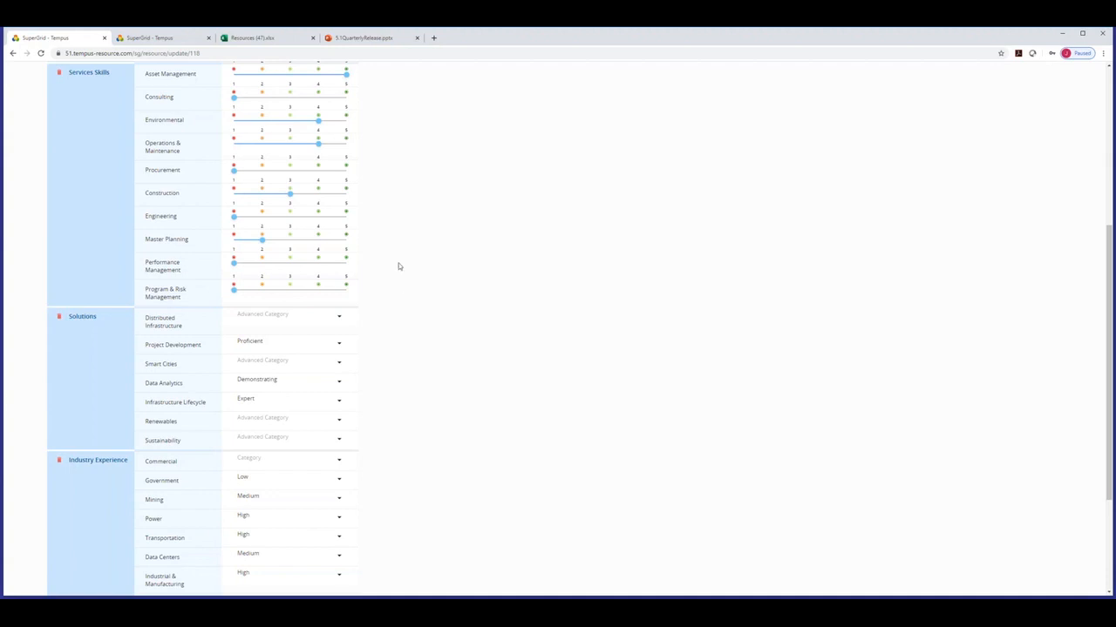
scroll(398, 279, up, 4)
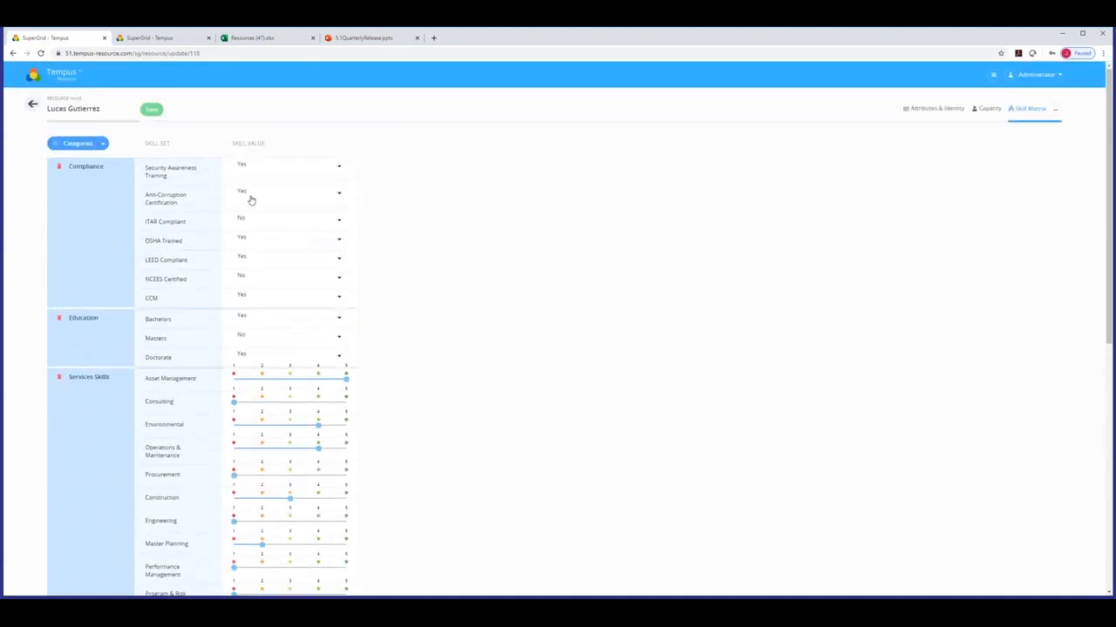
click(994, 76)
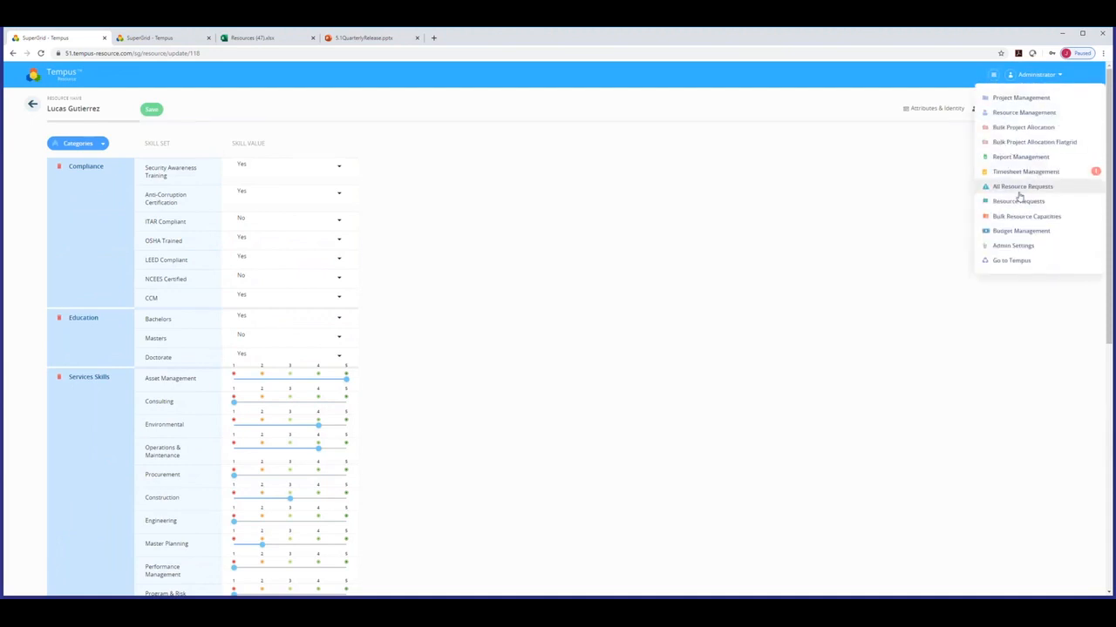
Go to Report Management, discarding skill changes, show all reports and open the Skill Matrix Report.
click(1020, 157)
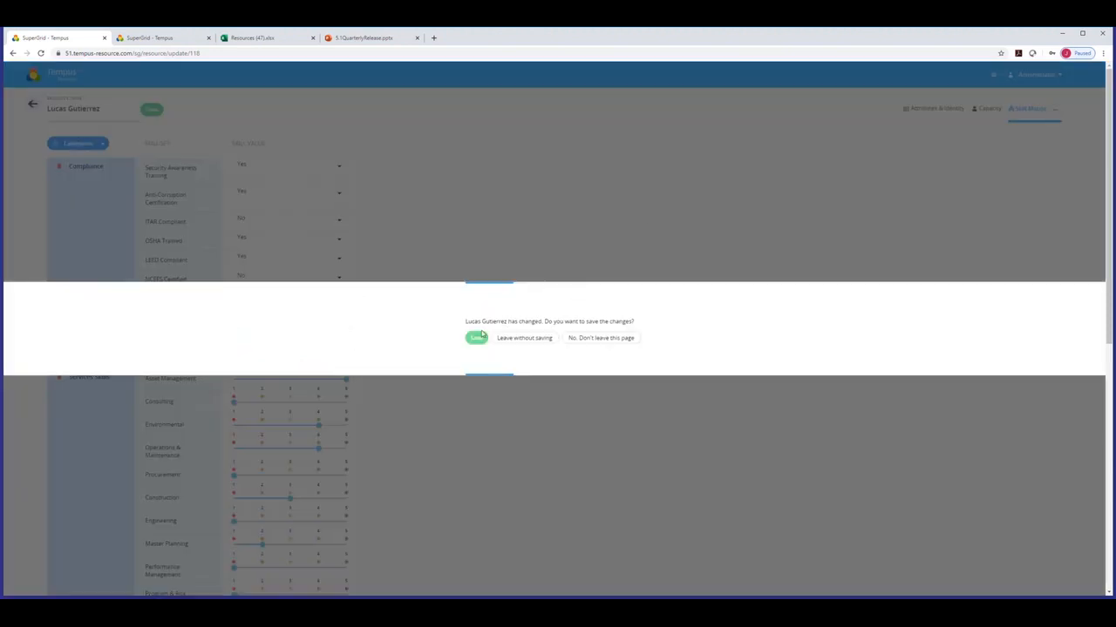
click(520, 339)
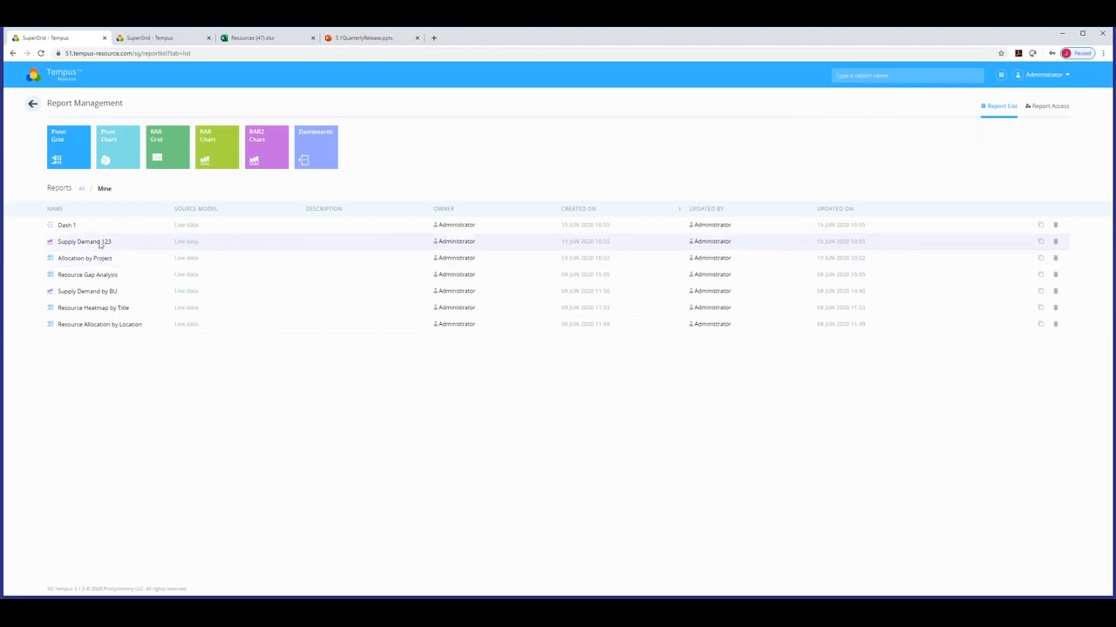
click(82, 189)
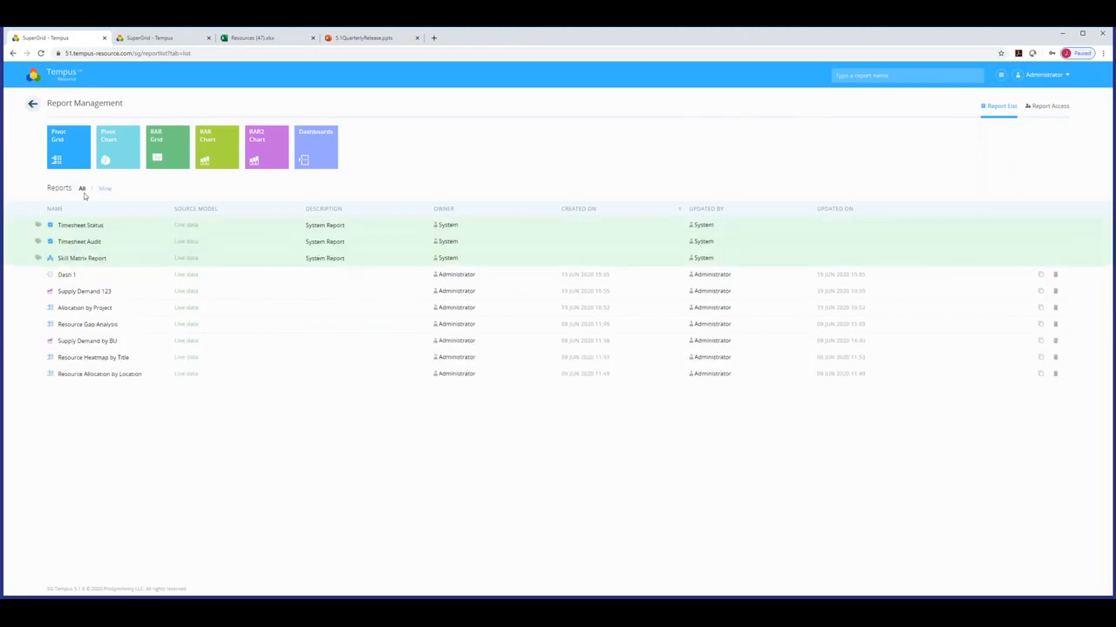
click(76, 259)
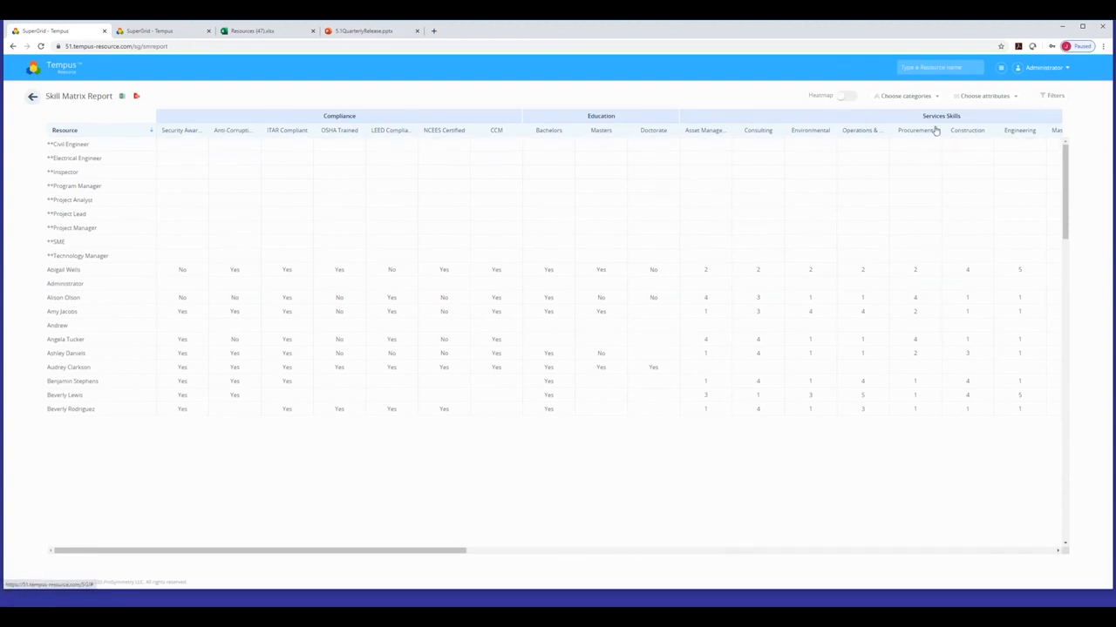
Review the included categories and filters, then turn on the Heatmap colouring.
click(930, 98)
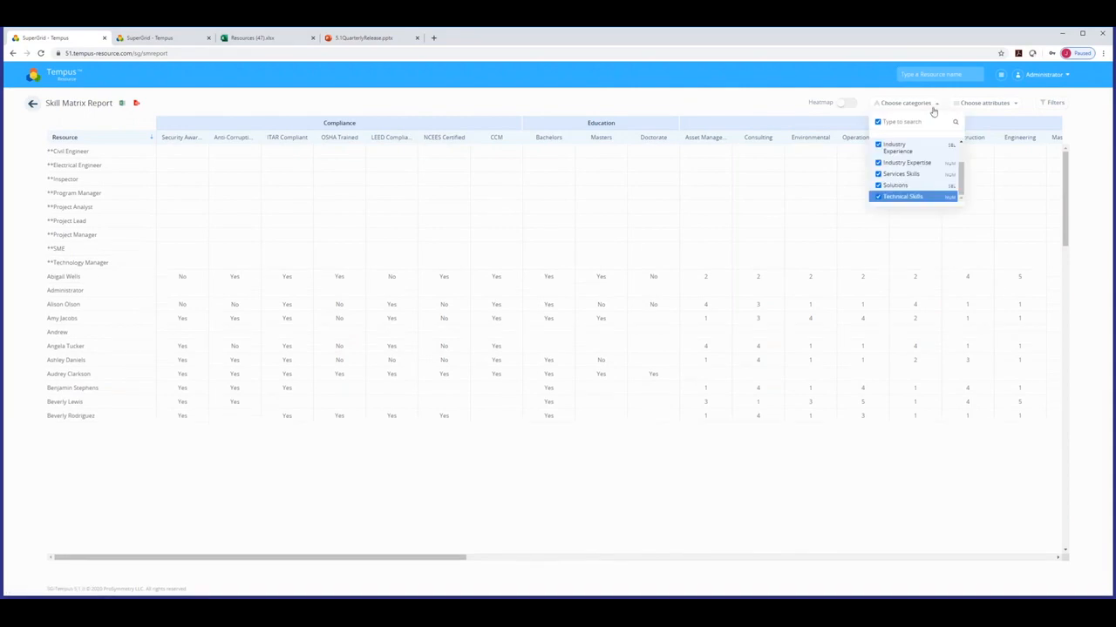
click(1055, 104)
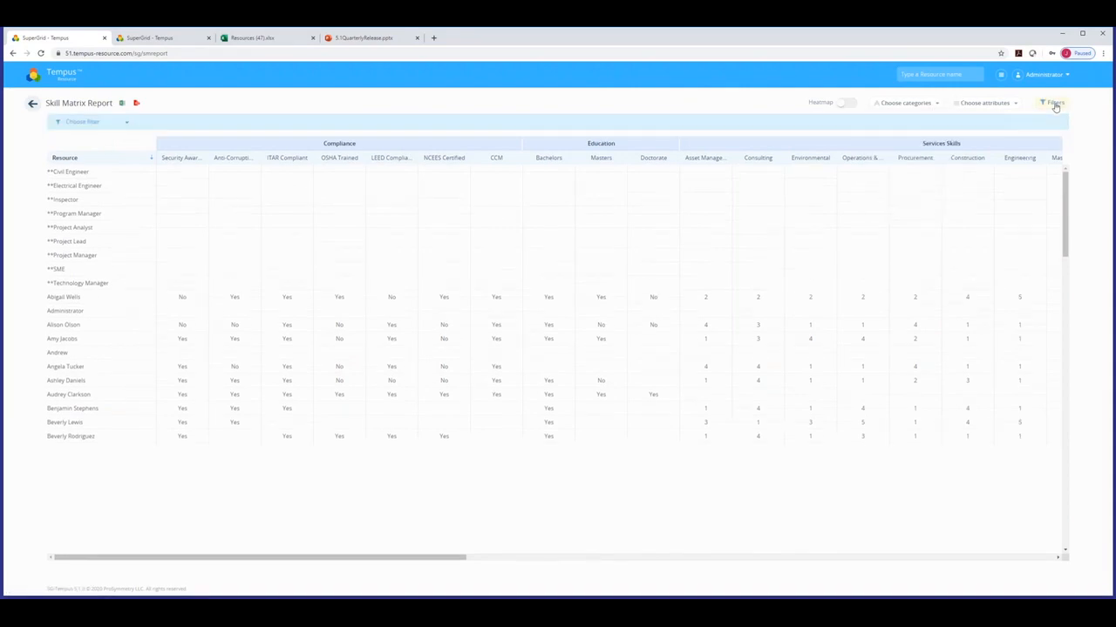
click(1055, 103)
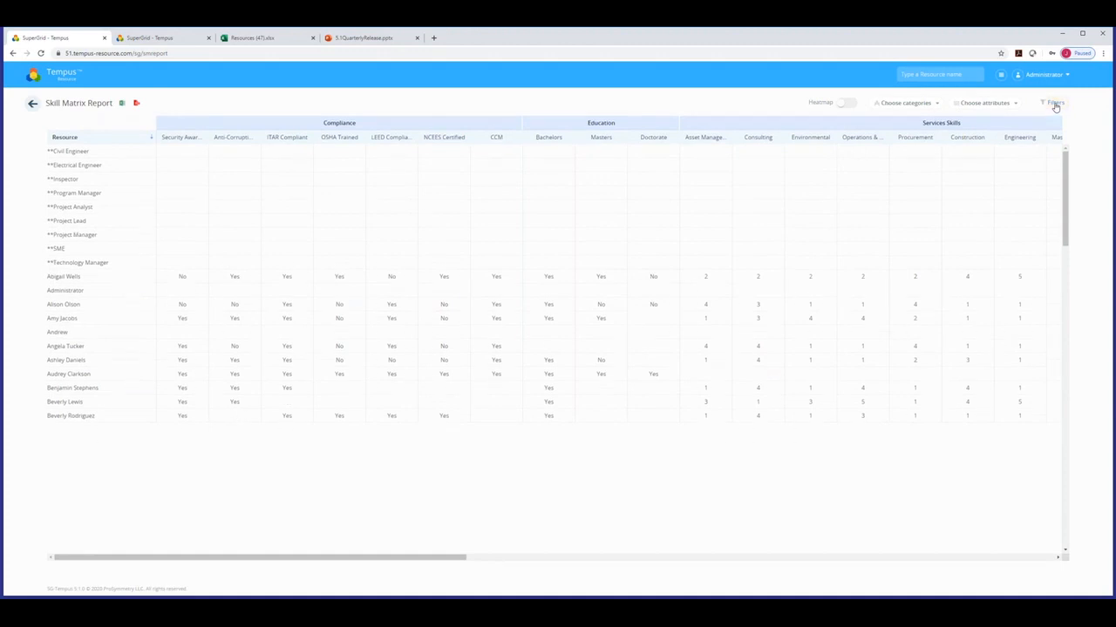
click(850, 105)
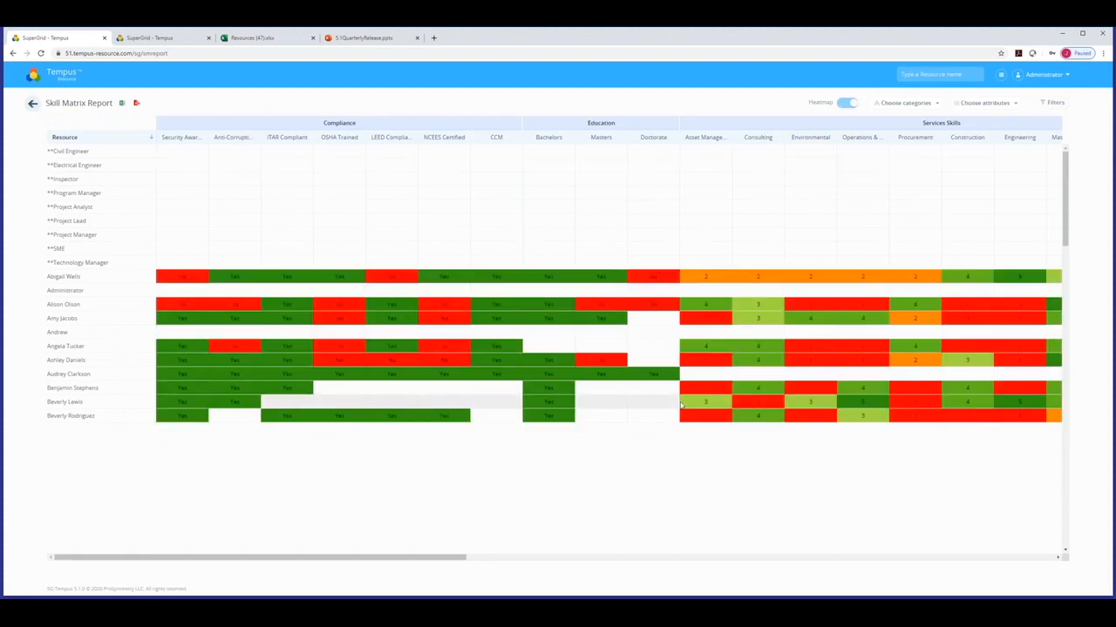
Scroll right to the Solutions and Industry columns and list the available resource attributes.
drag(456, 559, 759, 561)
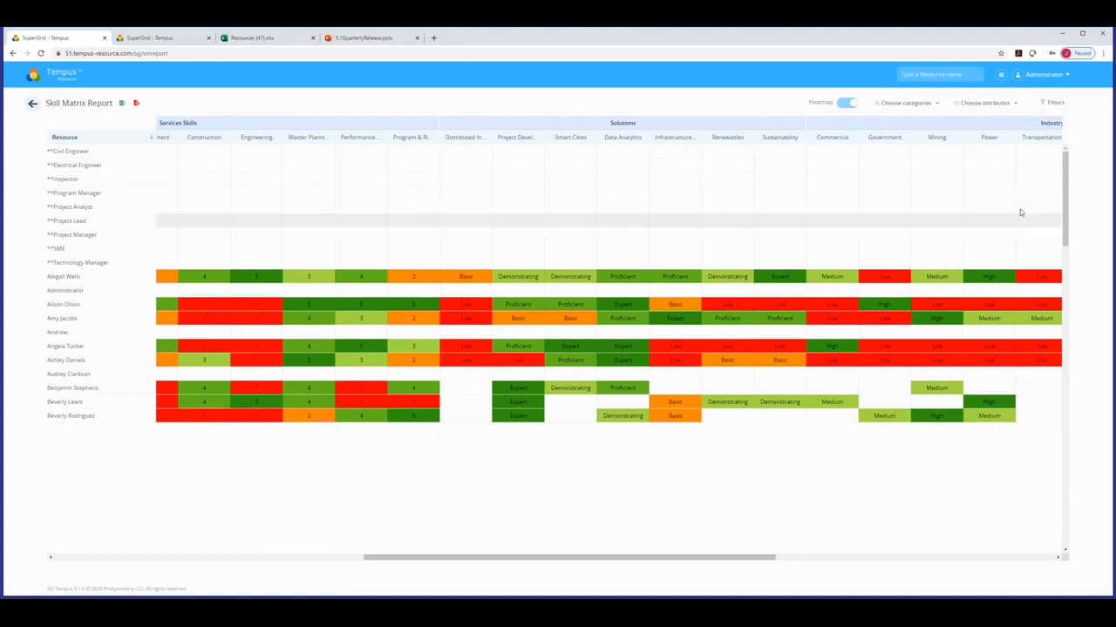
click(1001, 108)
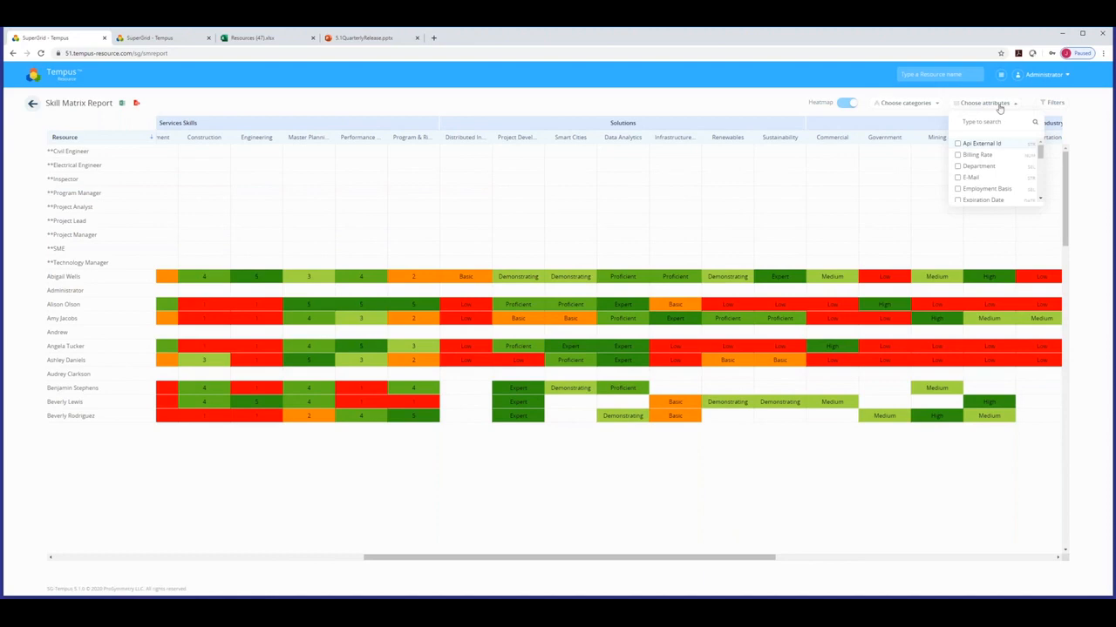
Add Department and Employment Basis columns, sort and widen Department, then return to the dashboard.
click(956, 167)
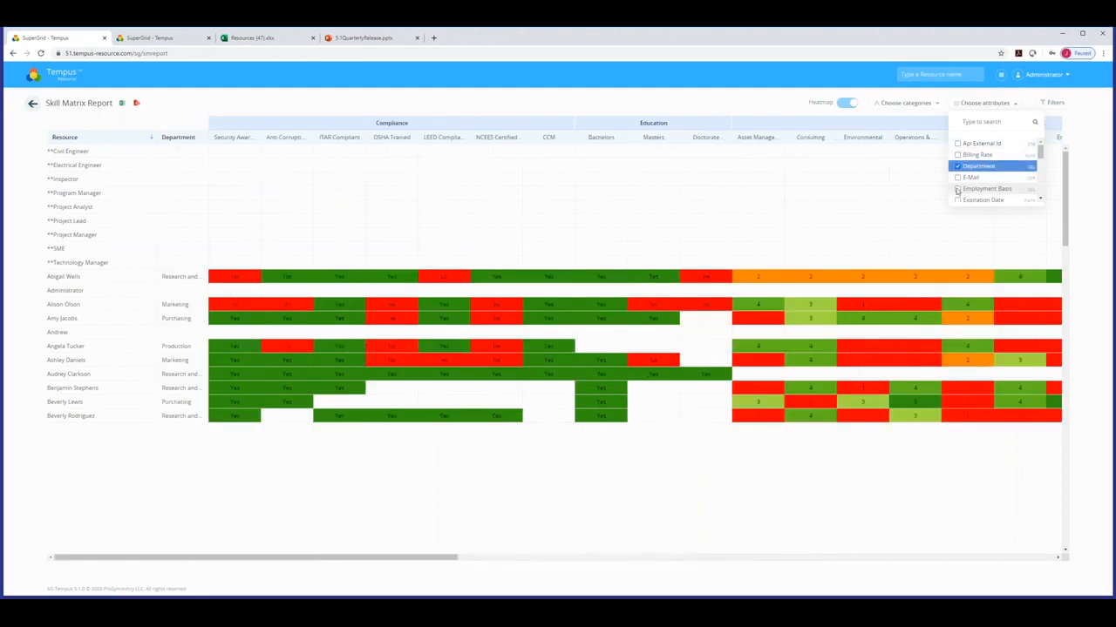
click(957, 190)
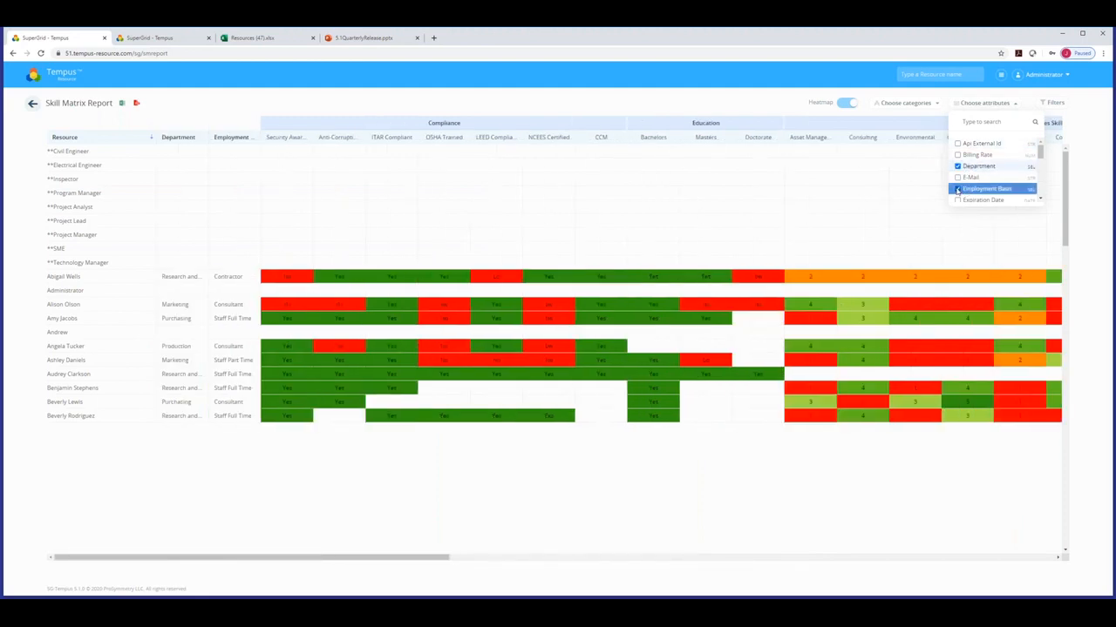
click(176, 140)
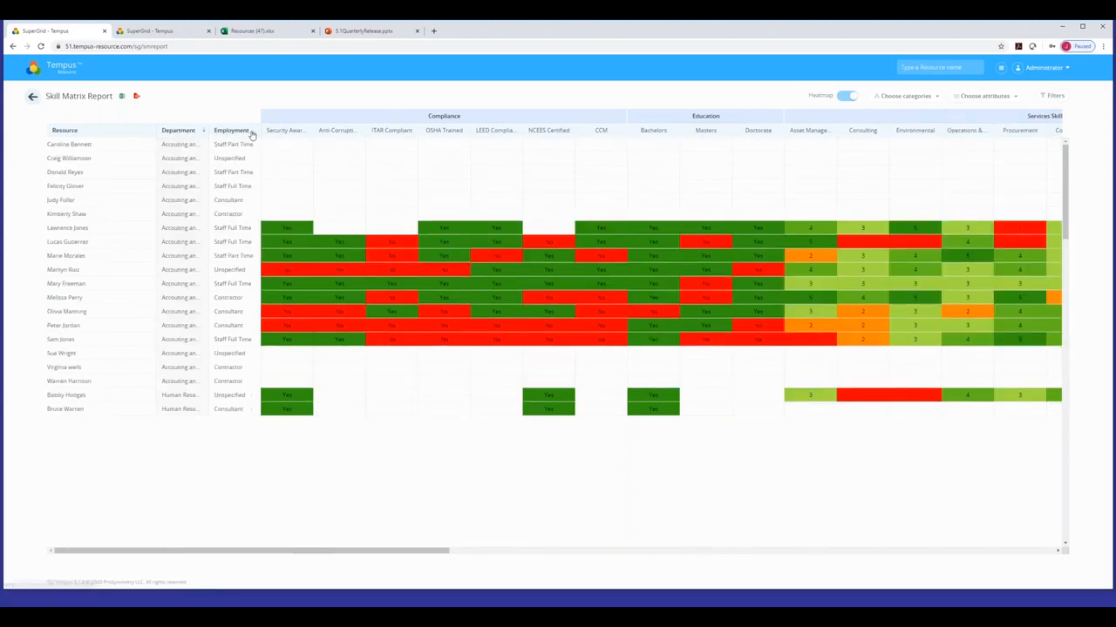
drag(207, 133, 278, 135)
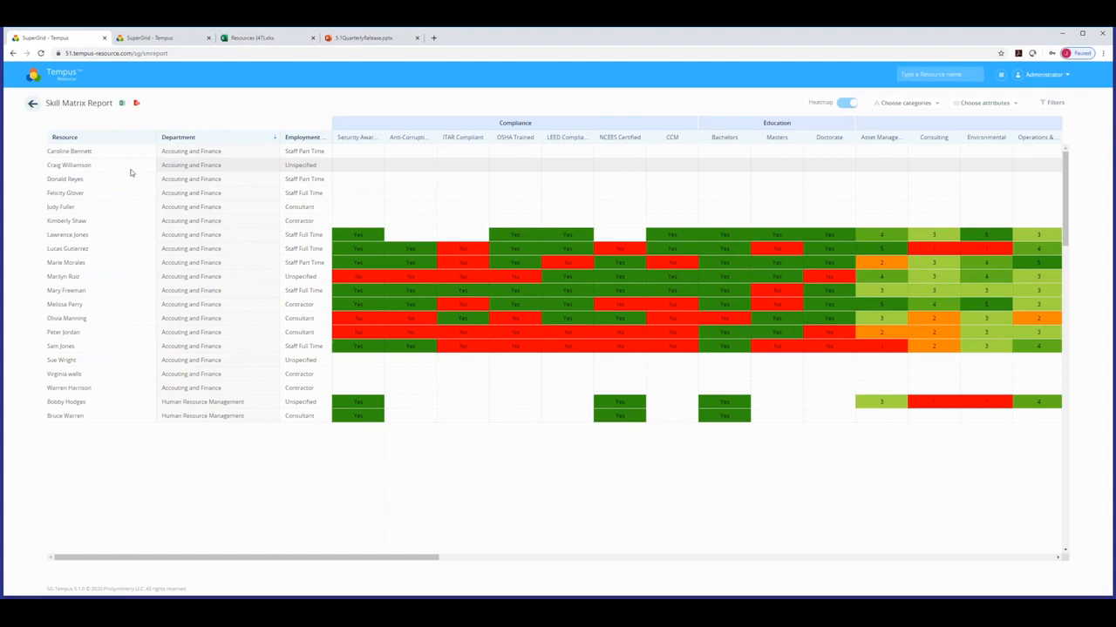
click(63, 77)
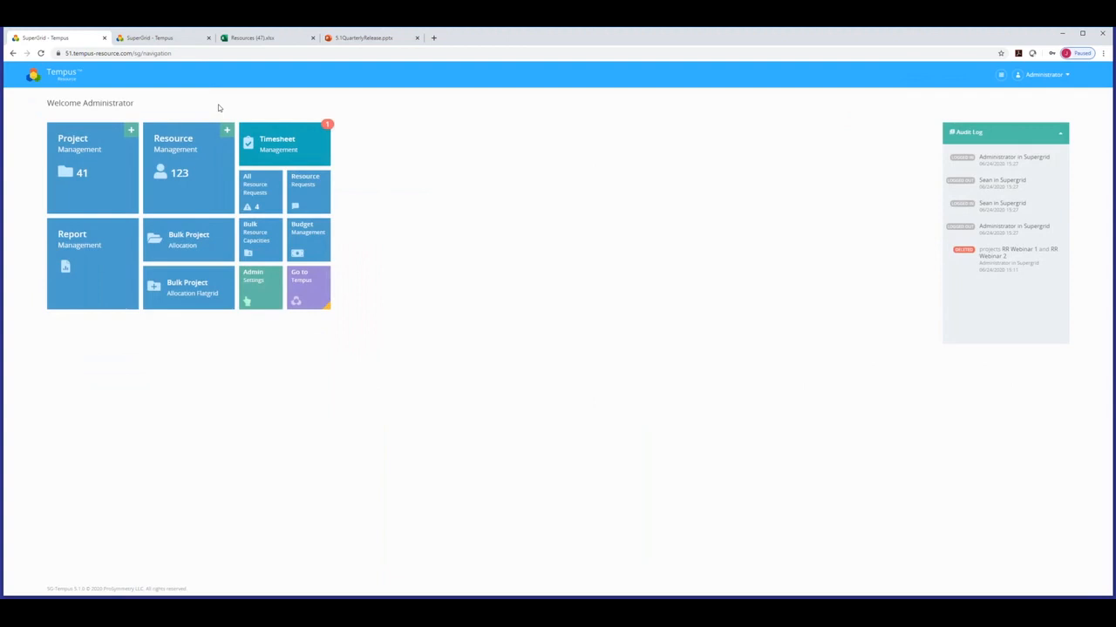
Switch to the 5.1QuarterlyRelease.pptx tab and advance to slide 5, Global Replace.
click(354, 38)
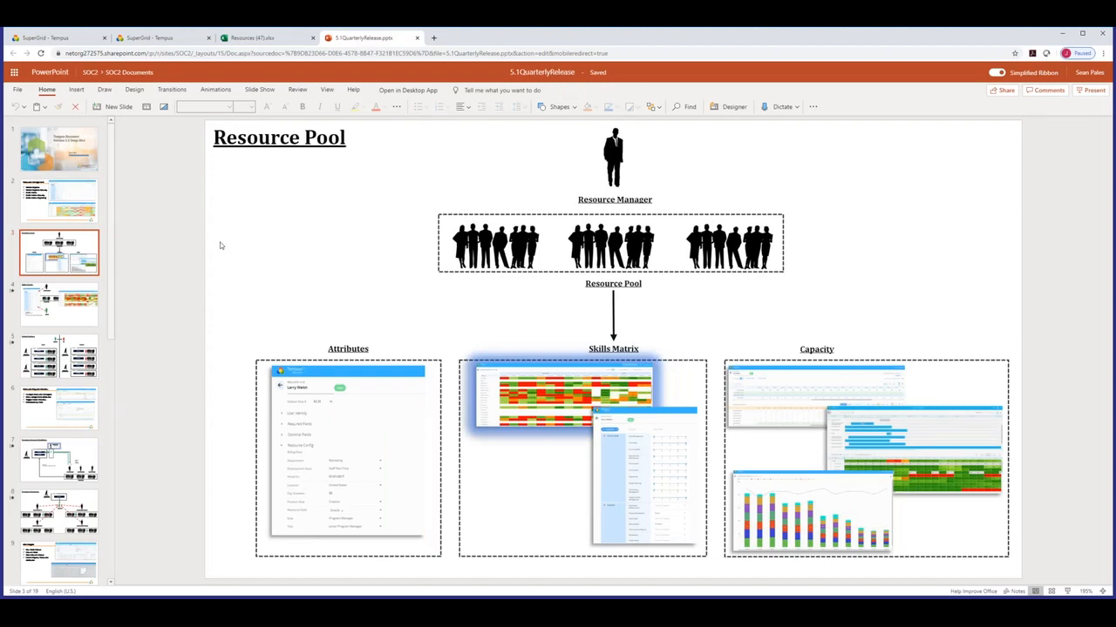
key(Page_Down)
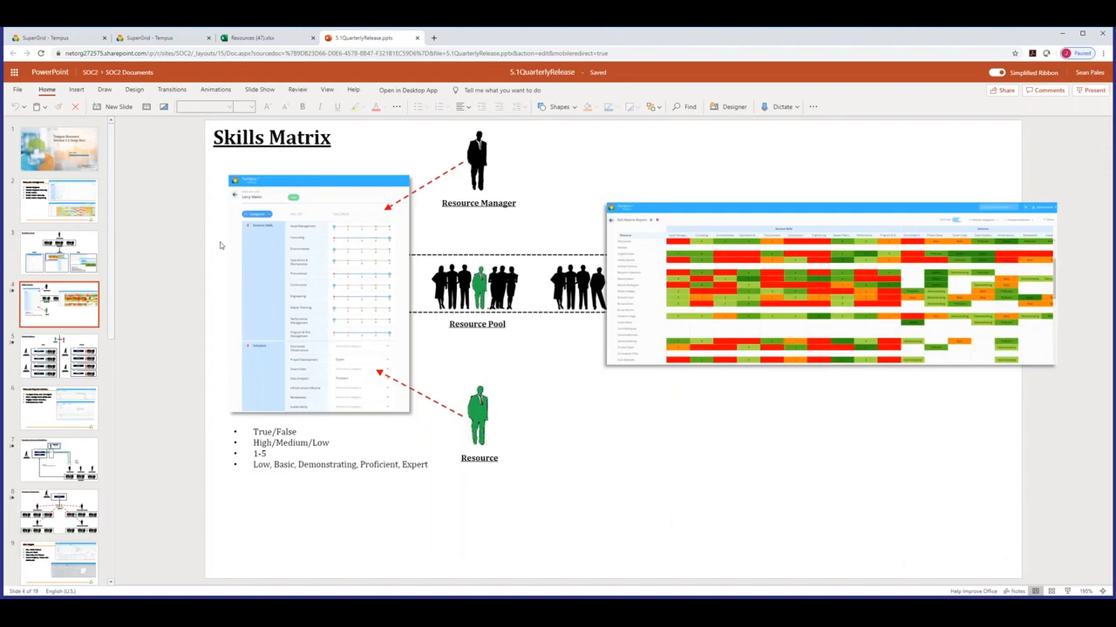
key(Page_Down)
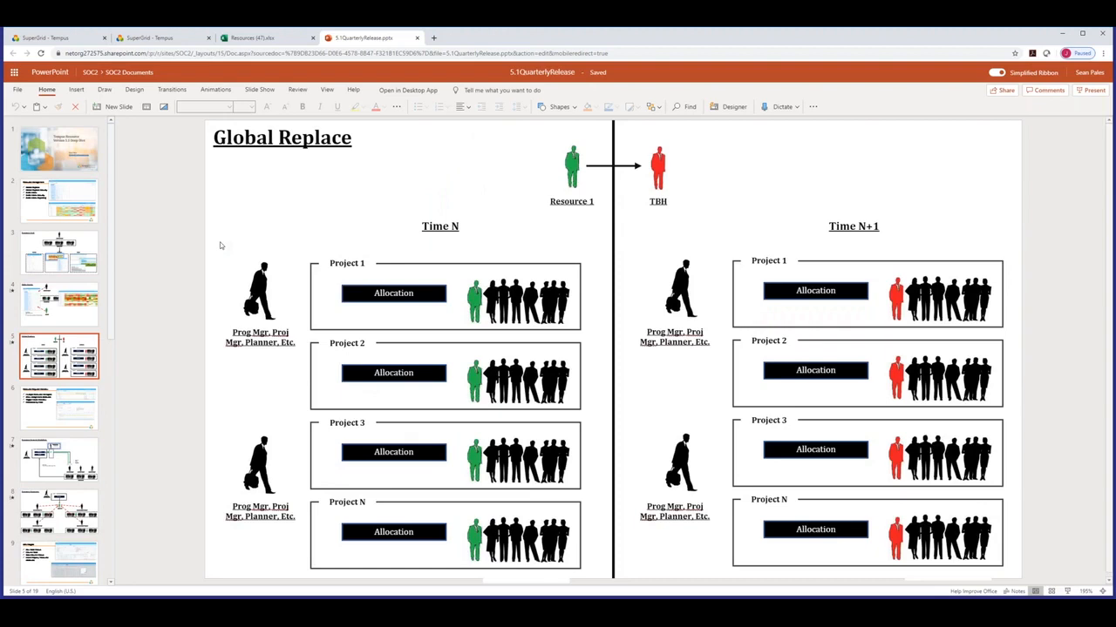
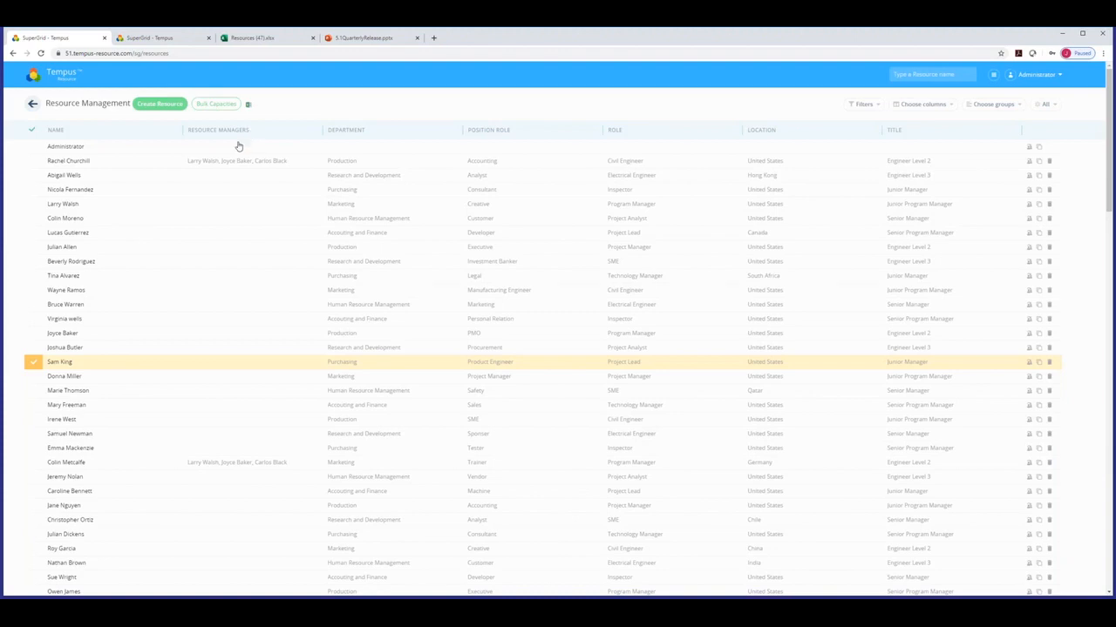
Assign three resource managers to the Hong Kong R&D analyst, save, and return home.
click(318, 177)
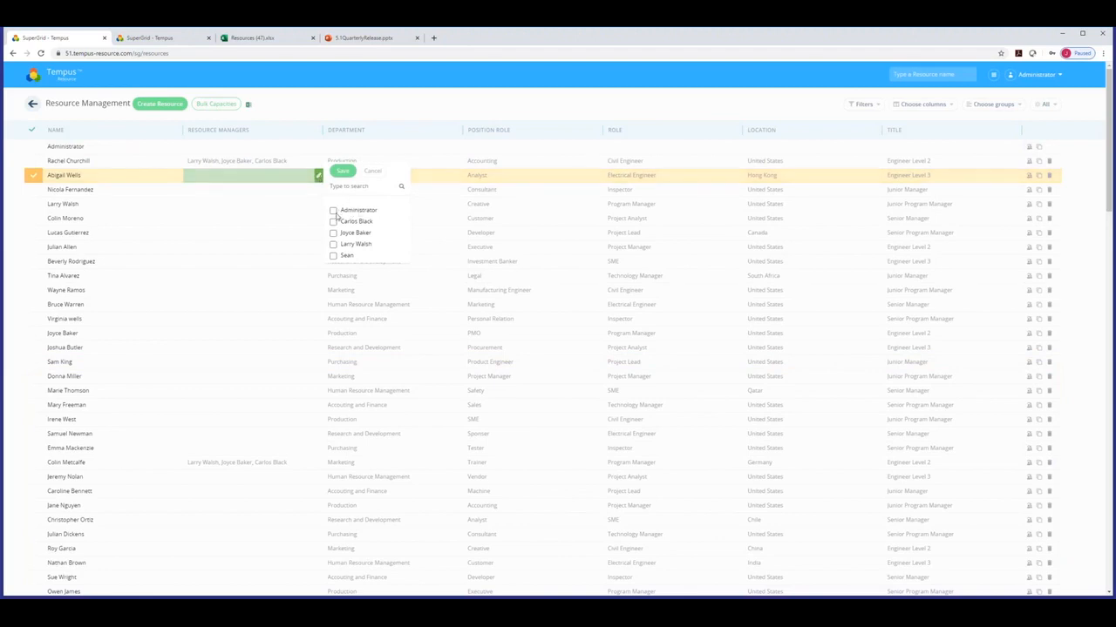
click(333, 223)
click(333, 234)
click(333, 244)
click(345, 171)
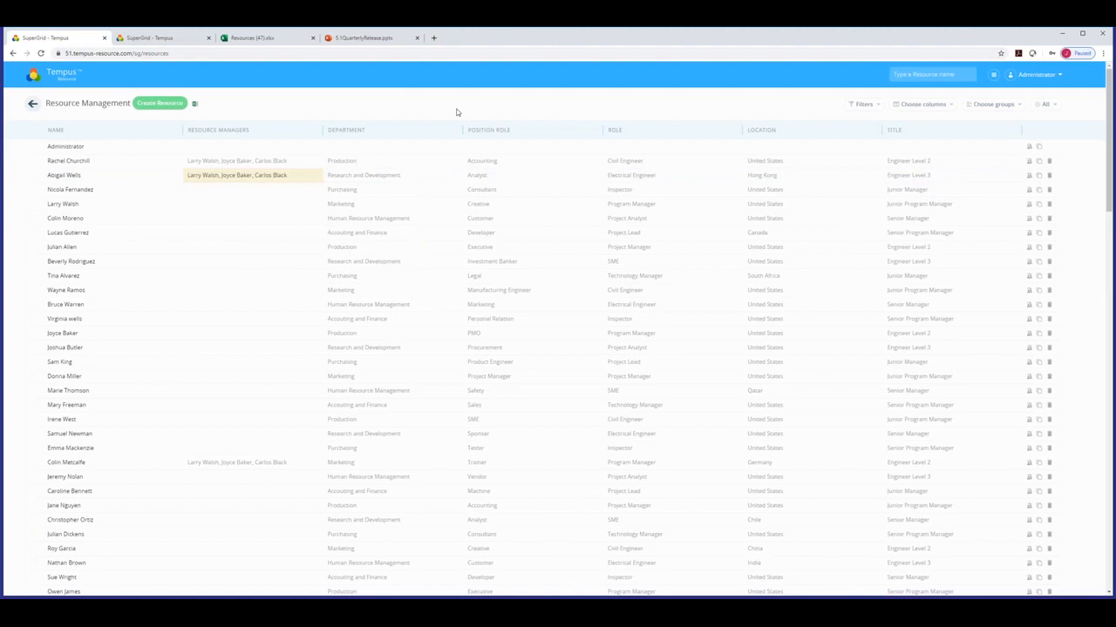
click(76, 80)
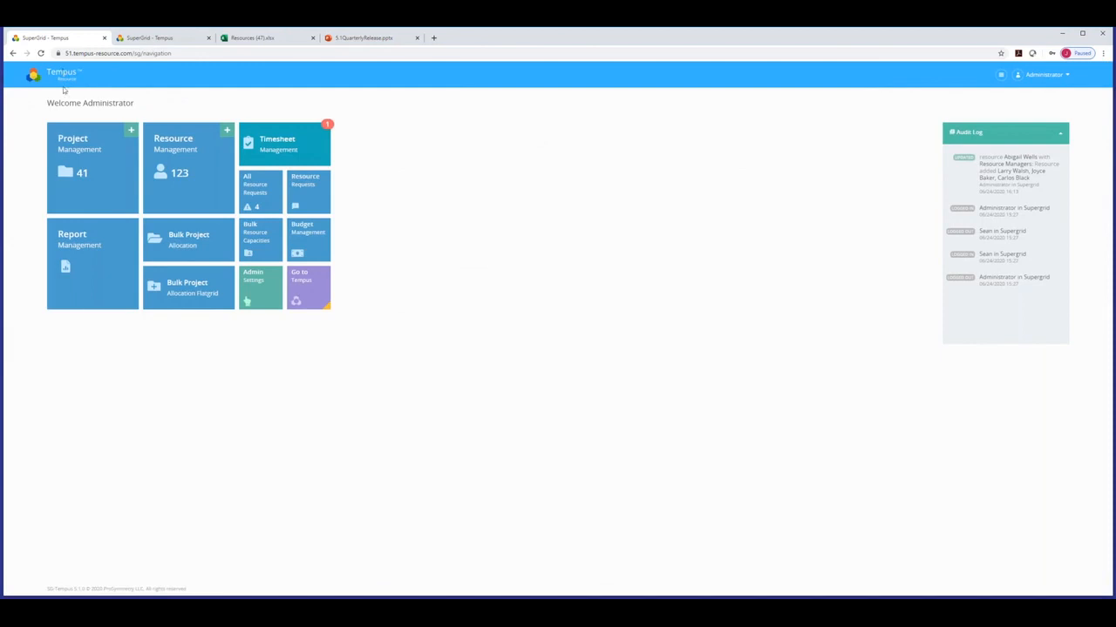
Create a new project named 'RR Workflow Demo 5.1 Test', correcting the 'Text' typo.
click(91, 166)
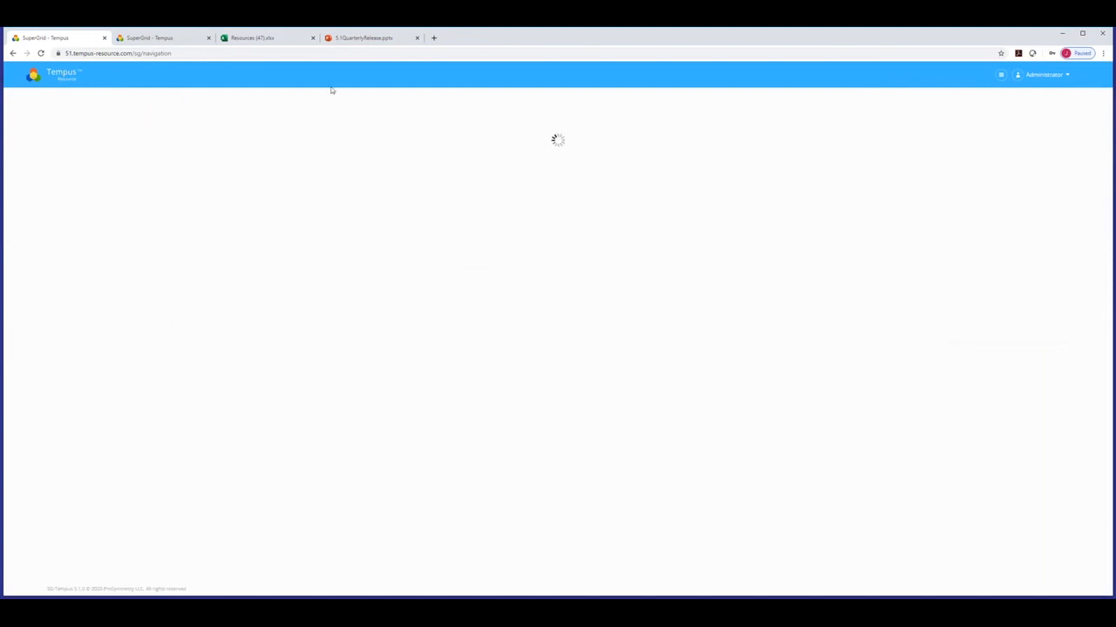
click(86, 129)
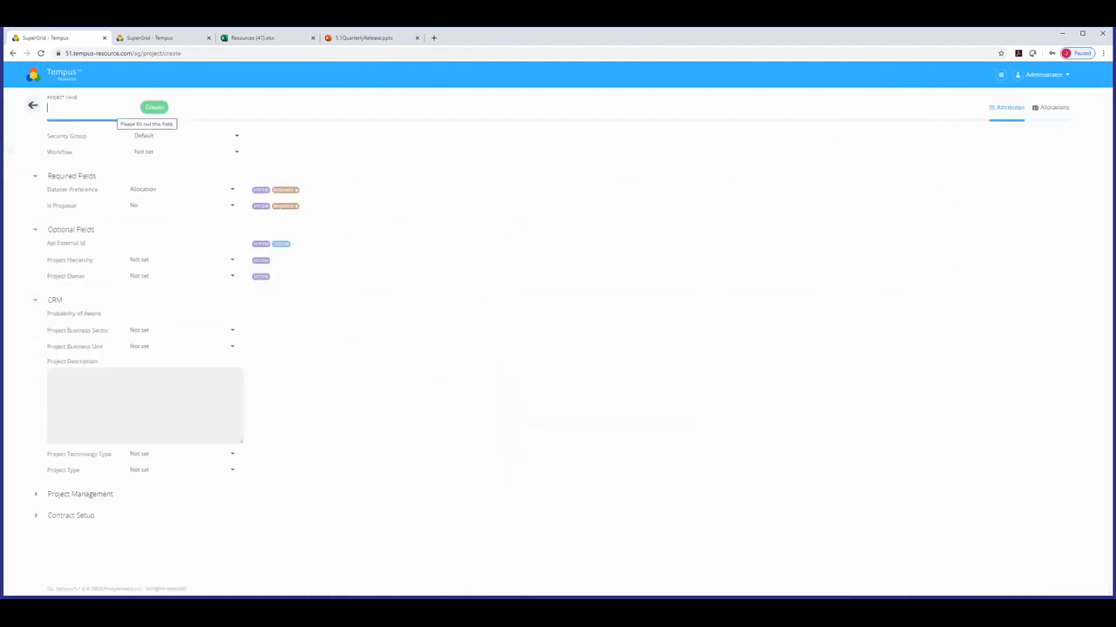
text(RR W)
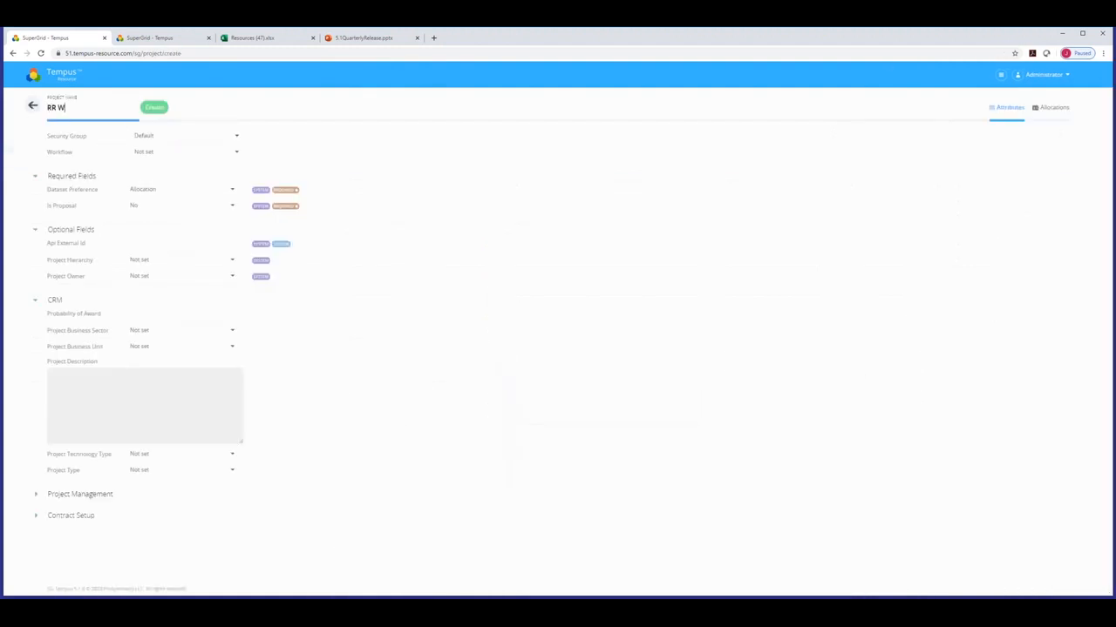
text(orkflow Demo 5.1 Text)
key(BackSpace)
key(BackSpace)
text(st)
Set the project's allocation dates from 06/01/2020 to 12/31/2020.
click(1052, 108)
click(75, 135)
click(73, 177)
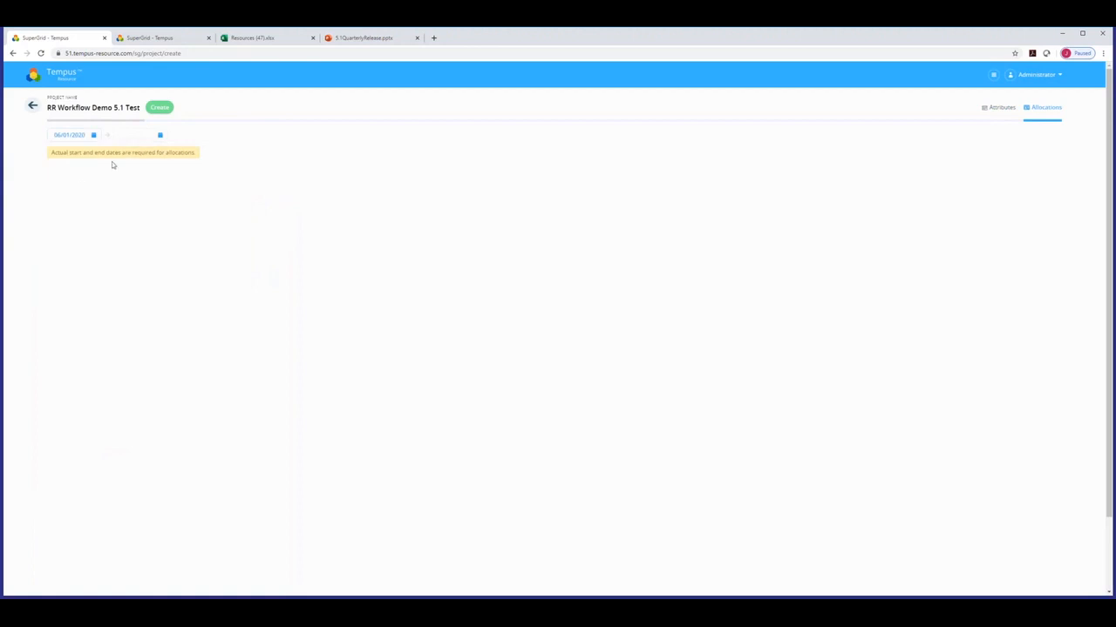
click(128, 137)
click(211, 153)
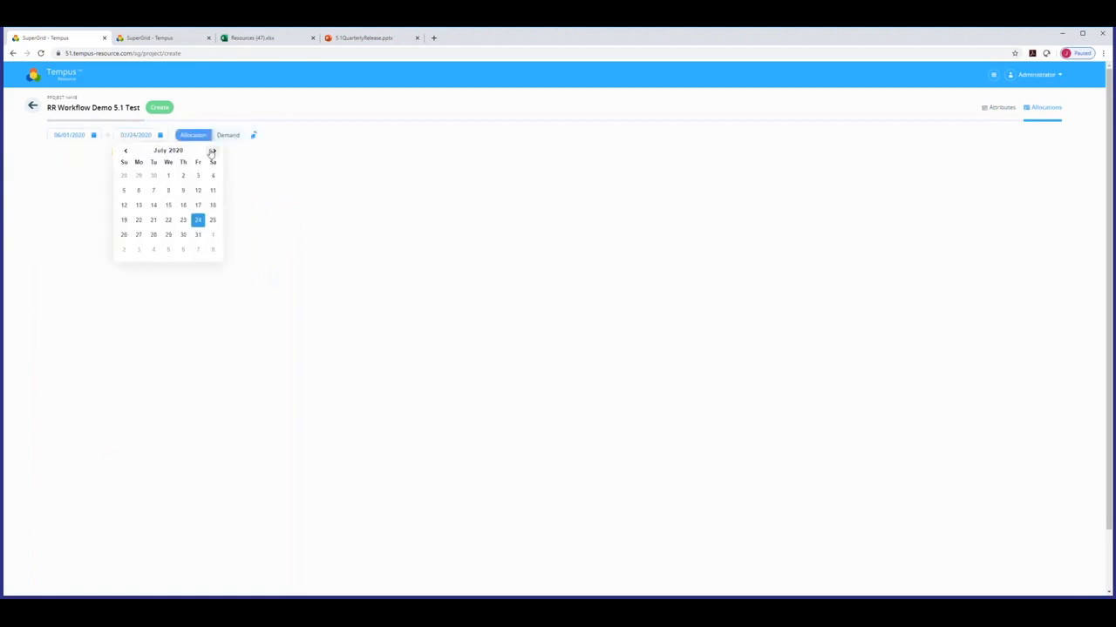
click(212, 153)
click(211, 152)
click(212, 153)
click(212, 153)
click(212, 153)
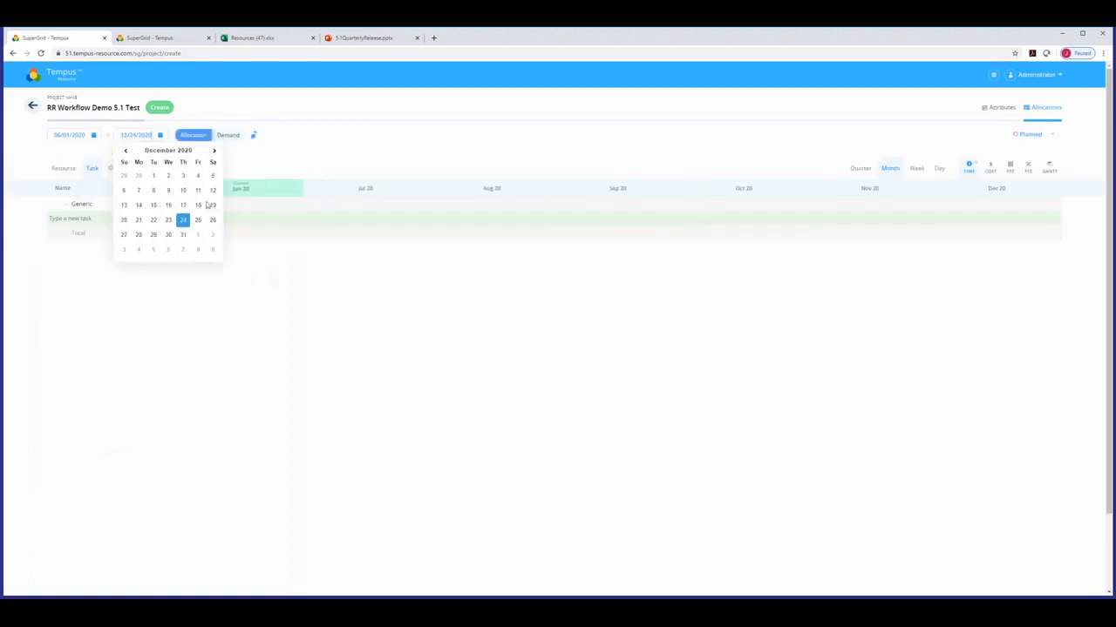
click(183, 235)
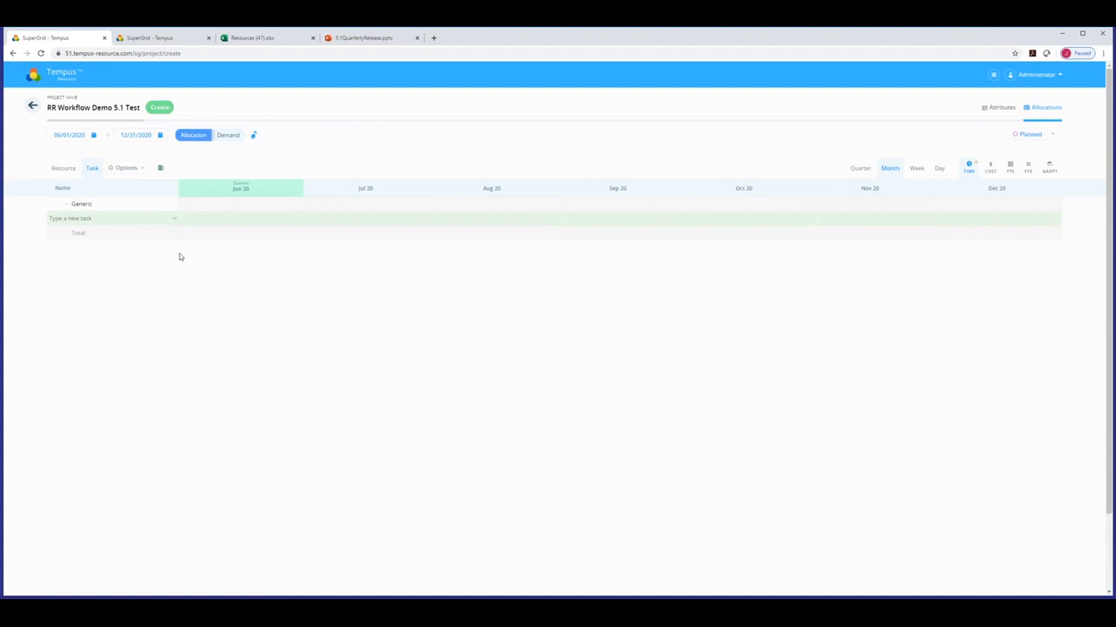
Add a task named 'Phase 1' to the allocation grid.
click(103, 213)
text(Phase 1)
key(Return)
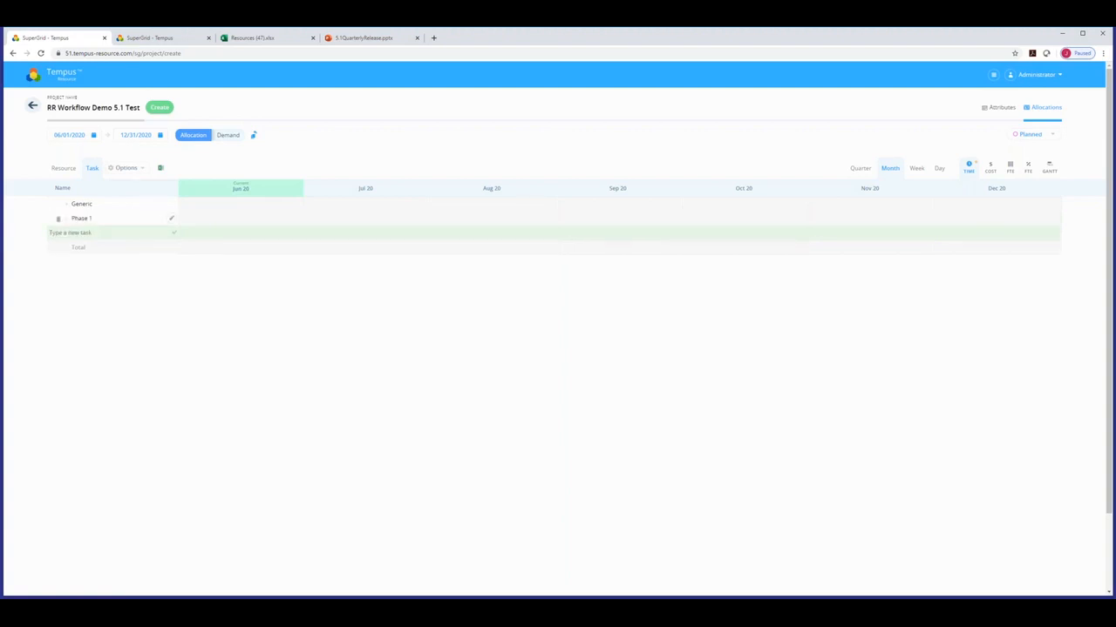
Add a resource from the resource list under the Phase 1 task.
click(81, 221)
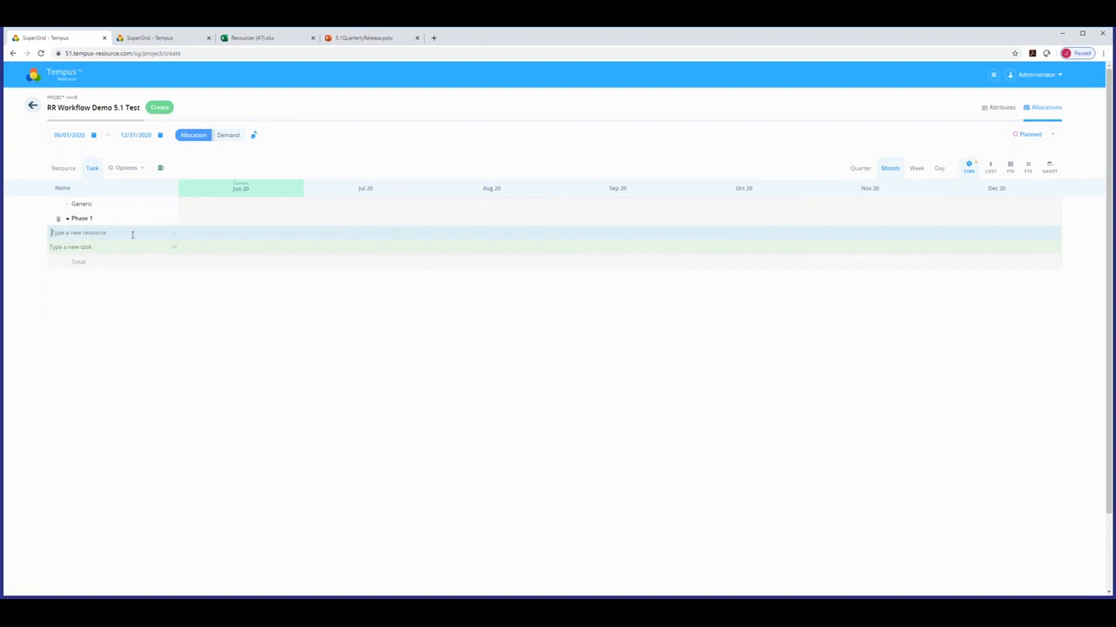
click(132, 234)
scroll(136, 269, down, 1)
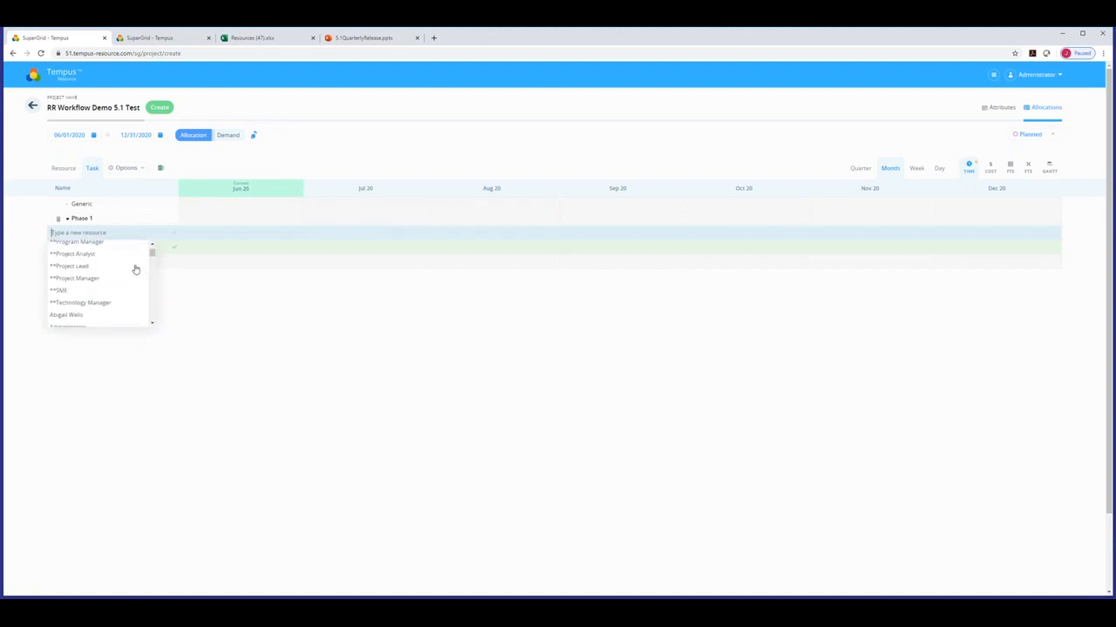
scroll(135, 269, down, 2)
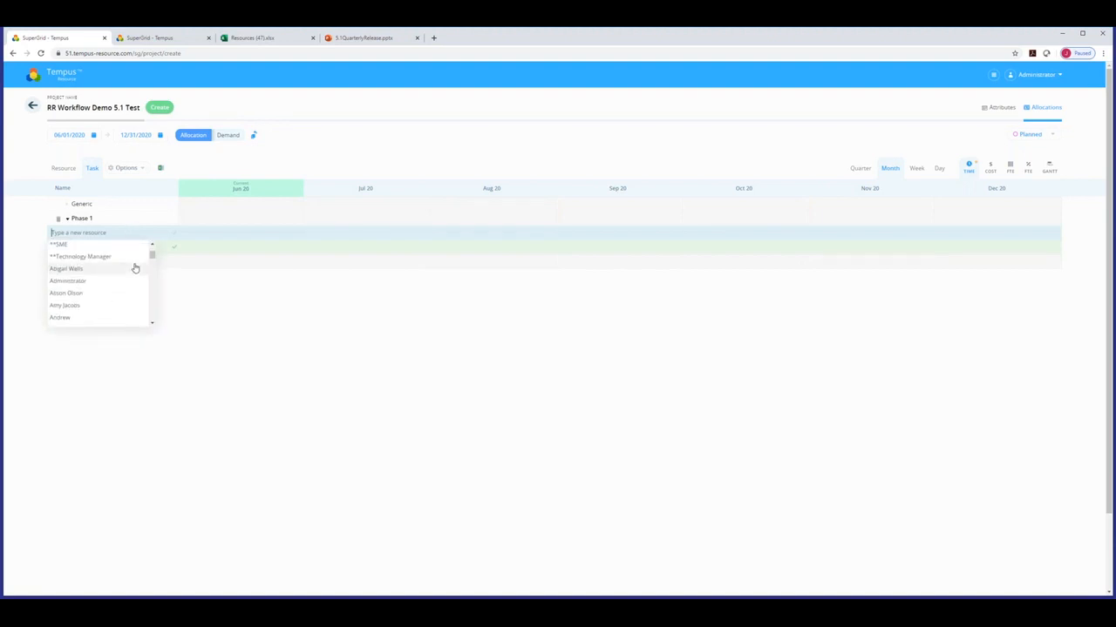
click(88, 299)
key(Return)
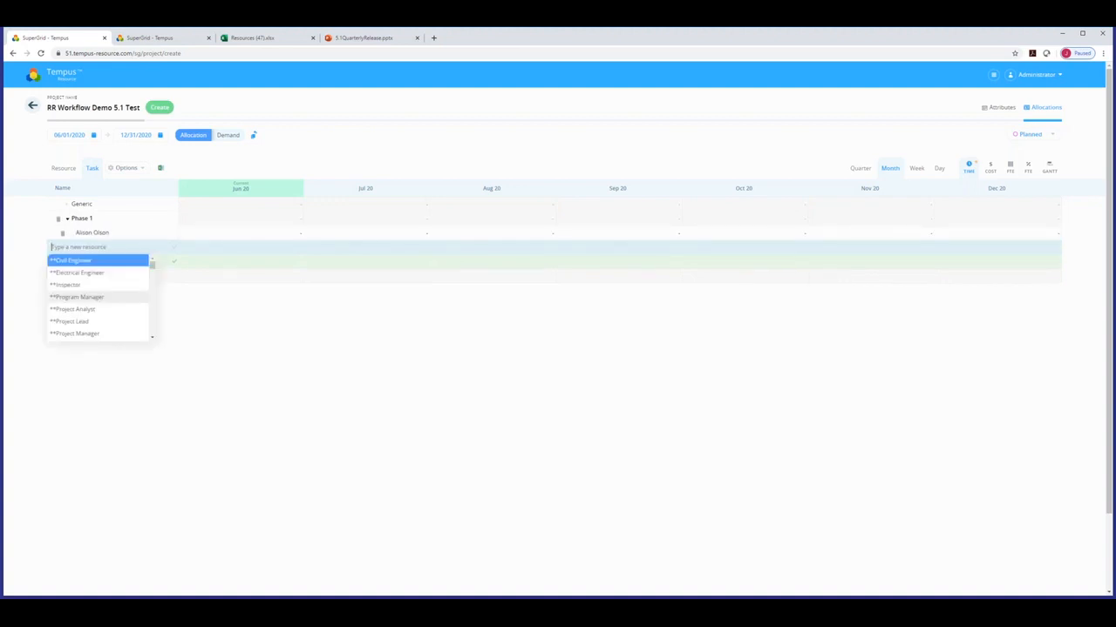
click(283, 315)
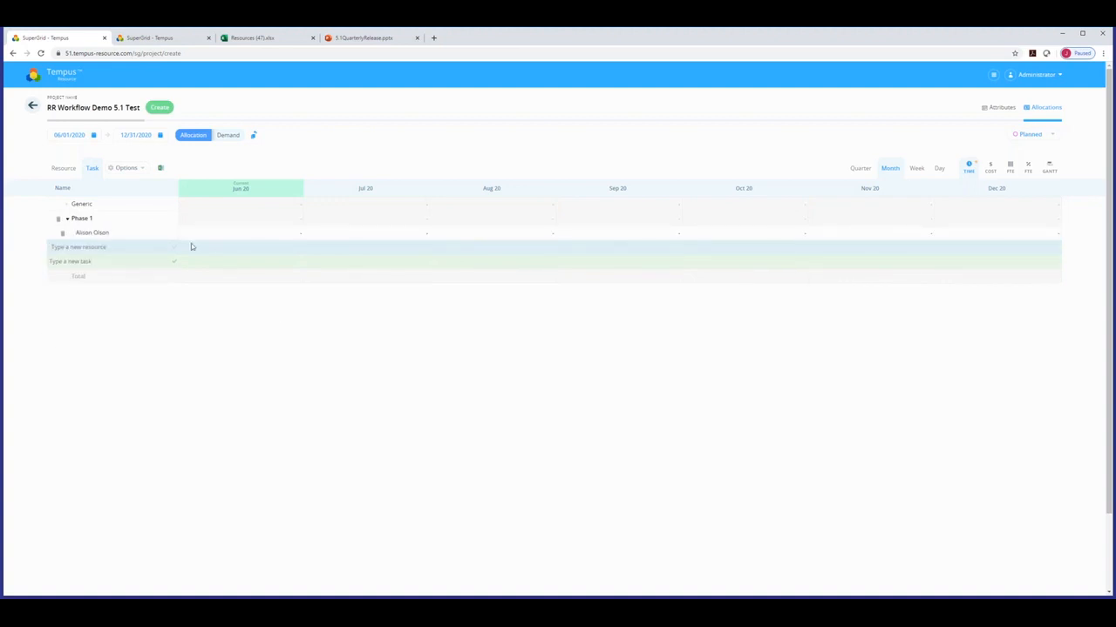
click(170, 236)
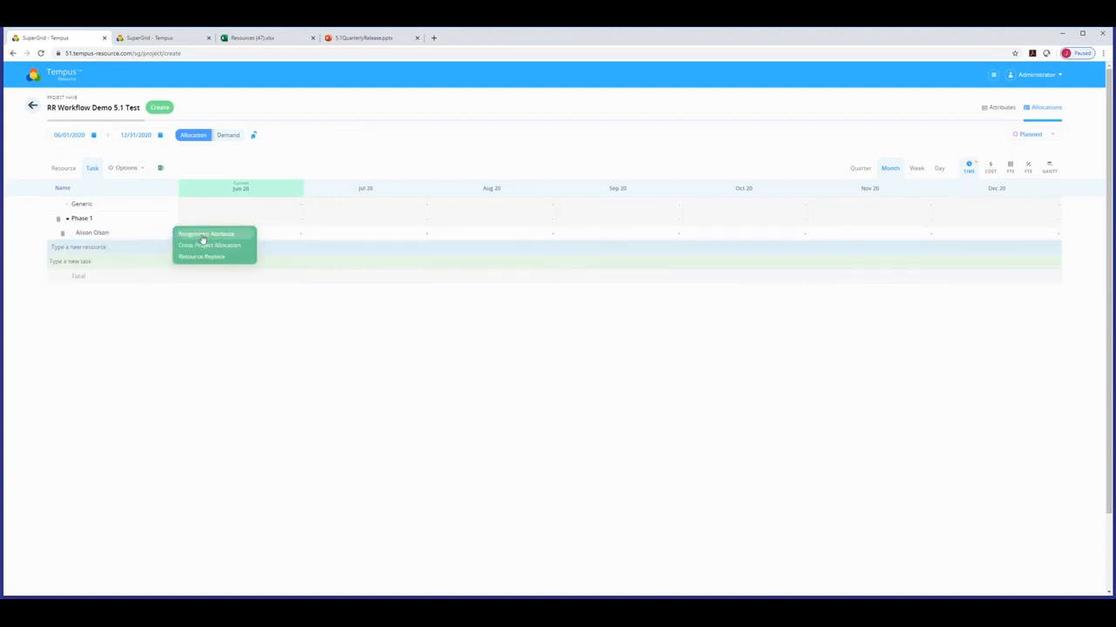
Allocate 40 to the resource in each month from Jun 20 through Oct 20.
click(301, 237)
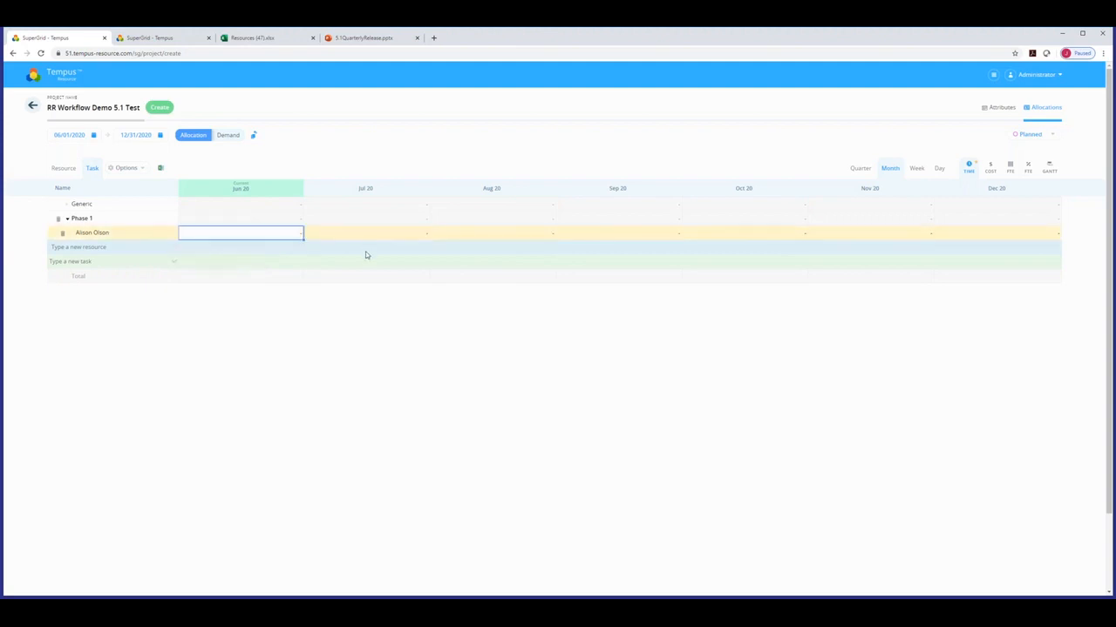
text(40)
key(Return)
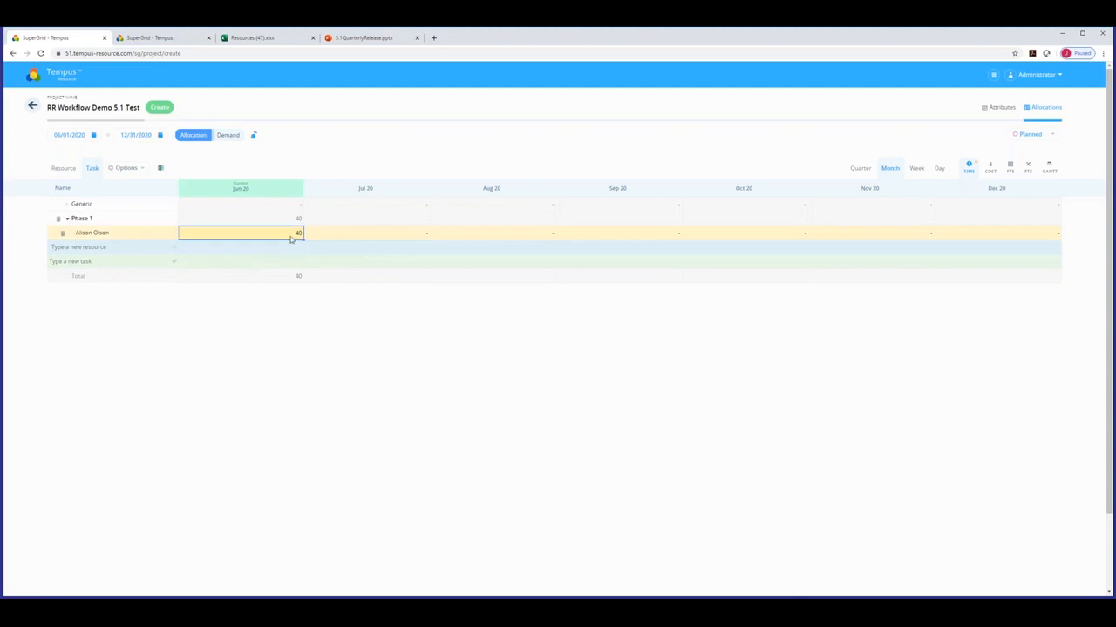
drag(303, 241, 758, 235)
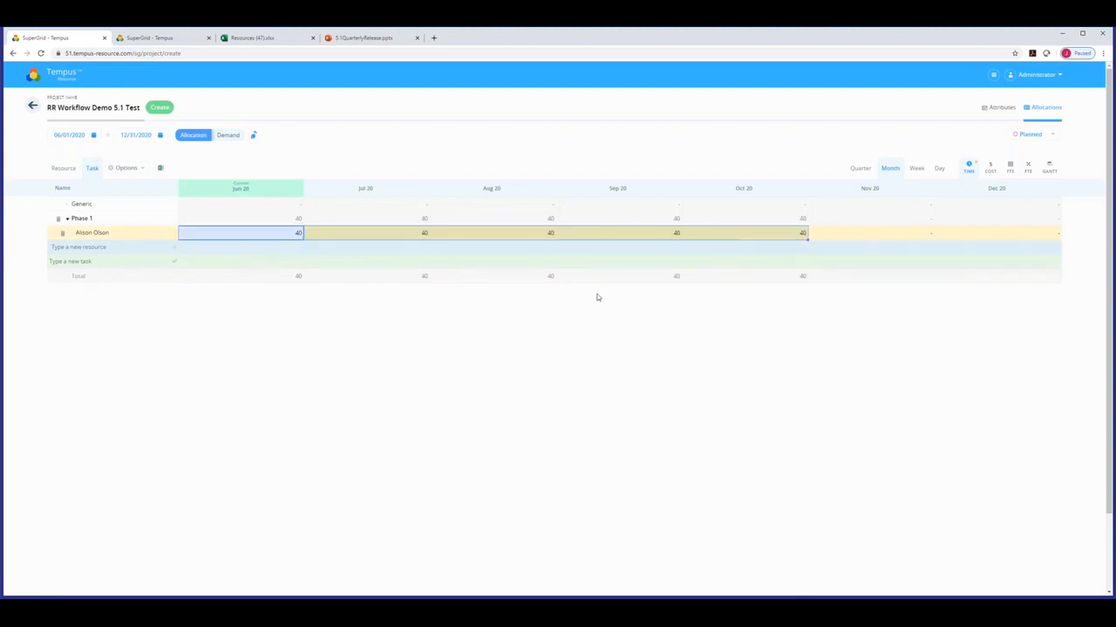
click(171, 236)
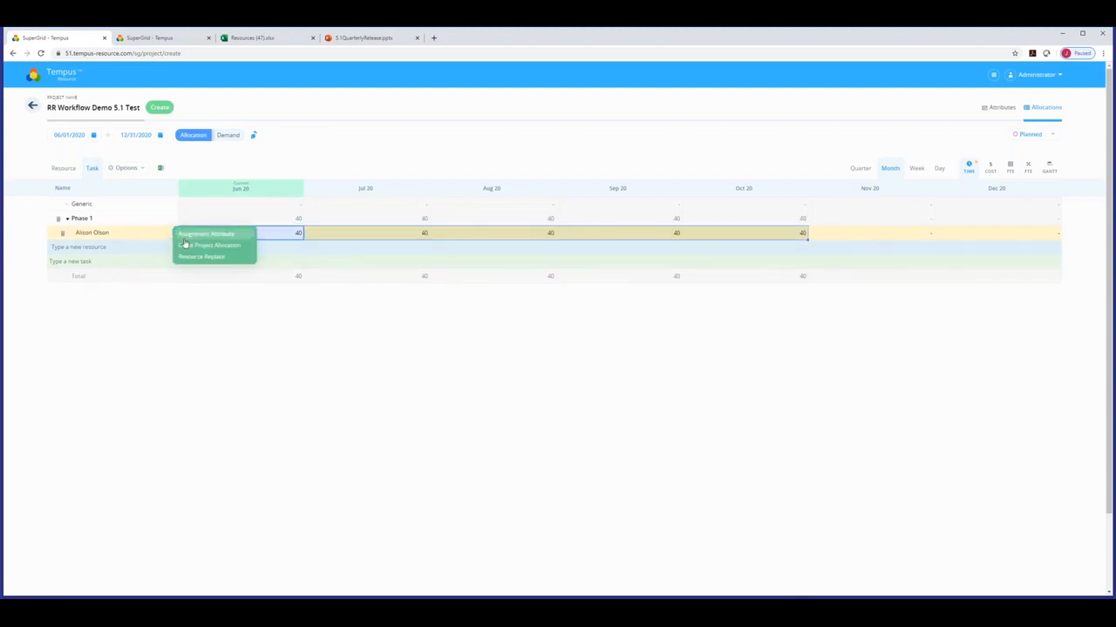
Set the assignment status to Active and priority to High, and add request notes.
click(186, 236)
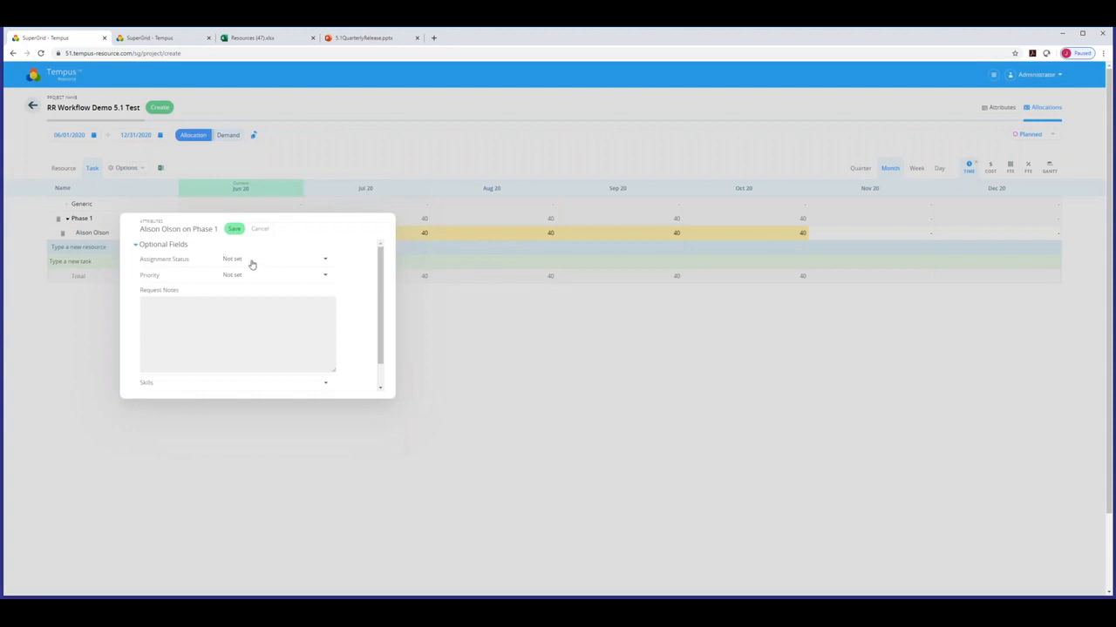
click(252, 261)
click(252, 285)
click(237, 275)
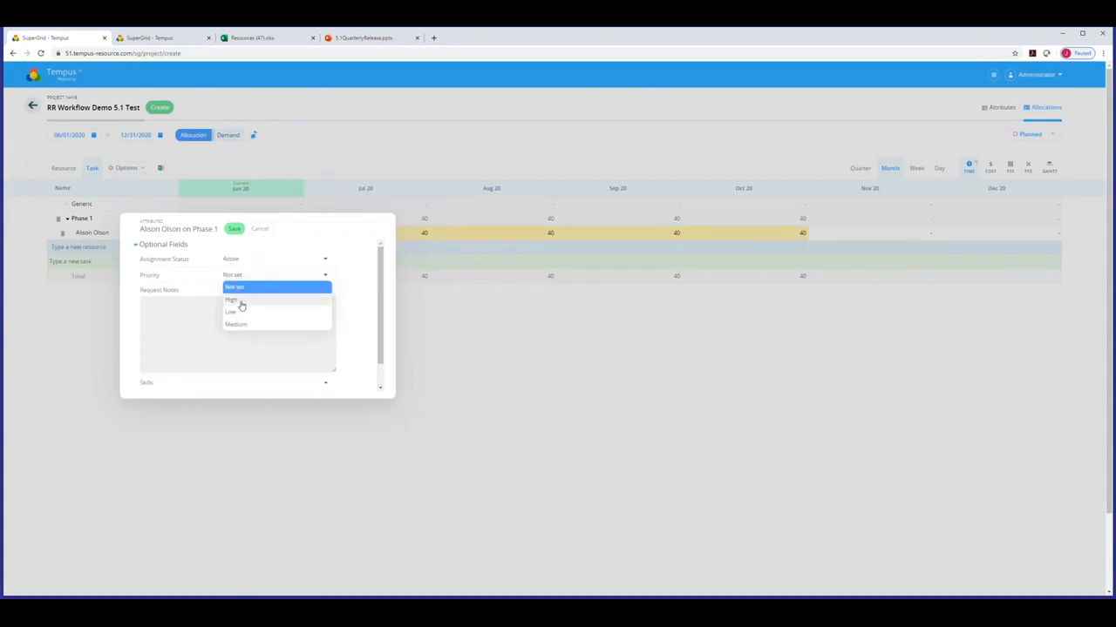
click(239, 302)
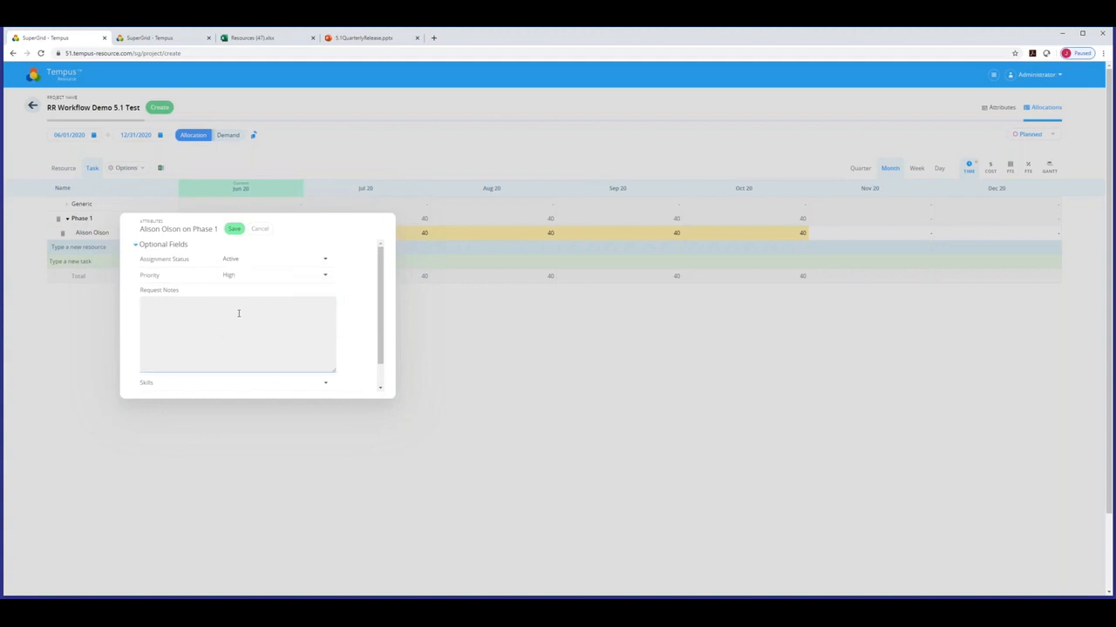
text(Hire are some notes. please do wait I say.)
drag(381, 316, 381, 342)
Add Skill 2 and Skill 3 to the assignment and save the attributes.
click(324, 360)
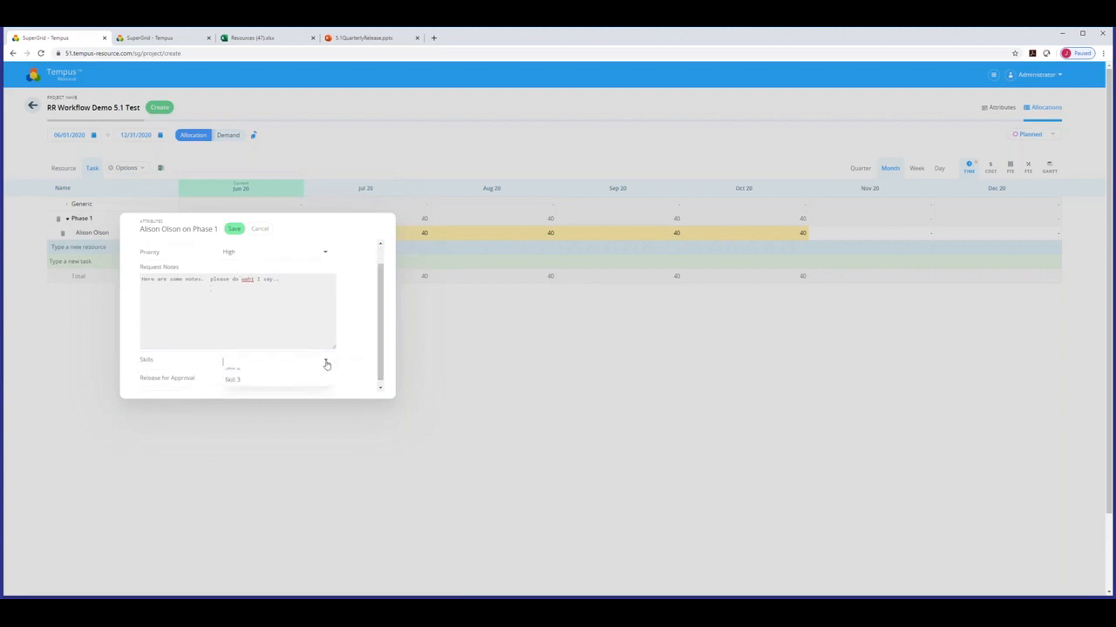
click(251, 392)
click(326, 361)
click(249, 396)
scroll(355, 312, up, 1)
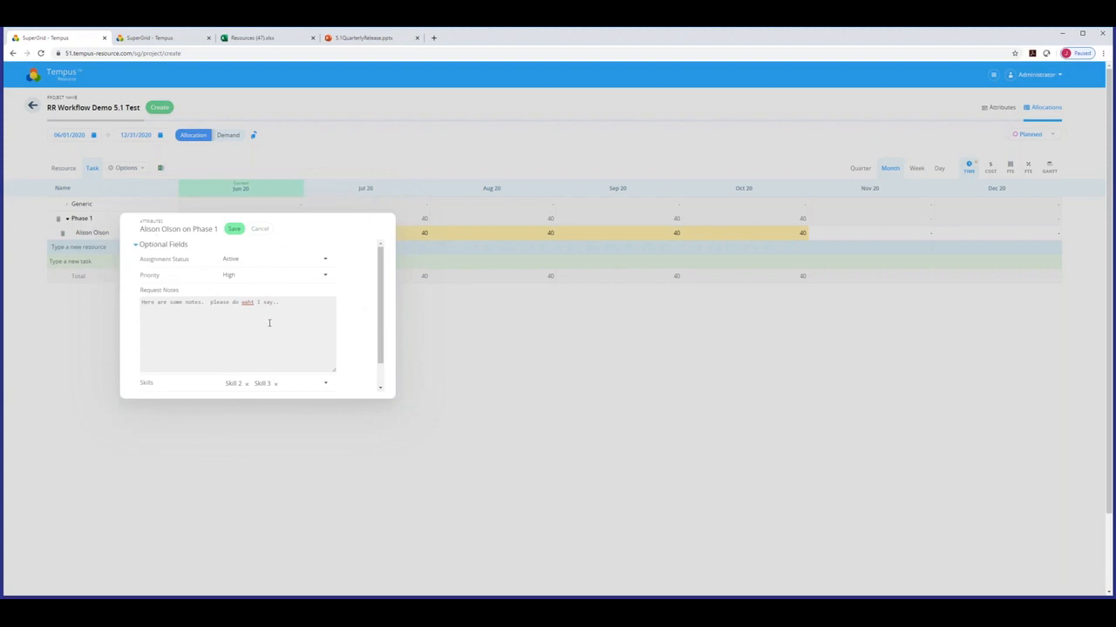
click(236, 230)
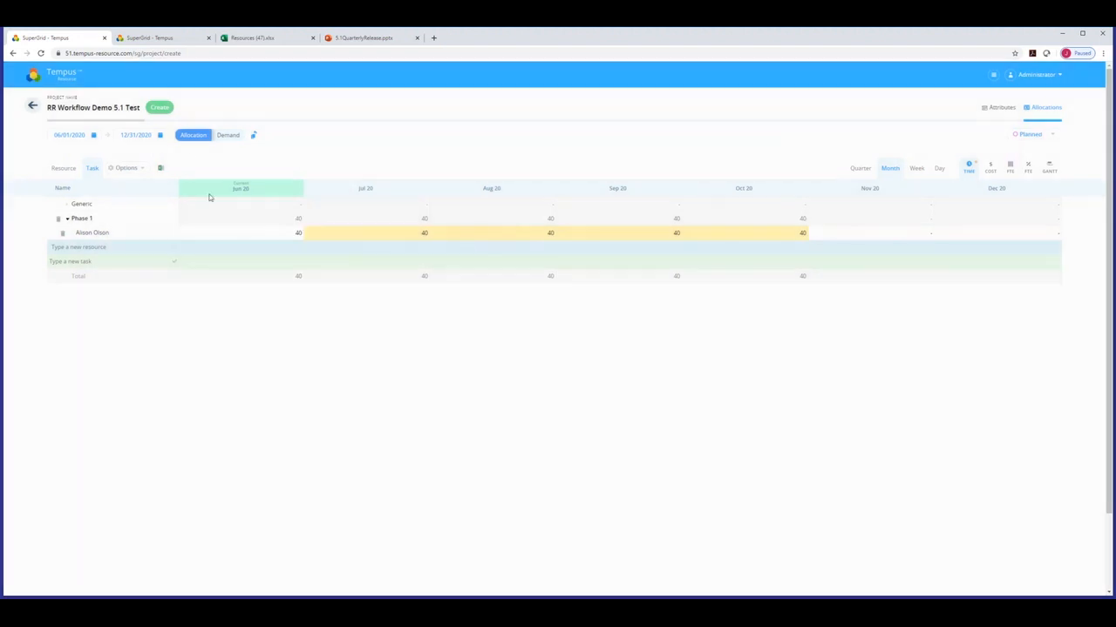
Create the RR Workflow Demo 5.1 Test project and go back to the home dashboard.
click(160, 109)
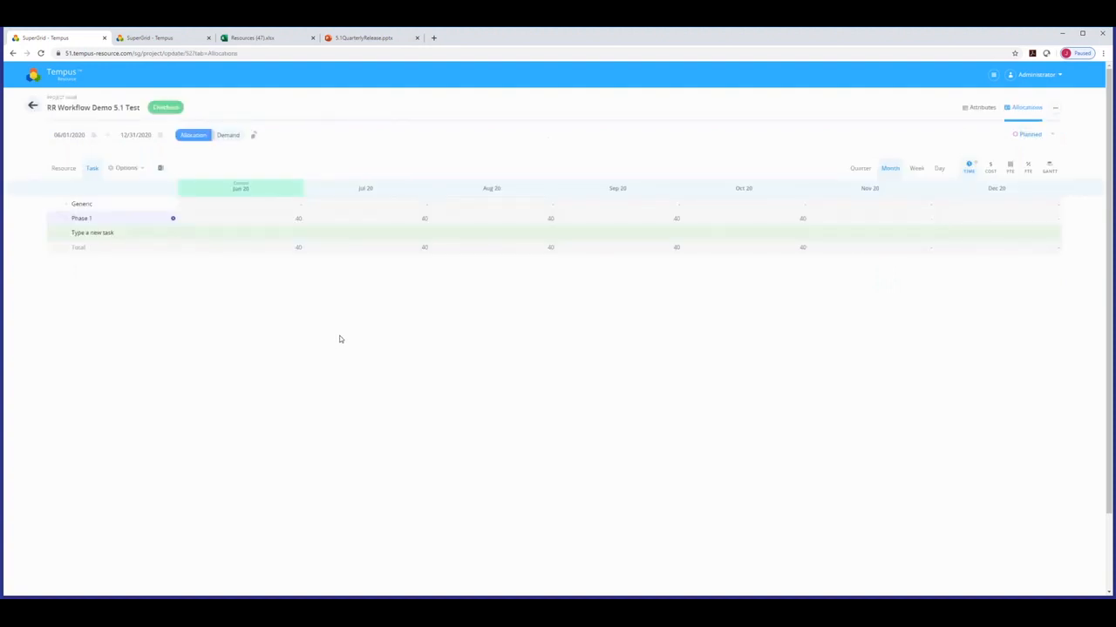
mouse_move(176, 225)
click(49, 77)
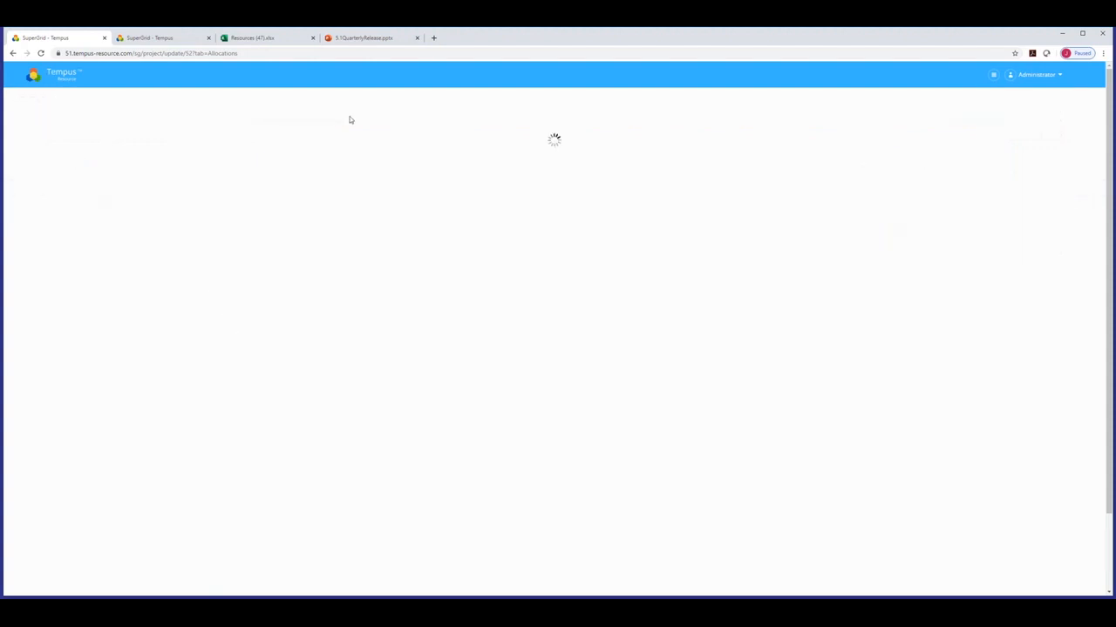
Log out of the administrator account and sign in with the resource manager's credentials.
click(1053, 77)
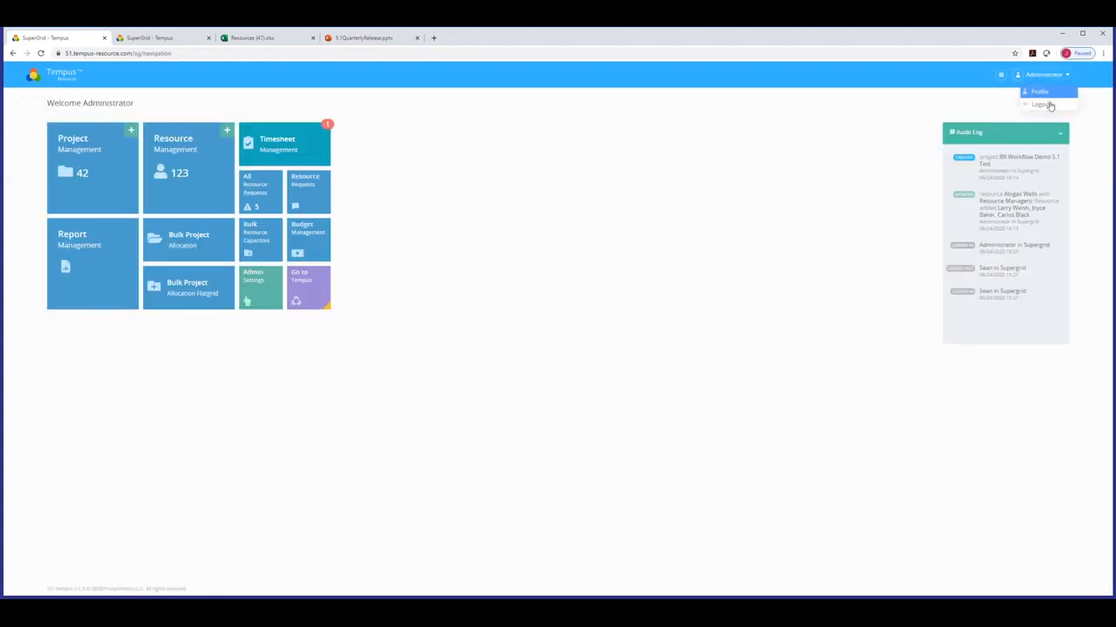
click(1041, 105)
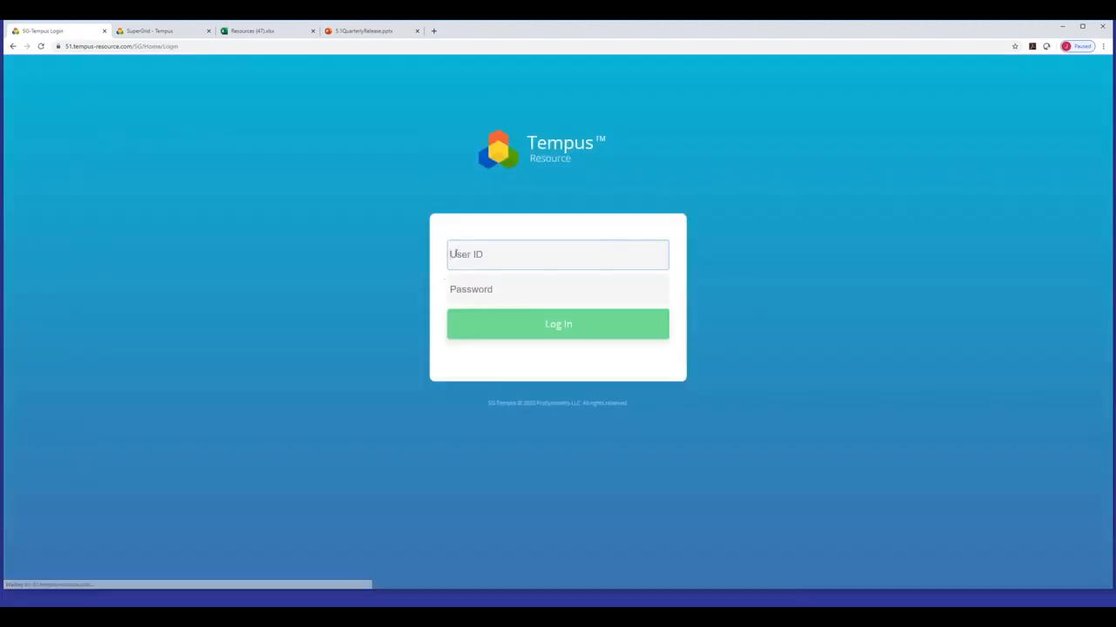
text(Sean)
key(Tab)
text(a**********)
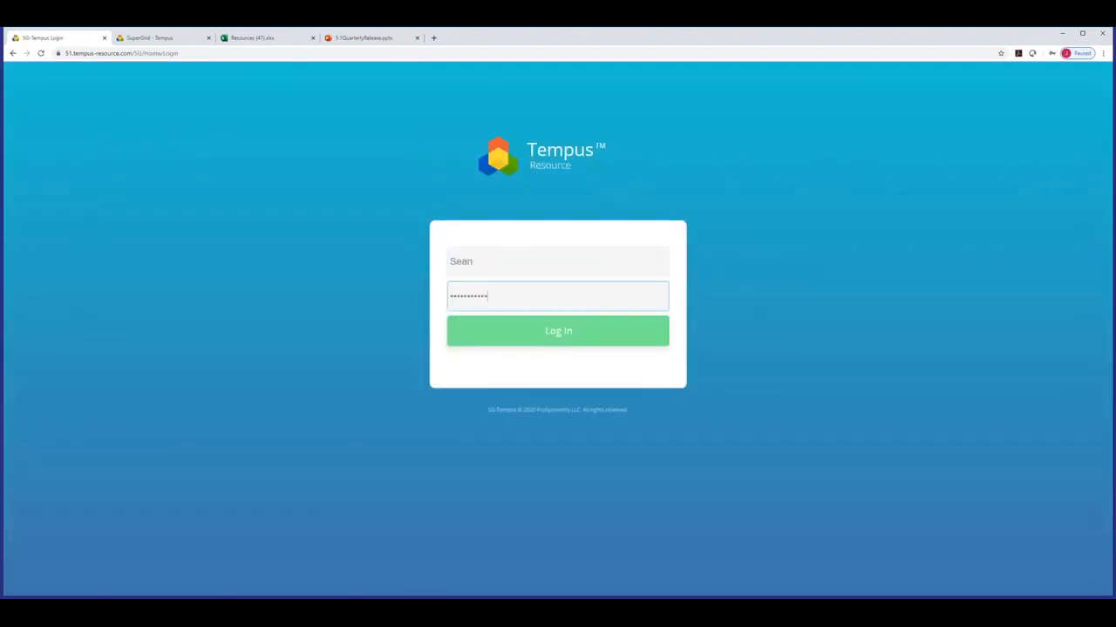
key(Return)
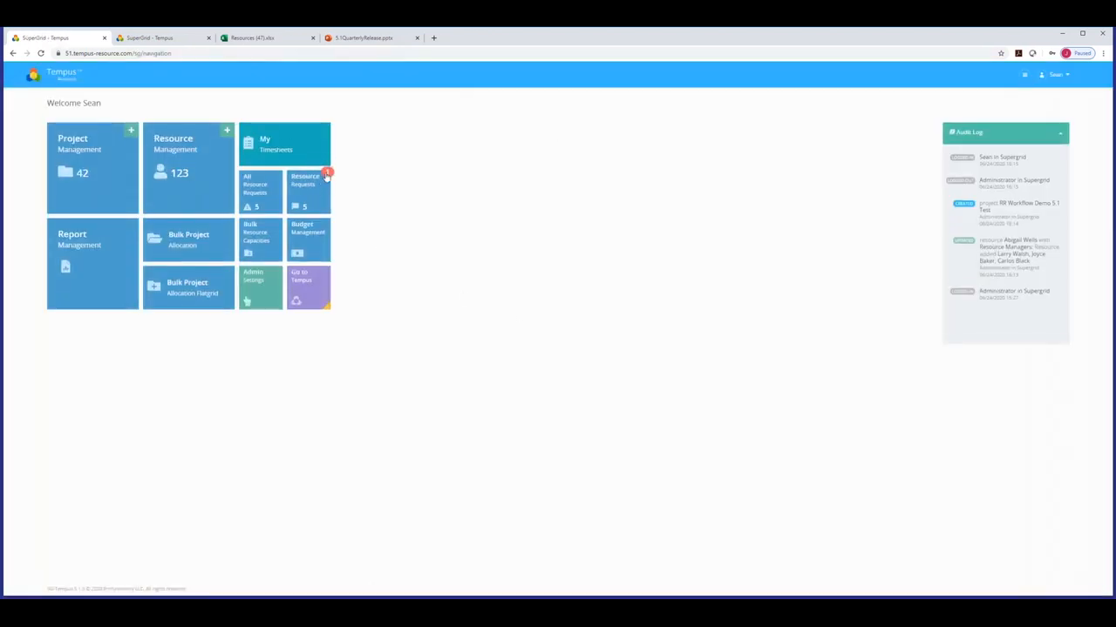
Open the pending Phase 1 resource request, inspect its assignment attributes, then go back.
click(310, 201)
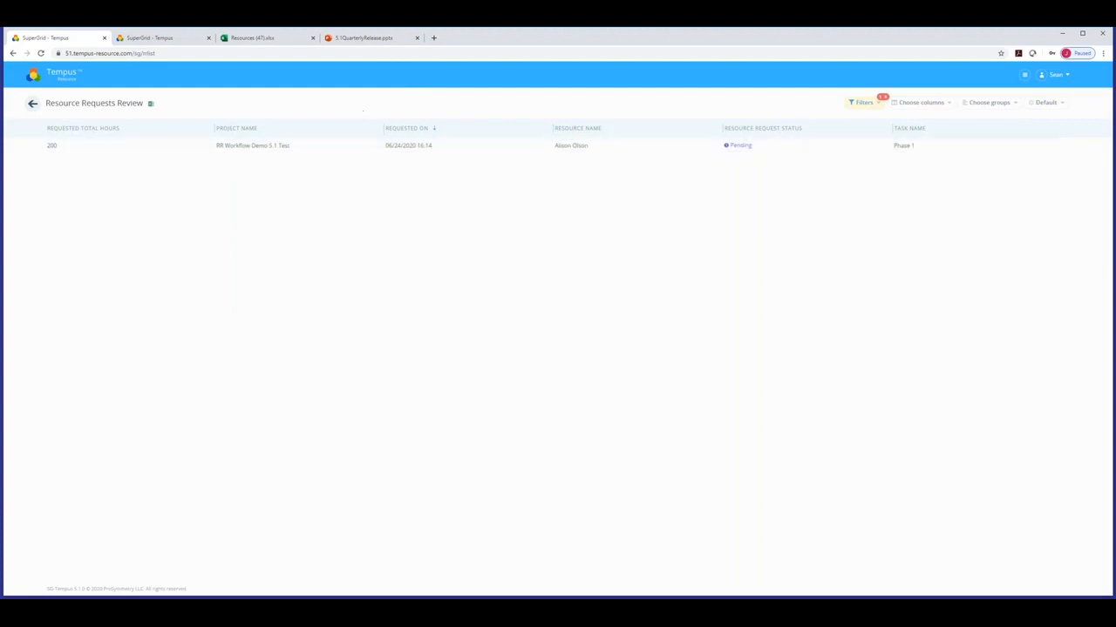
click(228, 146)
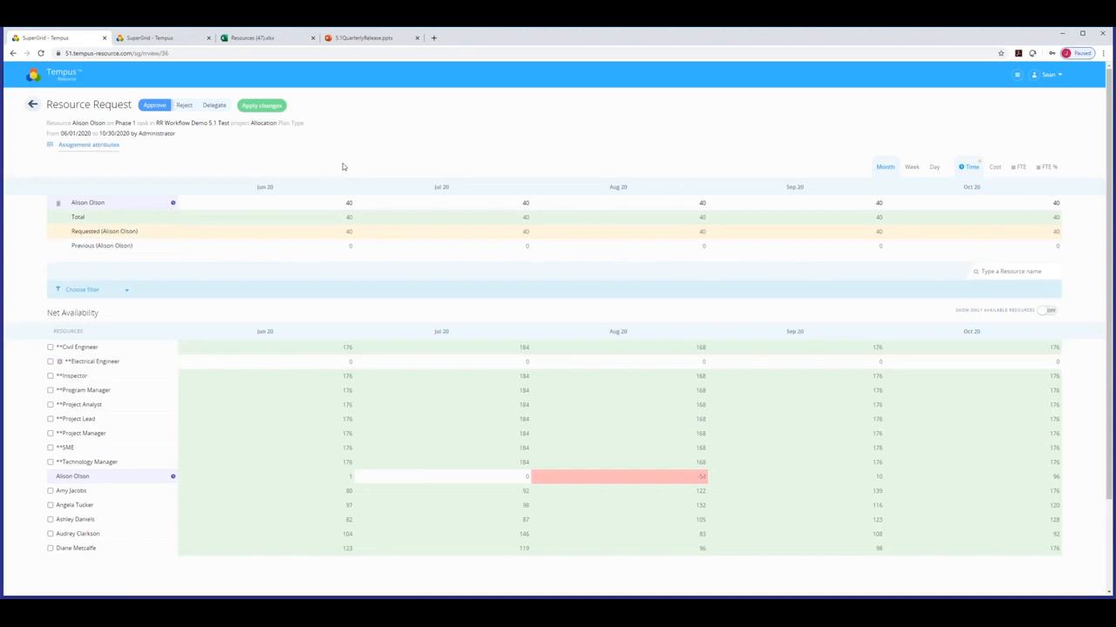
click(78, 147)
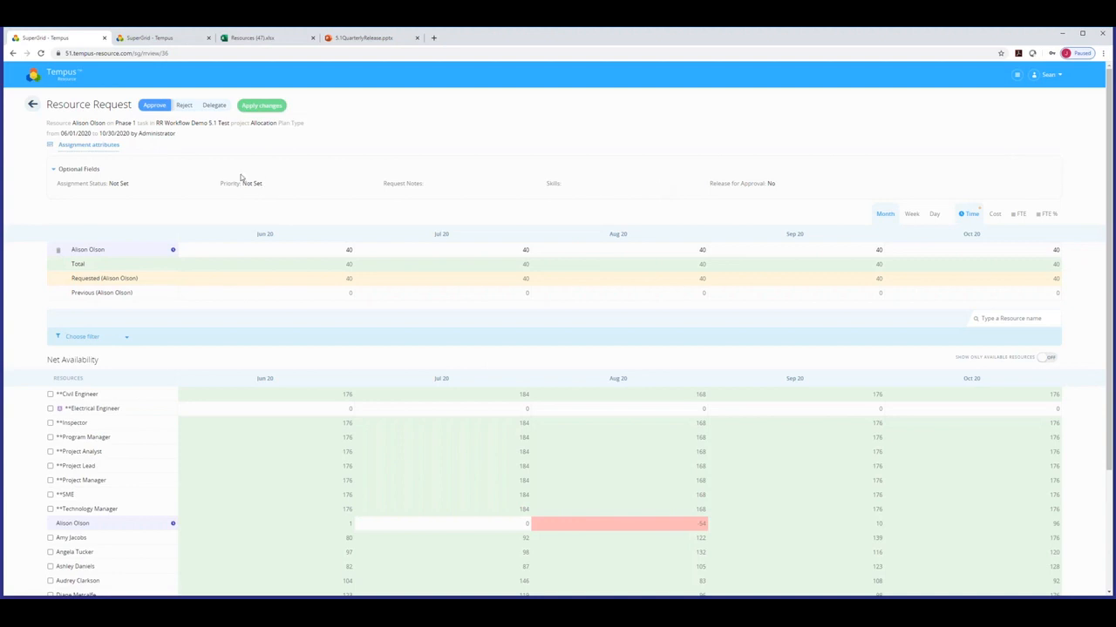
click(33, 104)
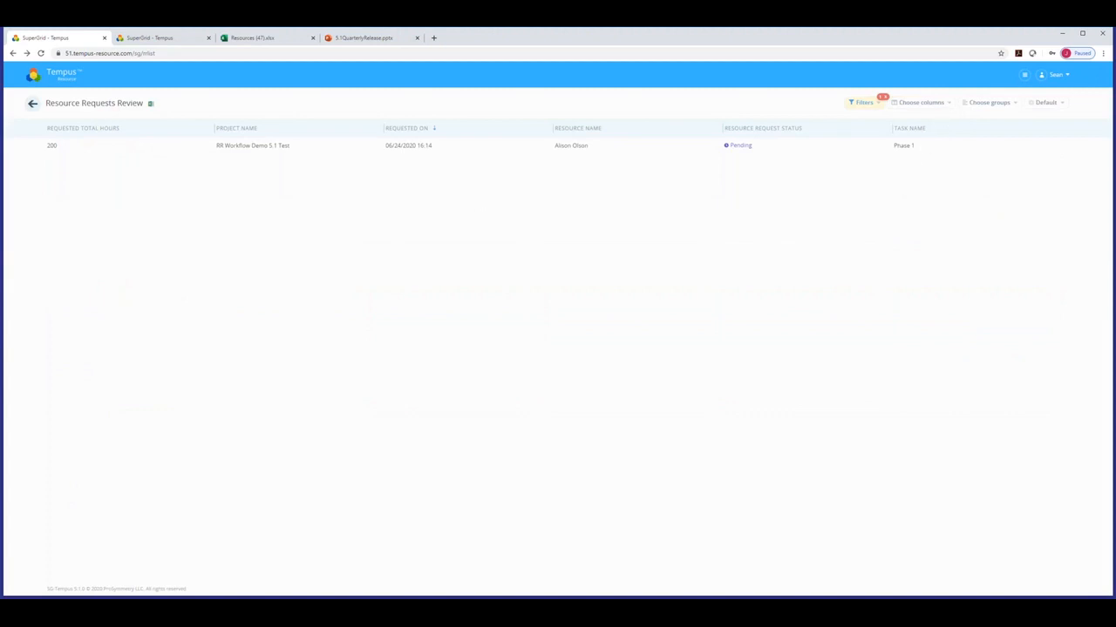
Navigate through Admin Settings to the General Settings page.
click(941, 108)
click(1025, 76)
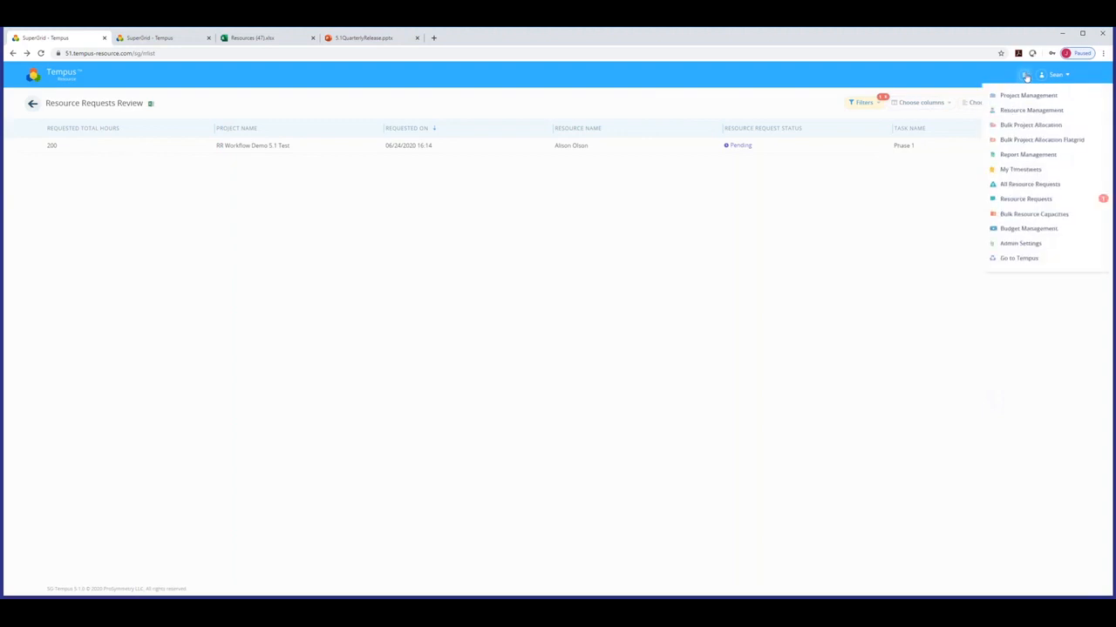
click(1035, 247)
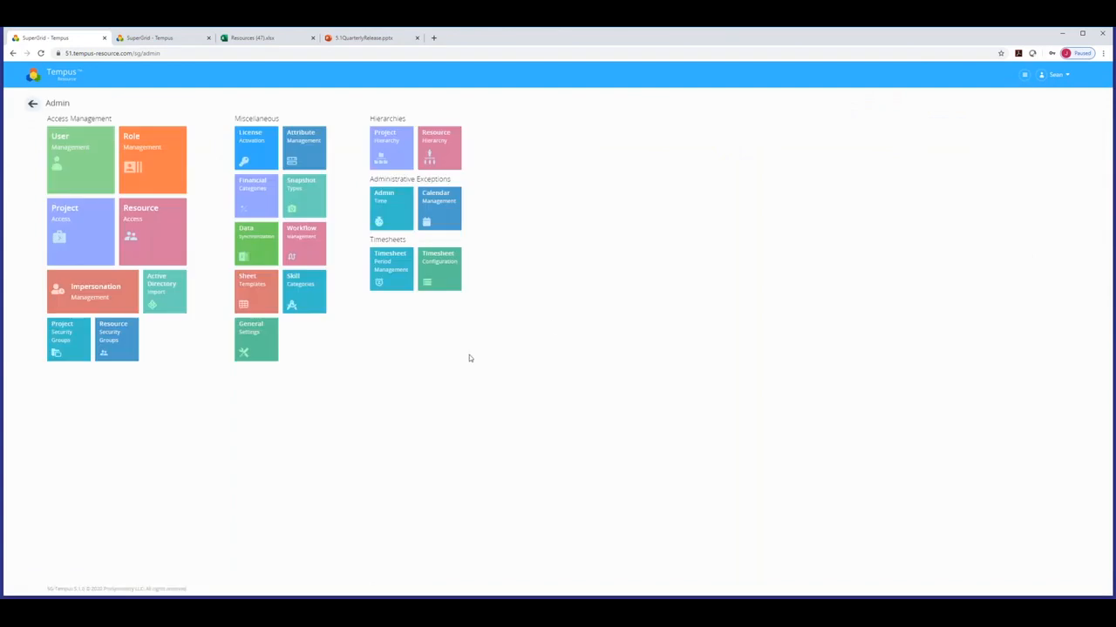
click(267, 348)
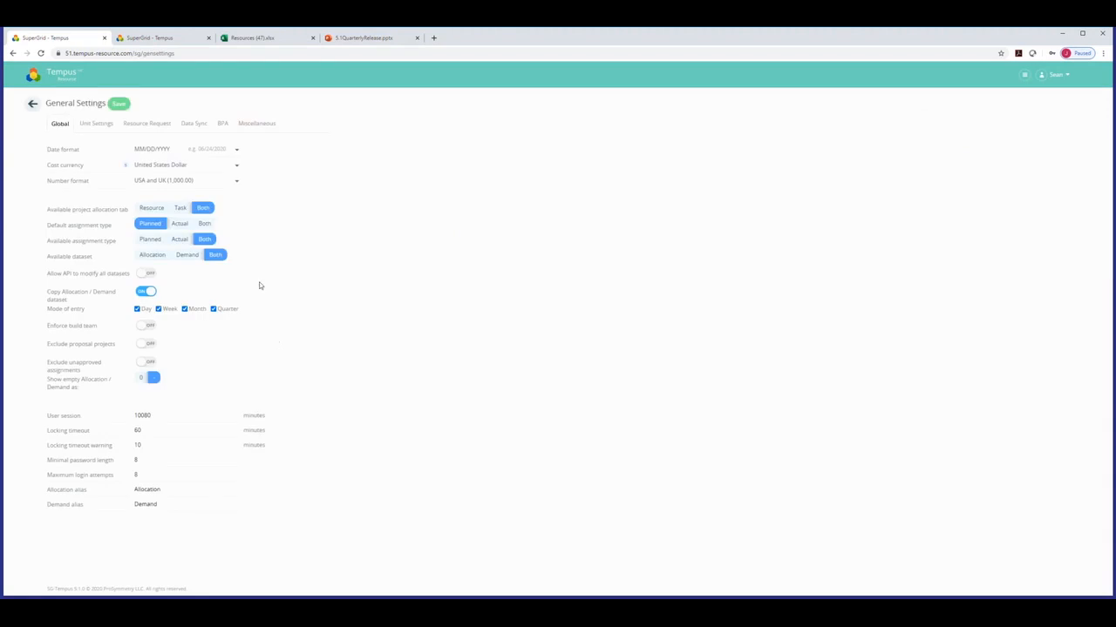
Enable the allocation trigger mode with Release for Approval as the assignment custom field.
click(141, 124)
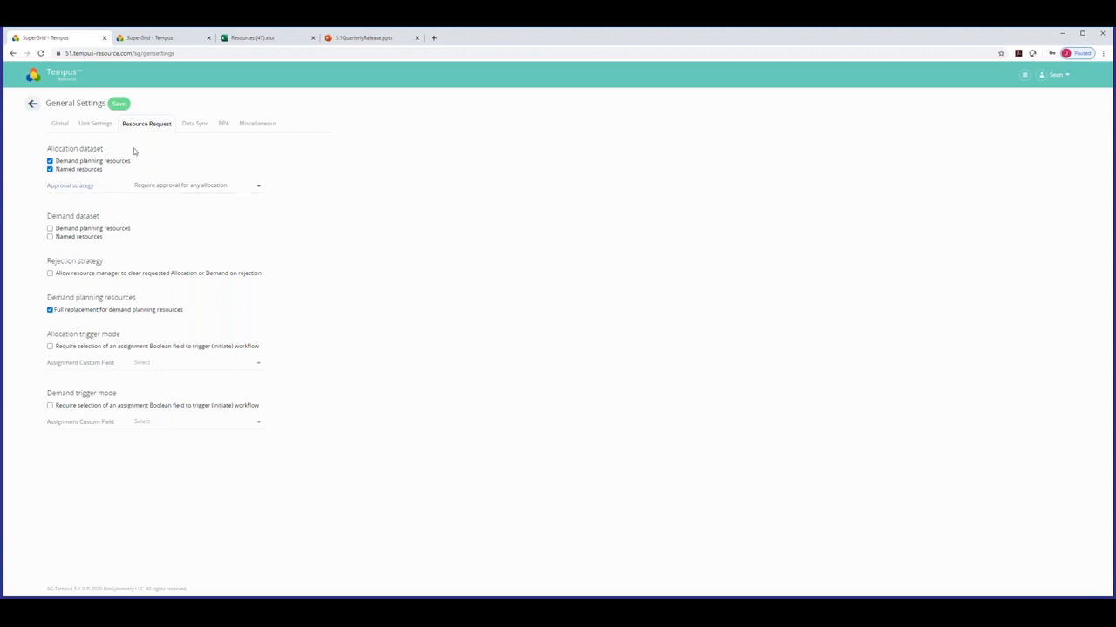
click(50, 347)
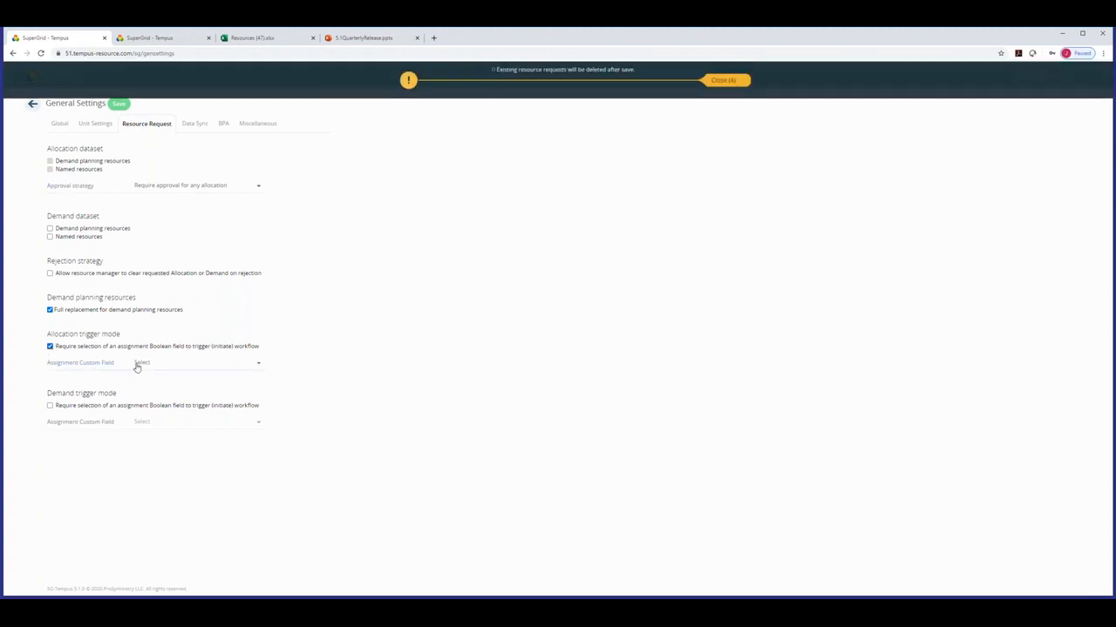
click(736, 81)
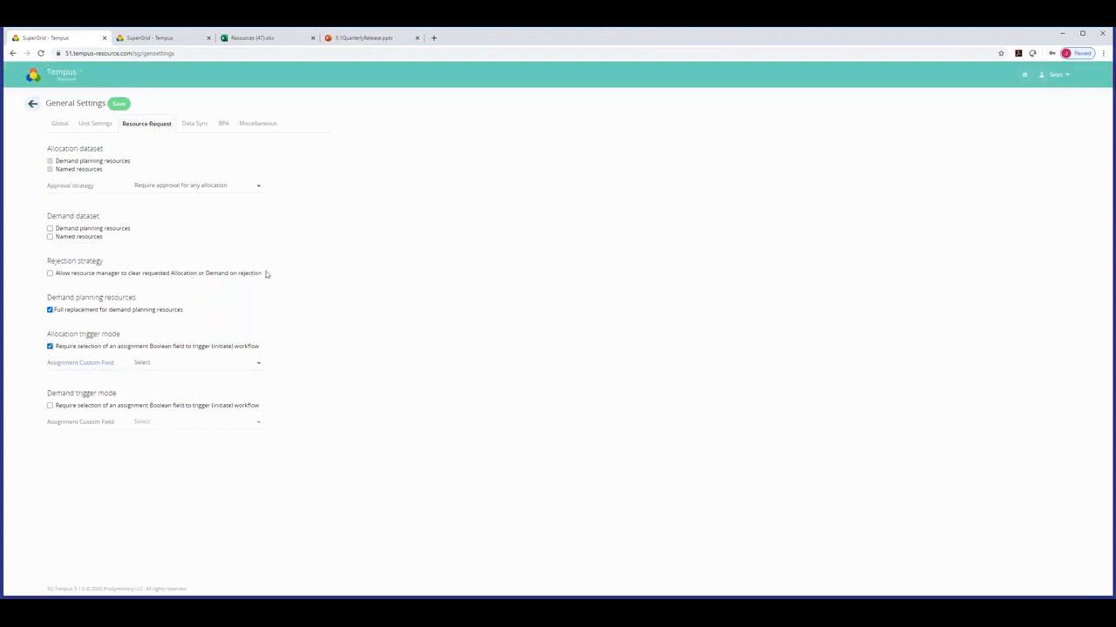
click(162, 362)
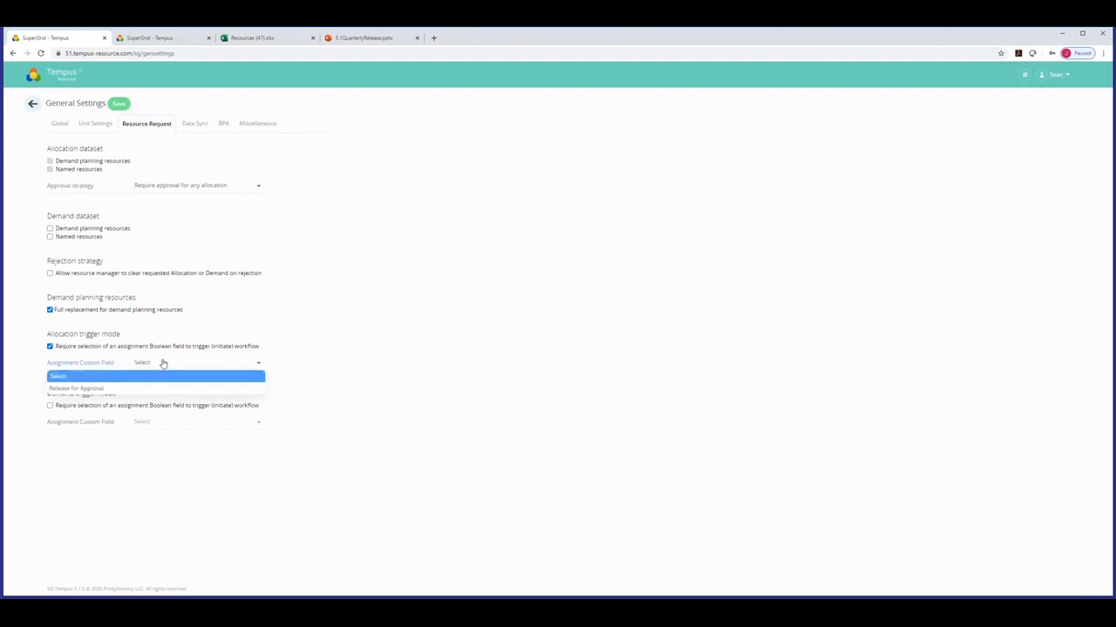
click(87, 391)
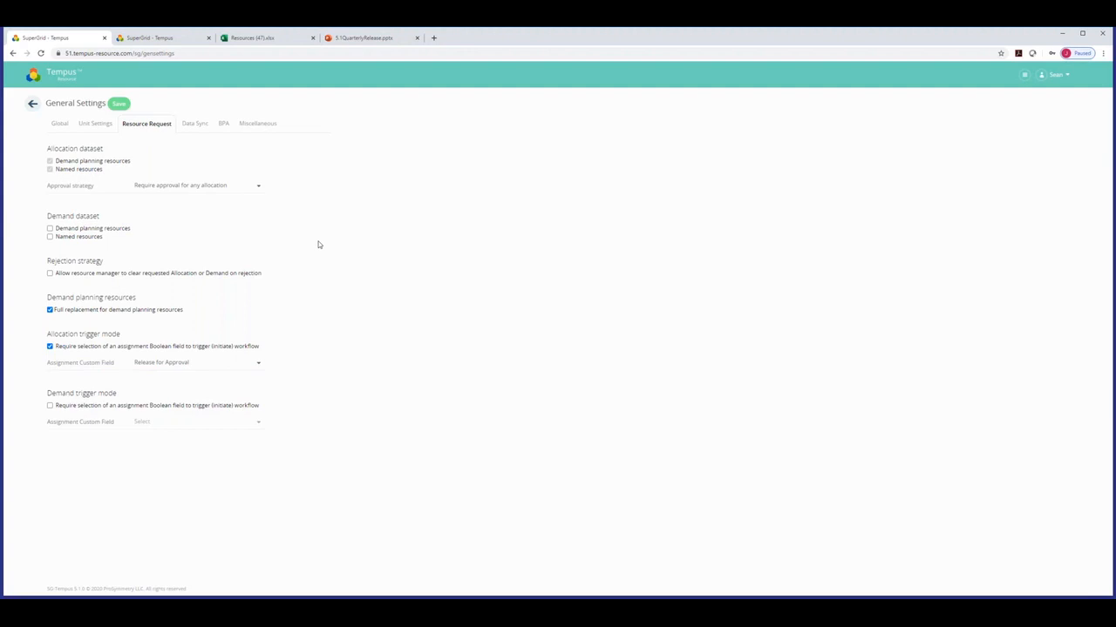
click(262, 362)
Switch to the 5.1QuarterlyRelease presentation and show the BPA Flatgrid slide.
click(34, 76)
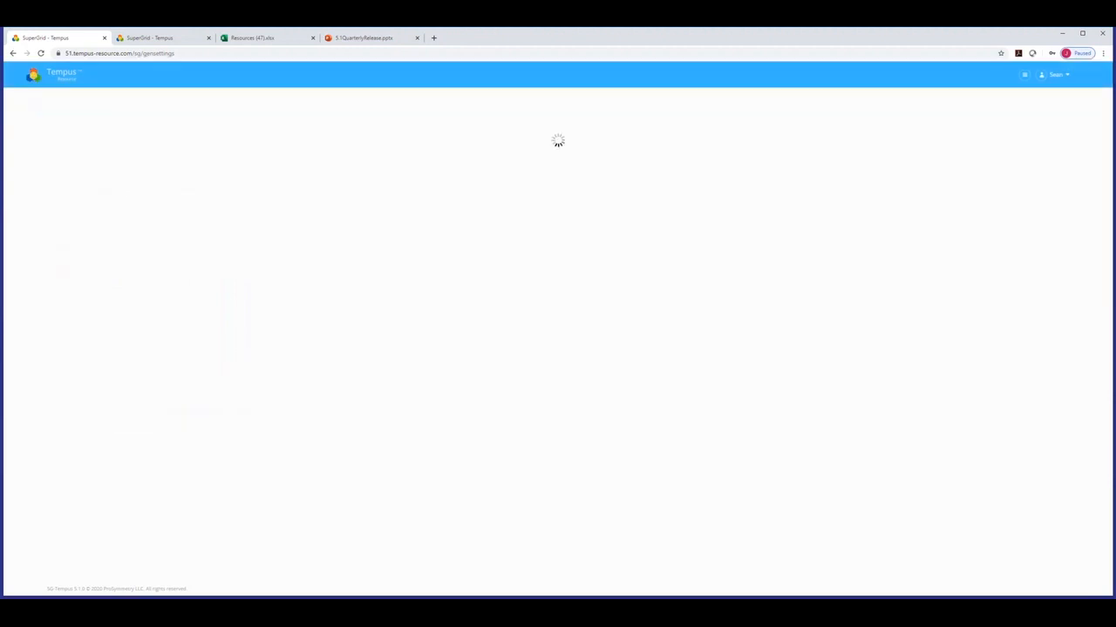
click(362, 37)
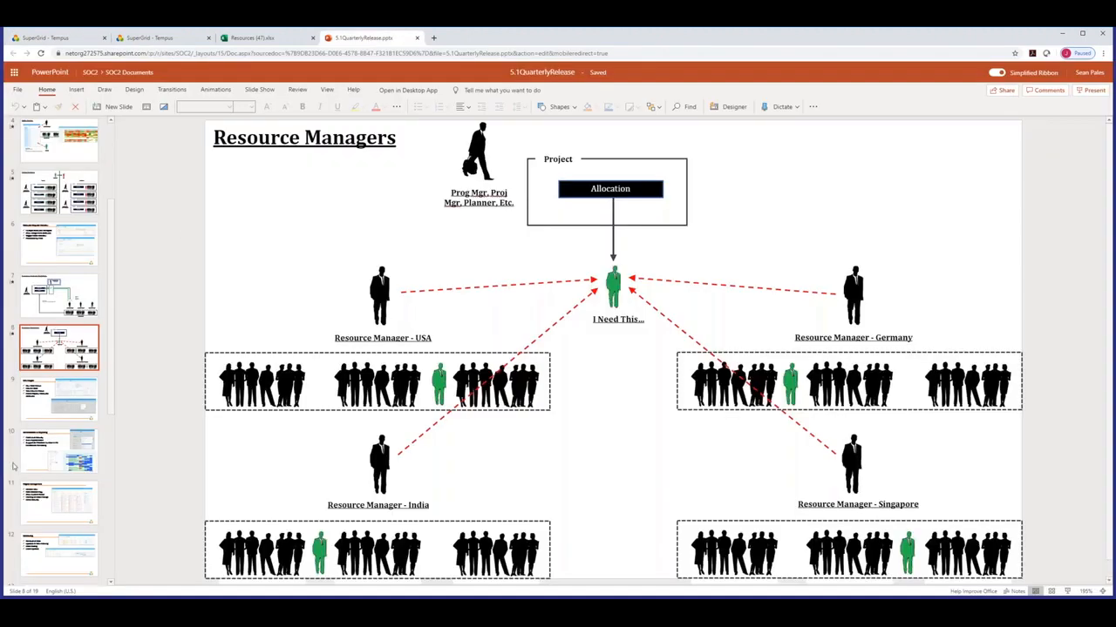
click(42, 401)
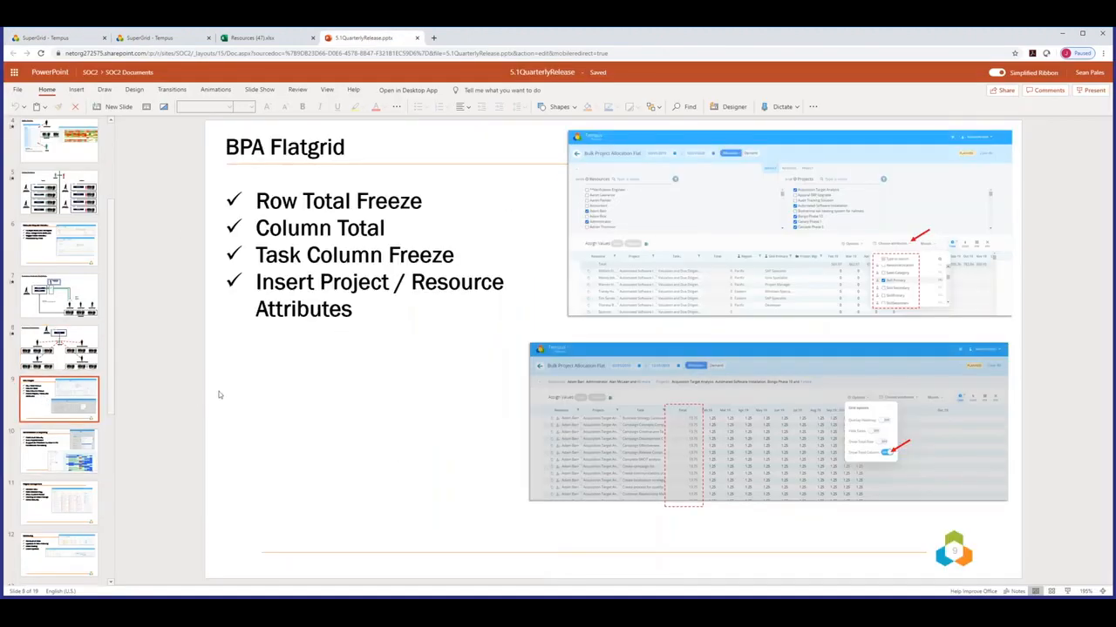
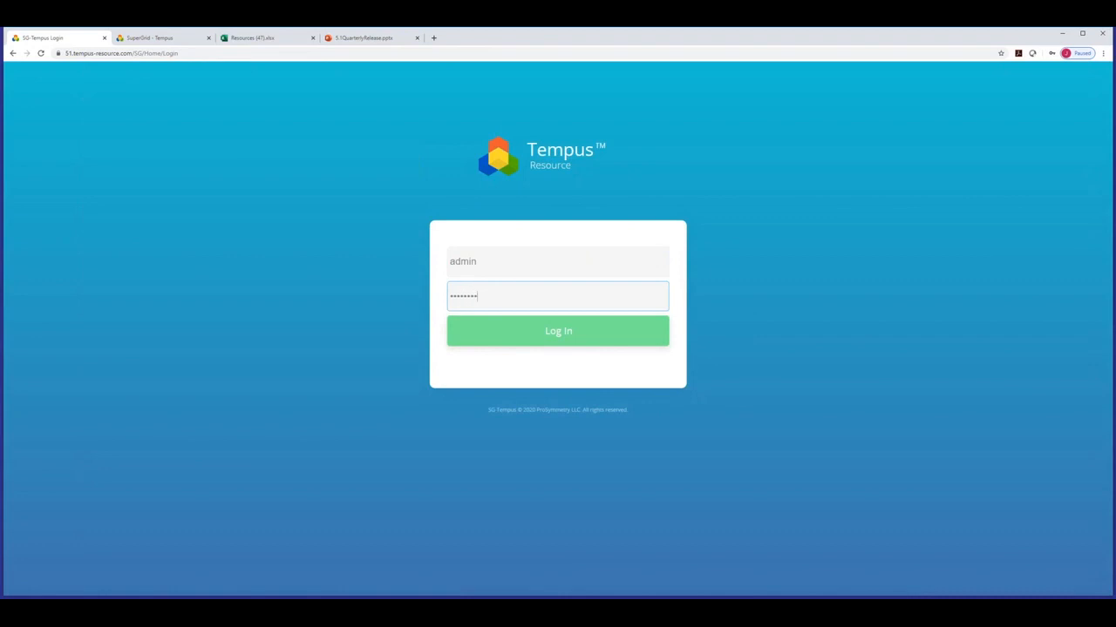
Submit the administrator's login credentials to sign in to Tempus Resource.
key(Return)
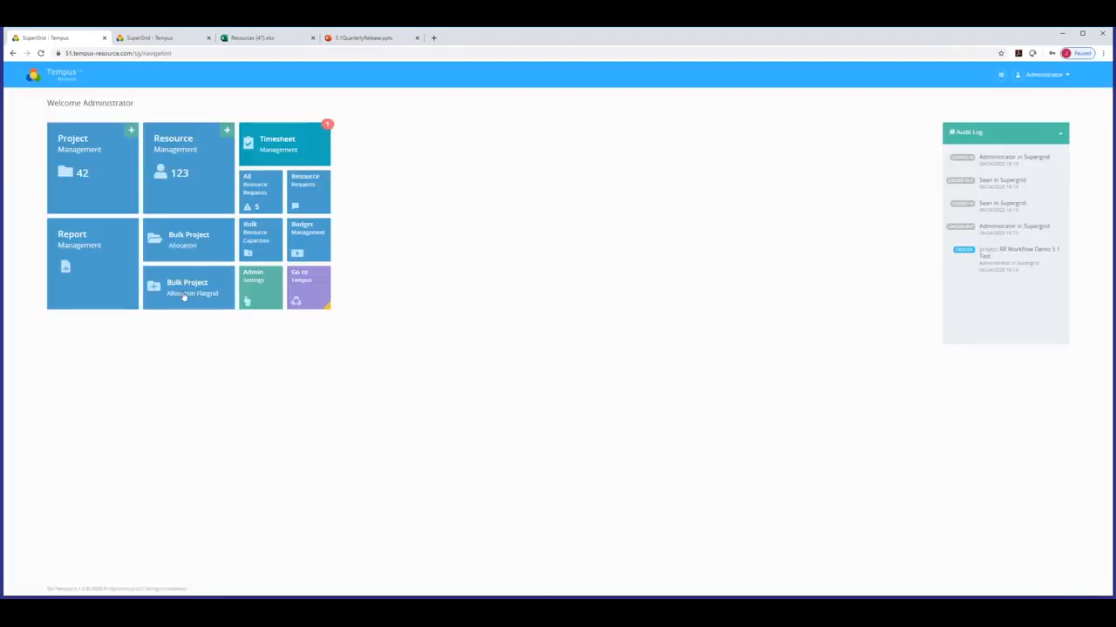
Open the Bulk Project Allocation Flatgrid, then expand and collapse the resource and project filter panel.
click(207, 299)
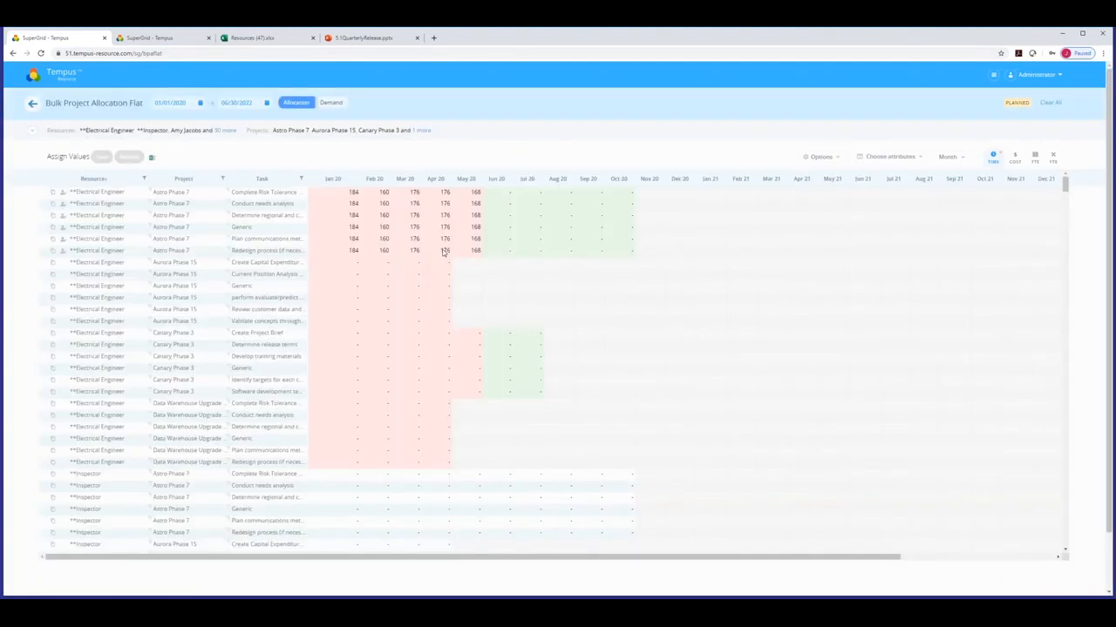
click(33, 130)
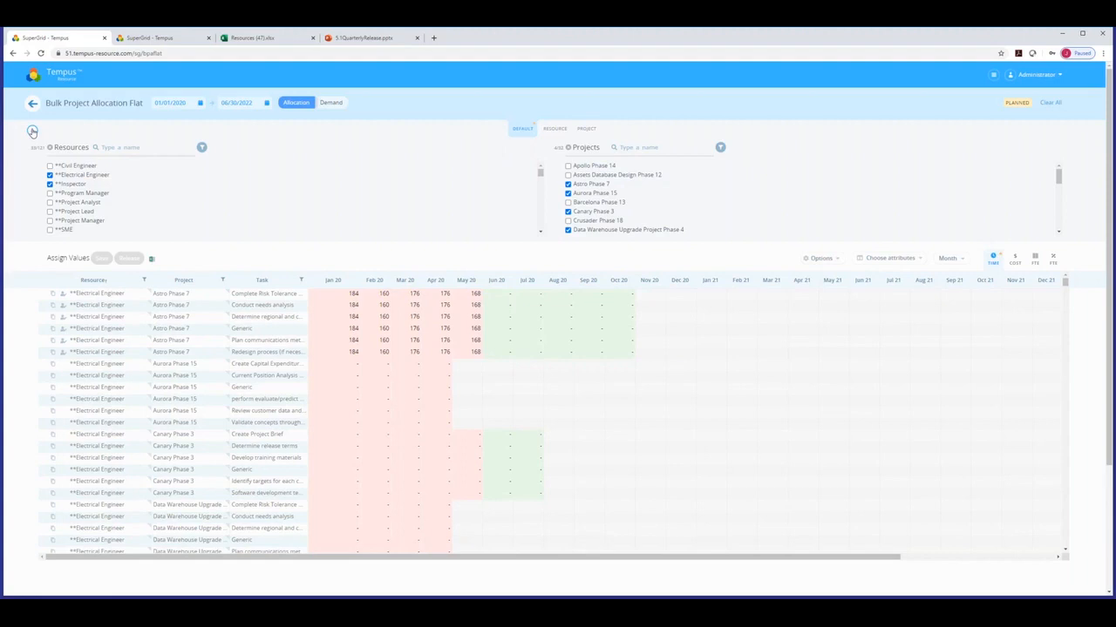
click(32, 130)
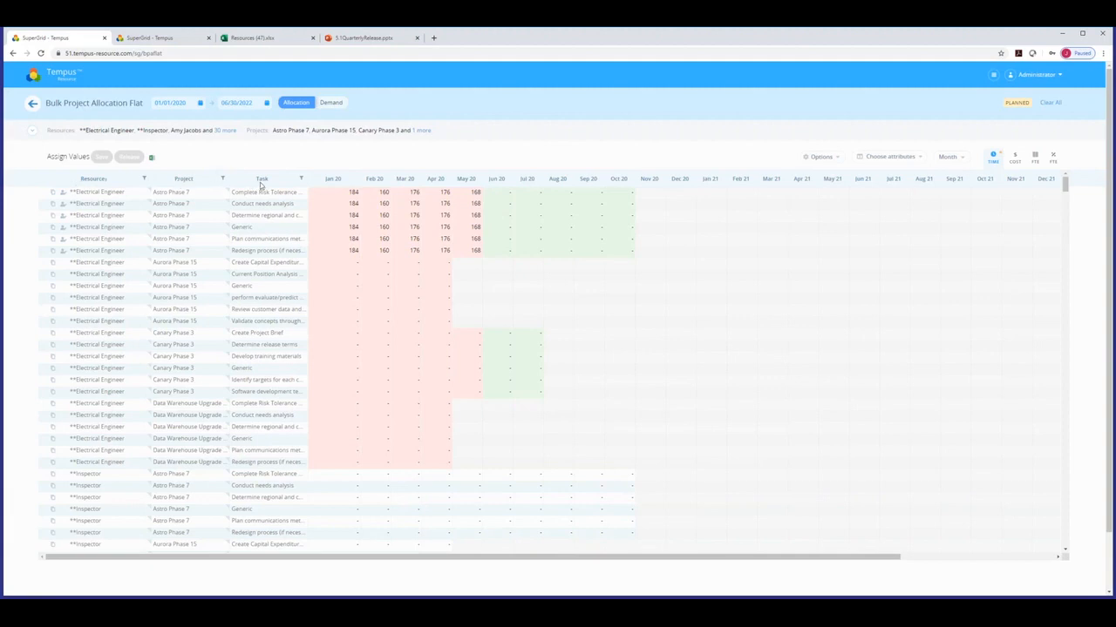
drag(267, 558, 235, 555)
drag(483, 557, 657, 551)
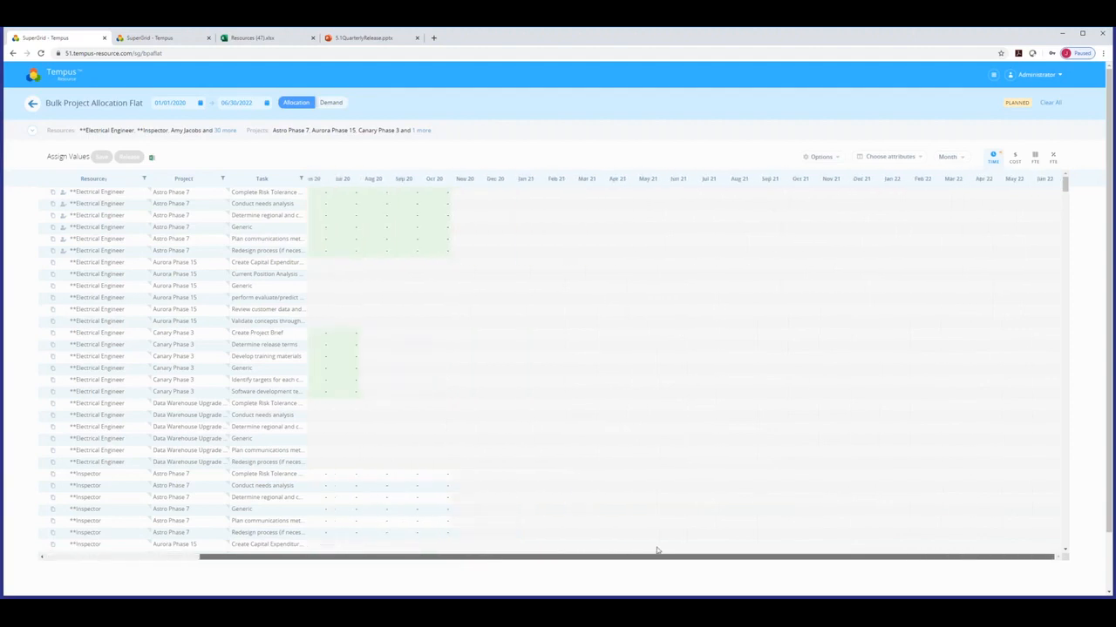
drag(525, 553, 337, 568)
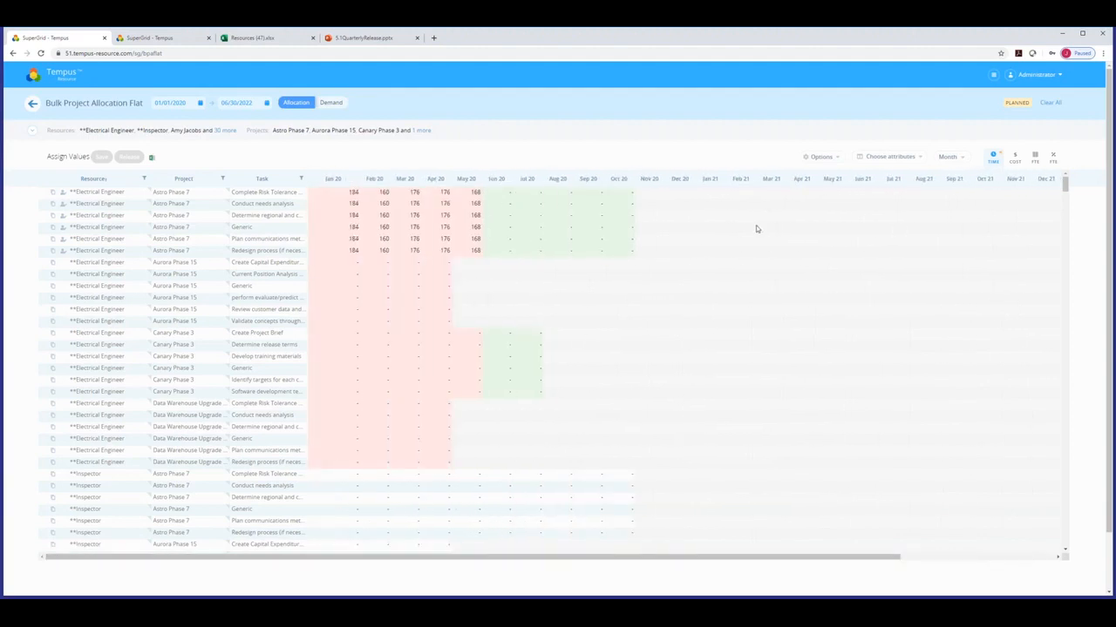
Switch on Show Total Row in the grid options and review the monthly totals, e.g. 4,375 for Jan 20.
click(832, 159)
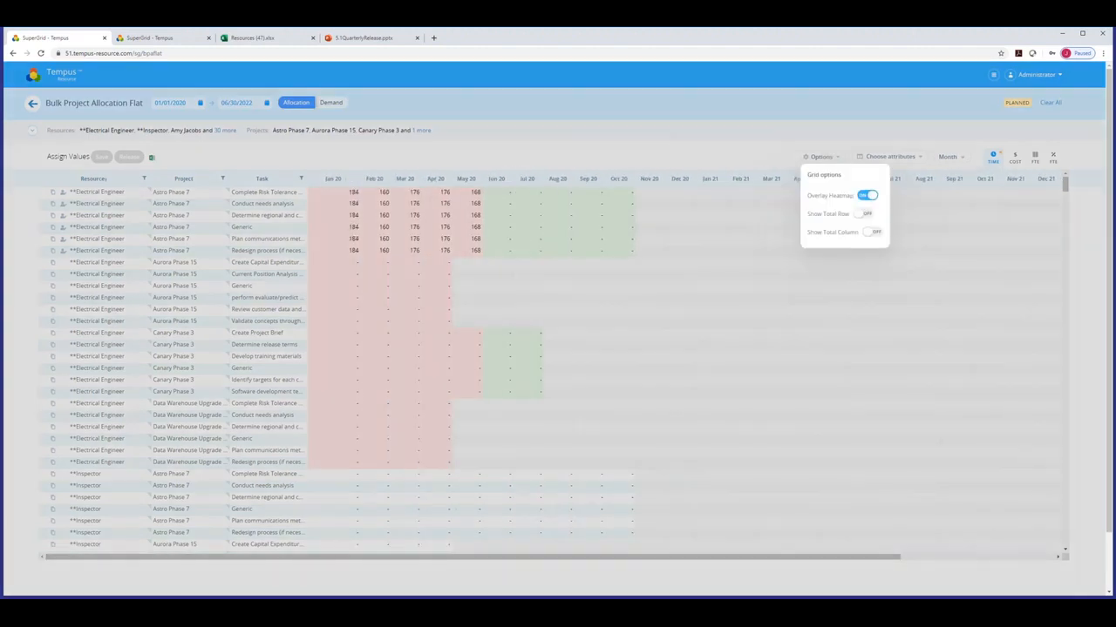
click(864, 216)
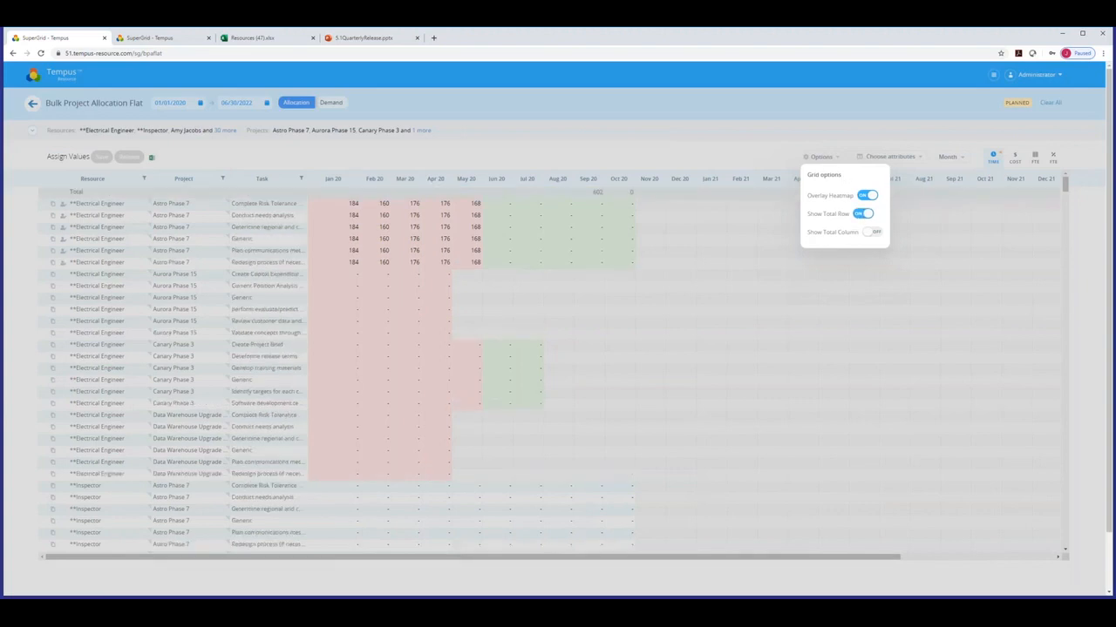
click(763, 255)
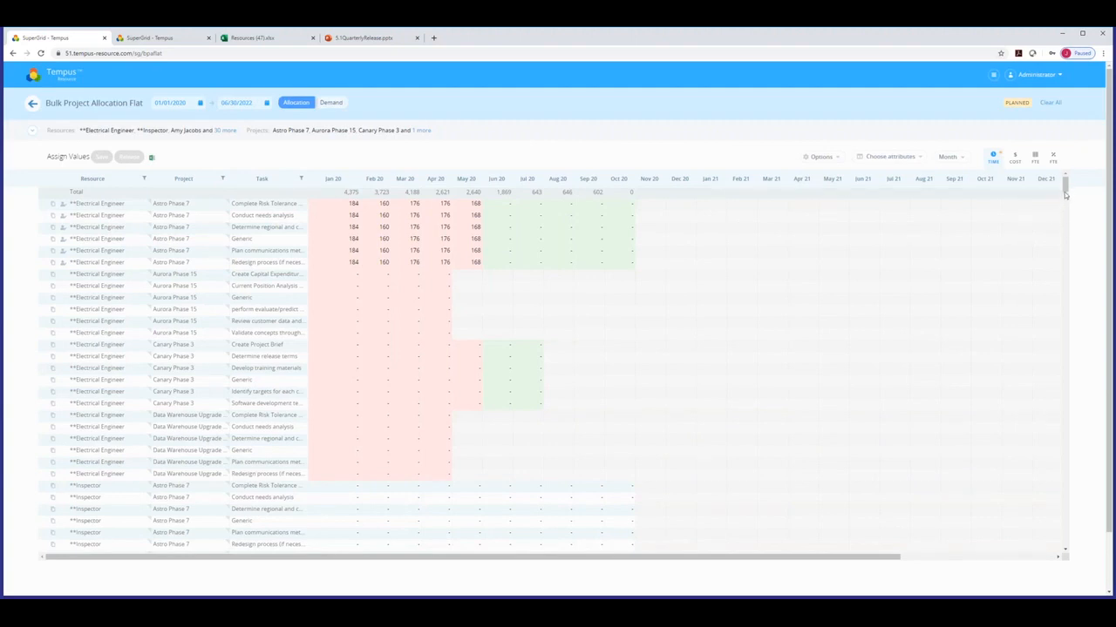
drag(1064, 188, 1069, 211)
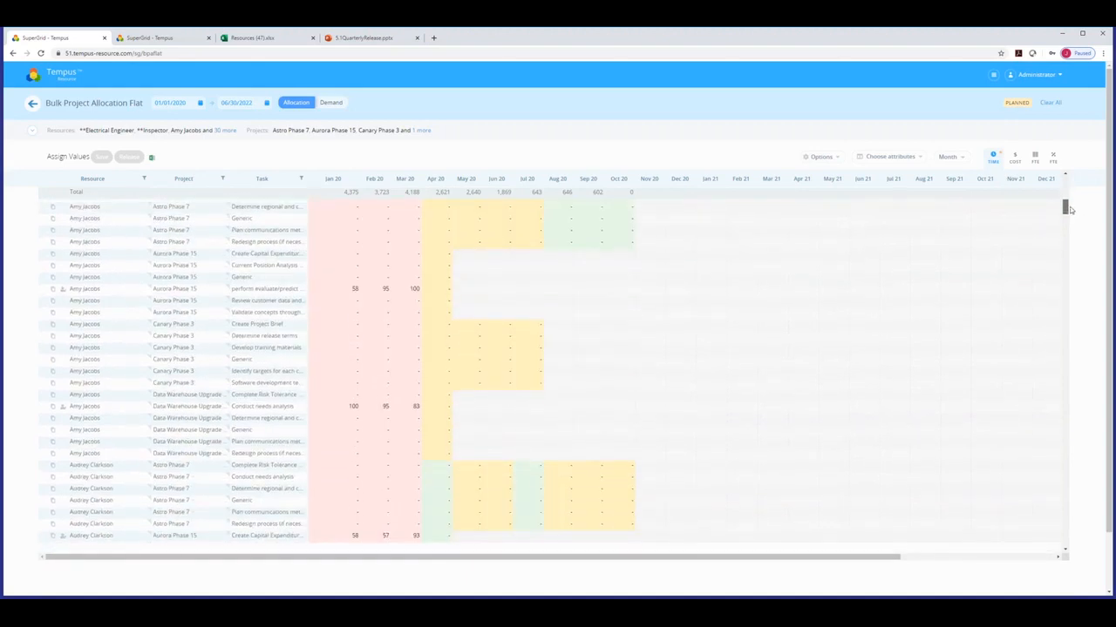
drag(1066, 203, 1066, 184)
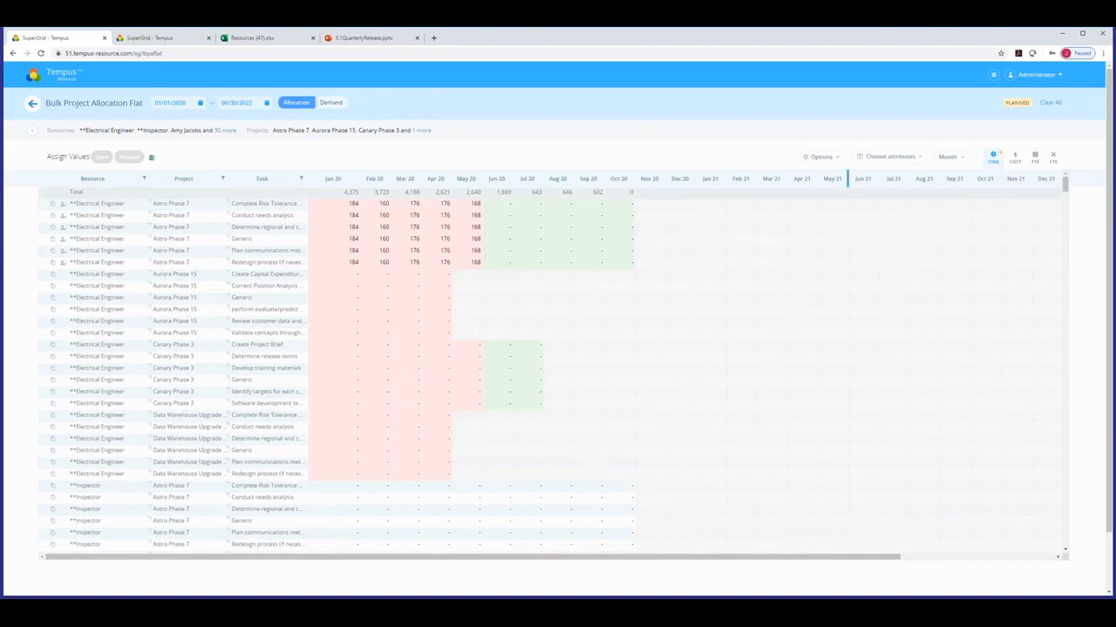
click(823, 159)
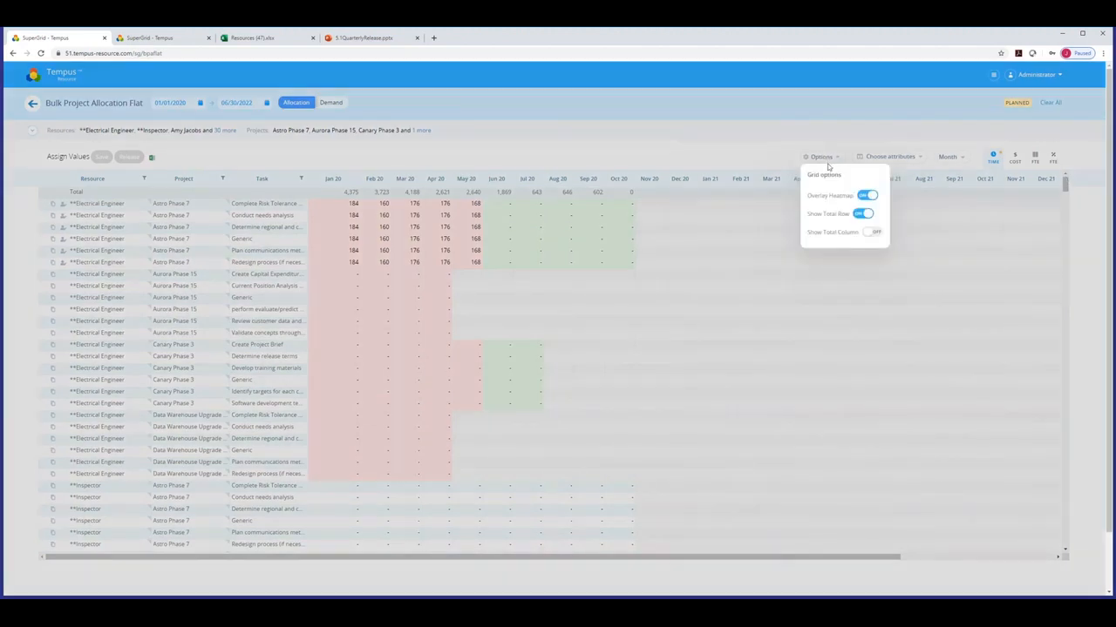
Switch on Show Total Column so each row shows its sum, 864 per Astro Phase 7 task.
click(873, 233)
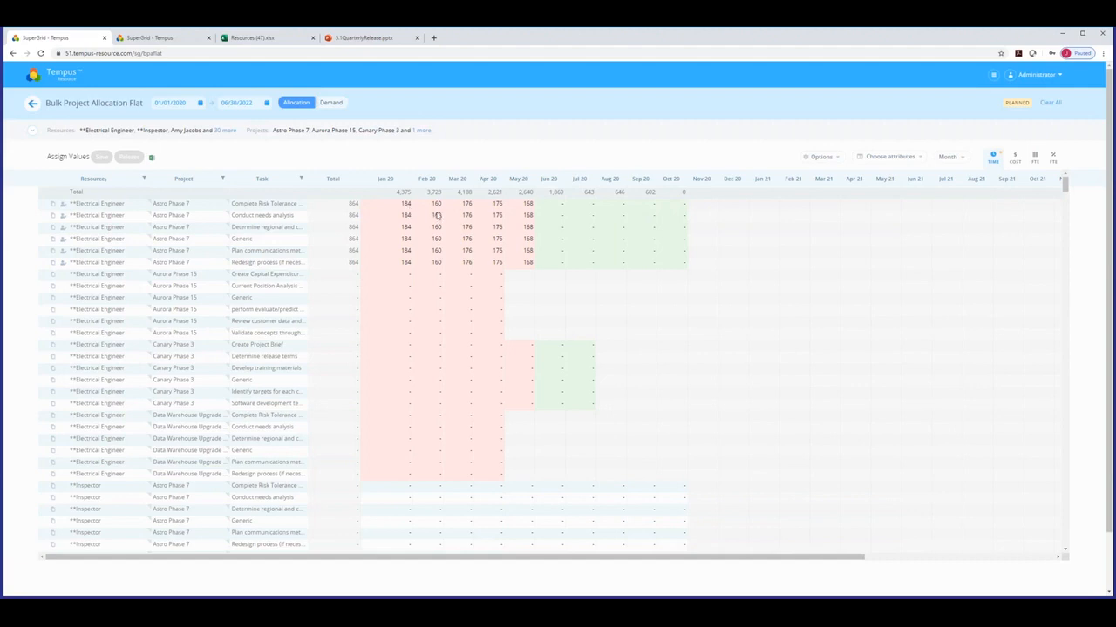
click(891, 157)
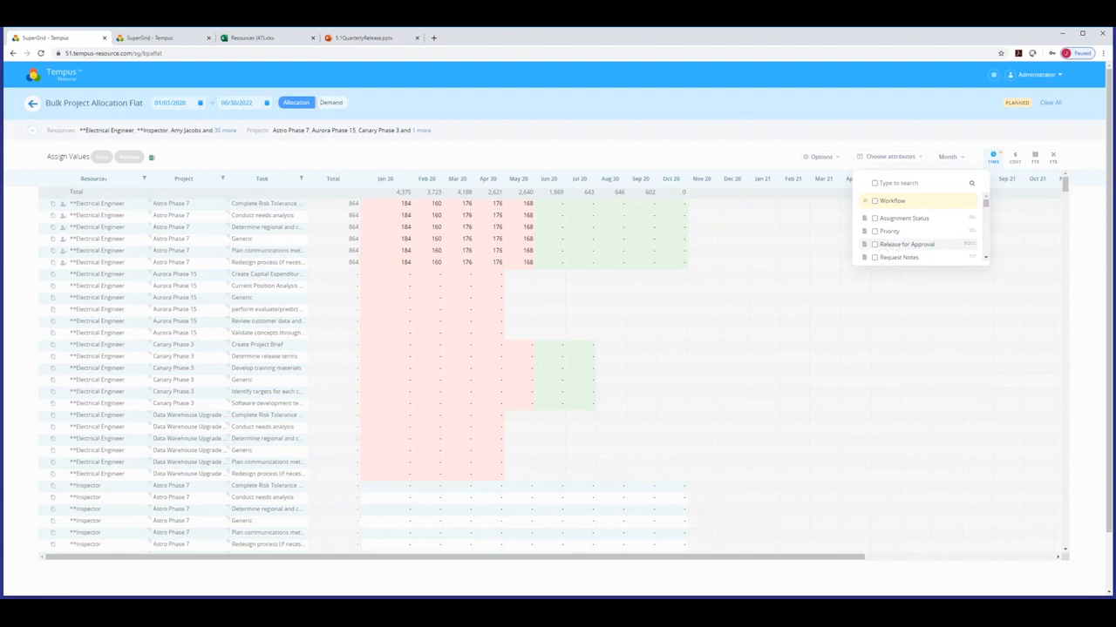
Add the Release for Approval column and fill Yes down all Electrical Engineer rows.
click(875, 247)
click(509, 155)
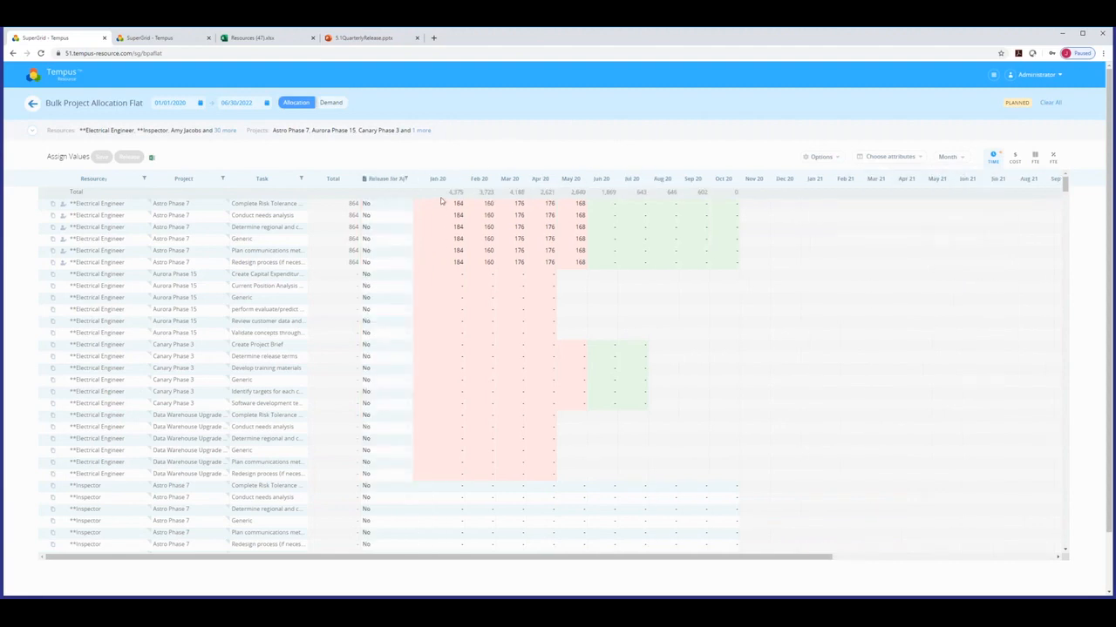
click(395, 206)
click(395, 206)
click(396, 228)
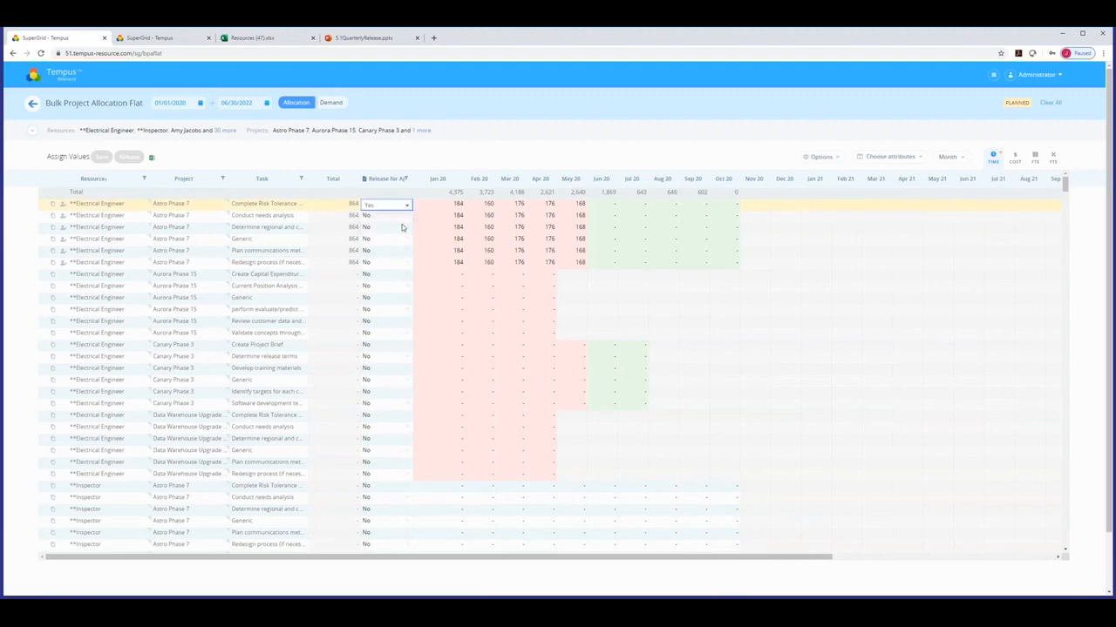
drag(413, 209, 404, 477)
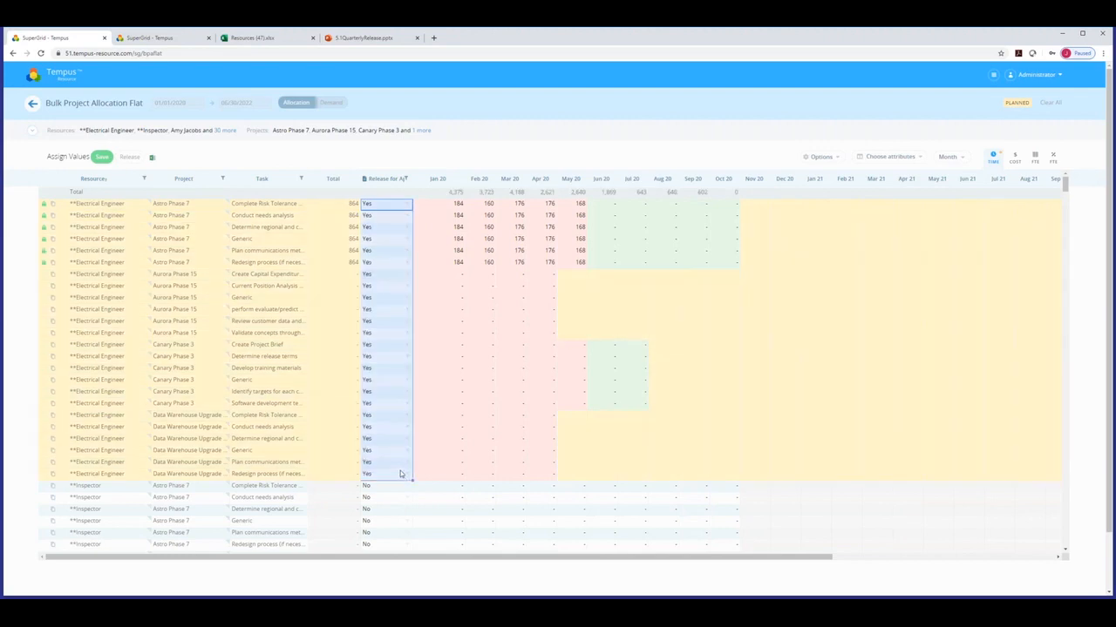
click(898, 160)
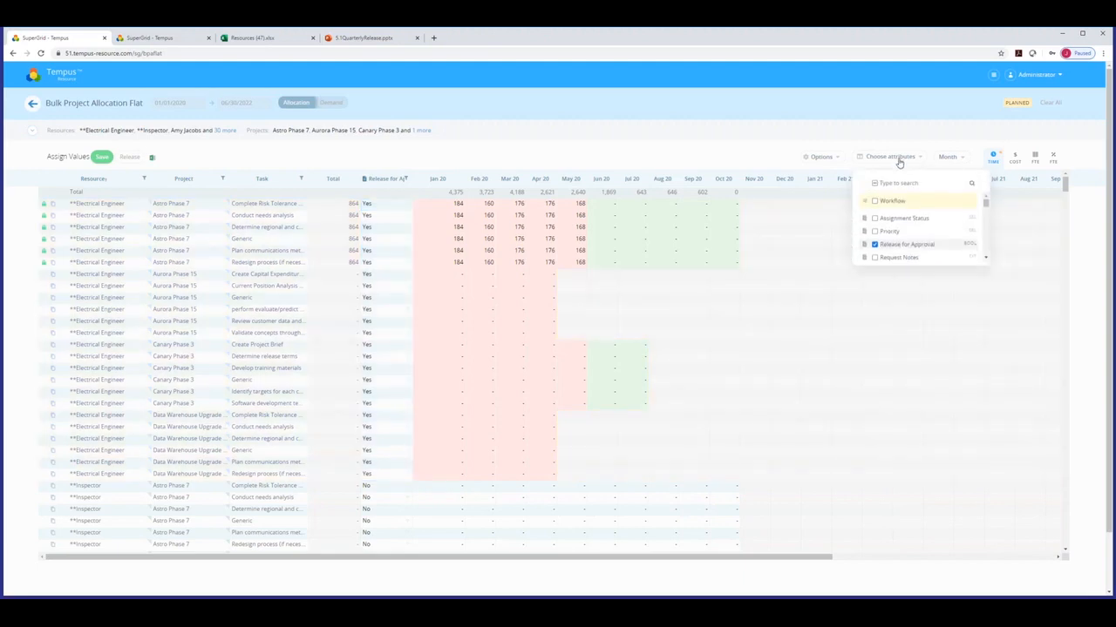
Tick Department and Employment Basis in the attribute list, then sort the grid by Department.
drag(985, 203, 986, 210)
scroll(986, 210, down, 3)
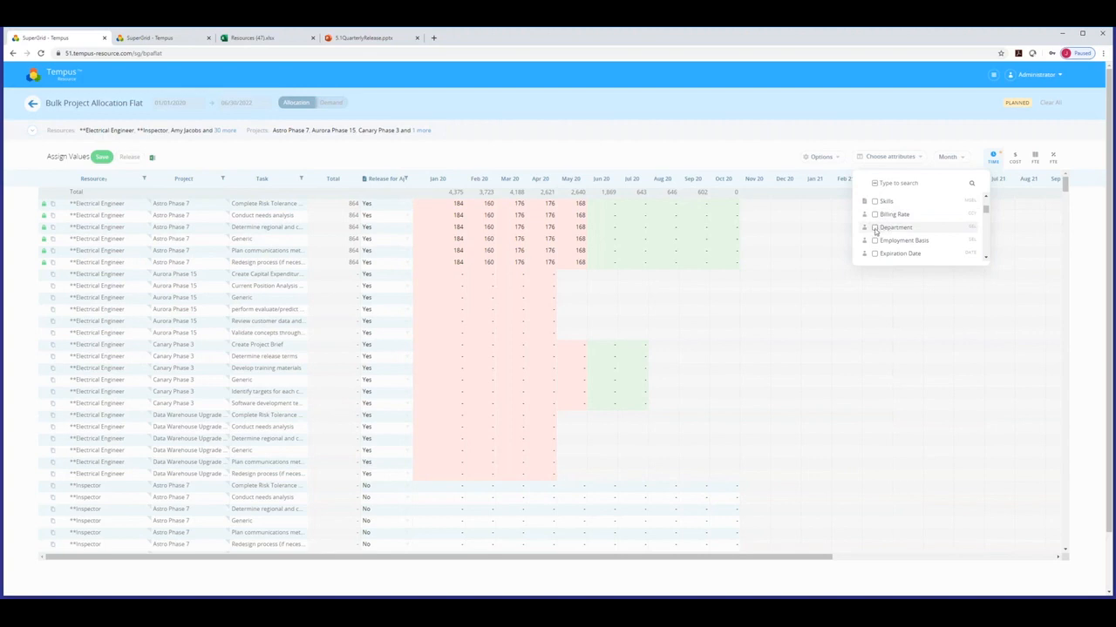
click(875, 227)
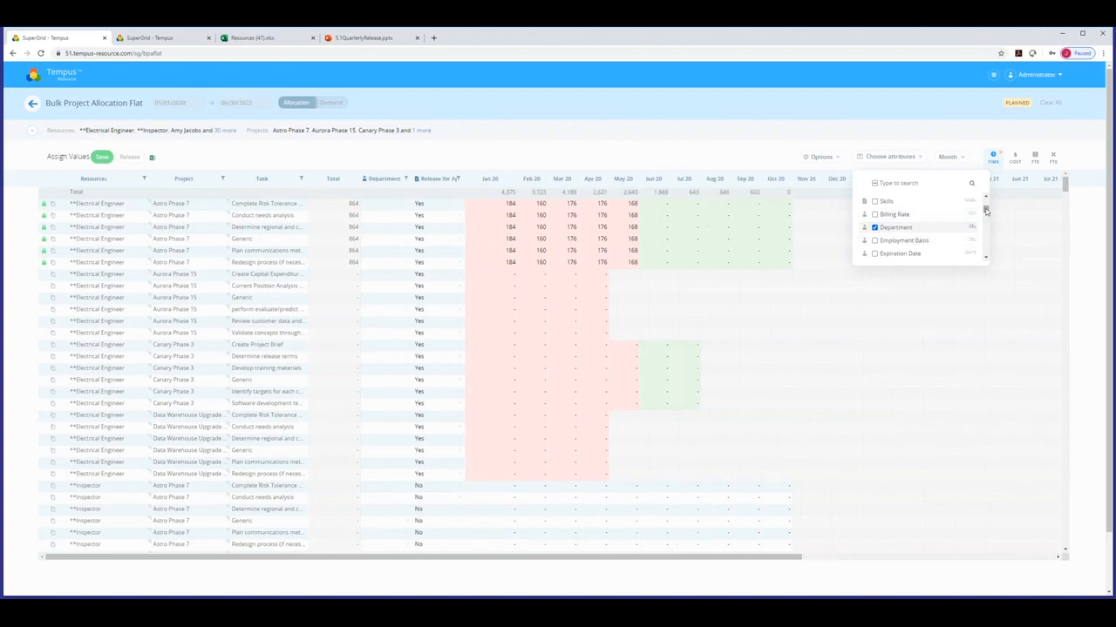
click(876, 241)
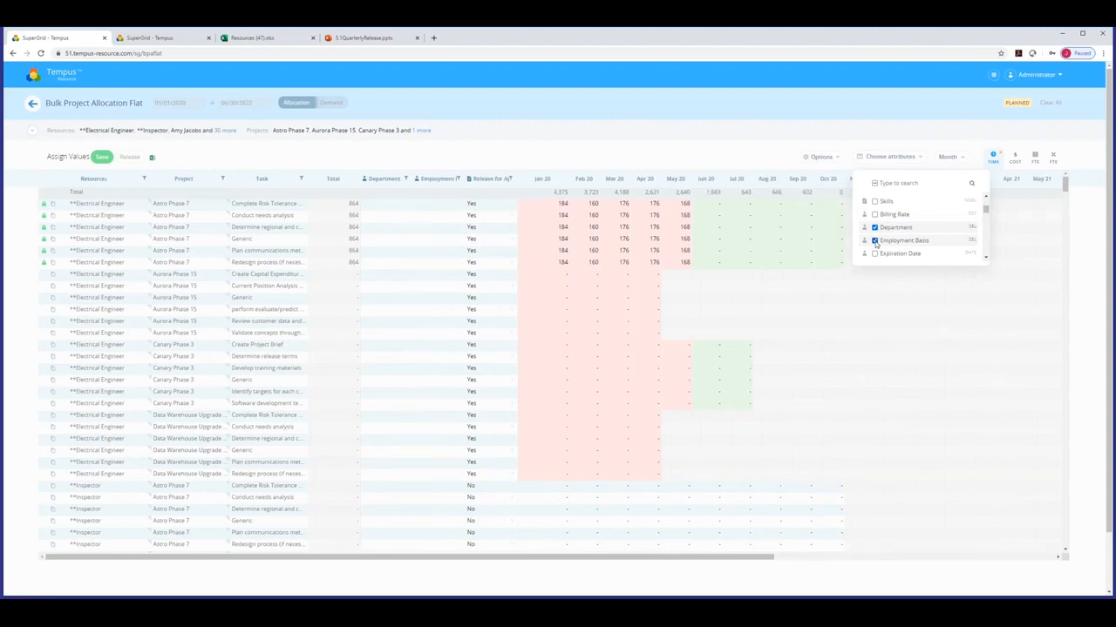
drag(986, 210, 986, 236)
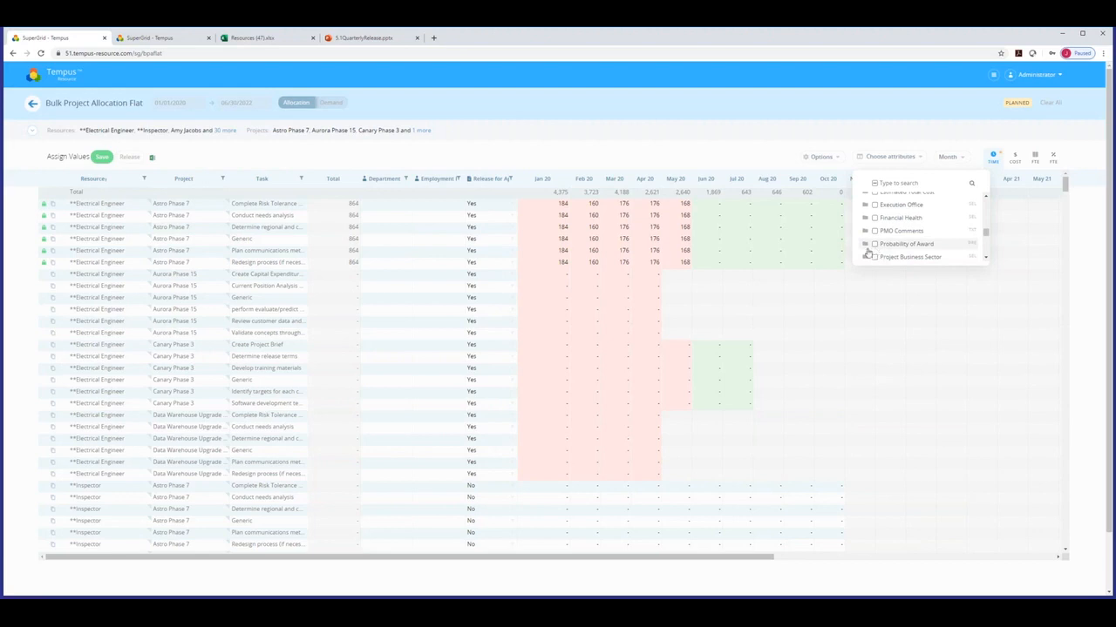
click(409, 161)
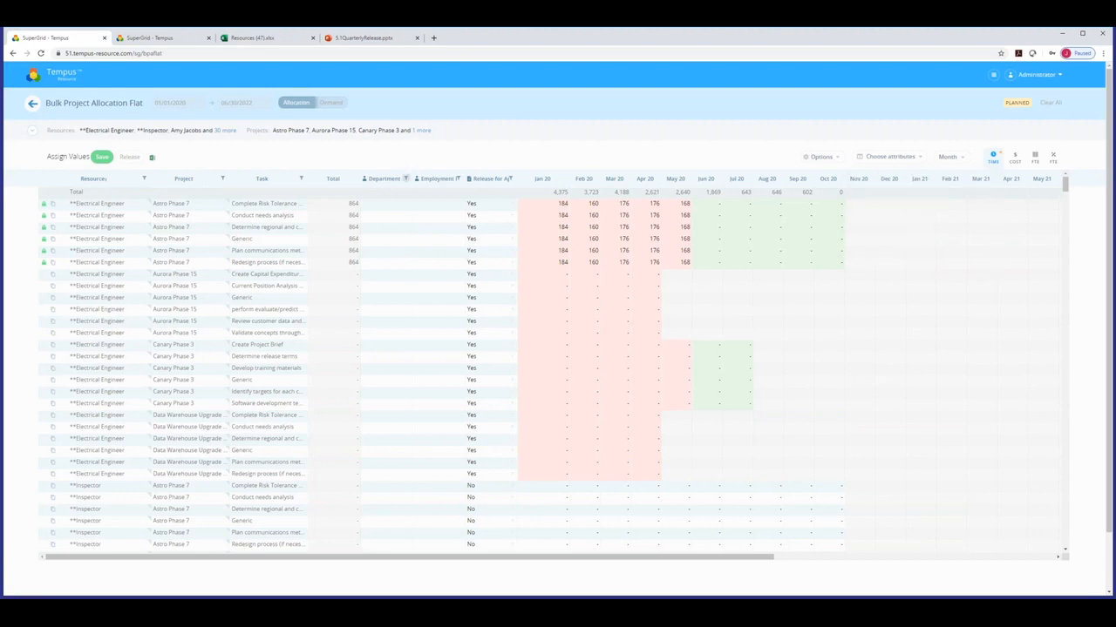
click(393, 180)
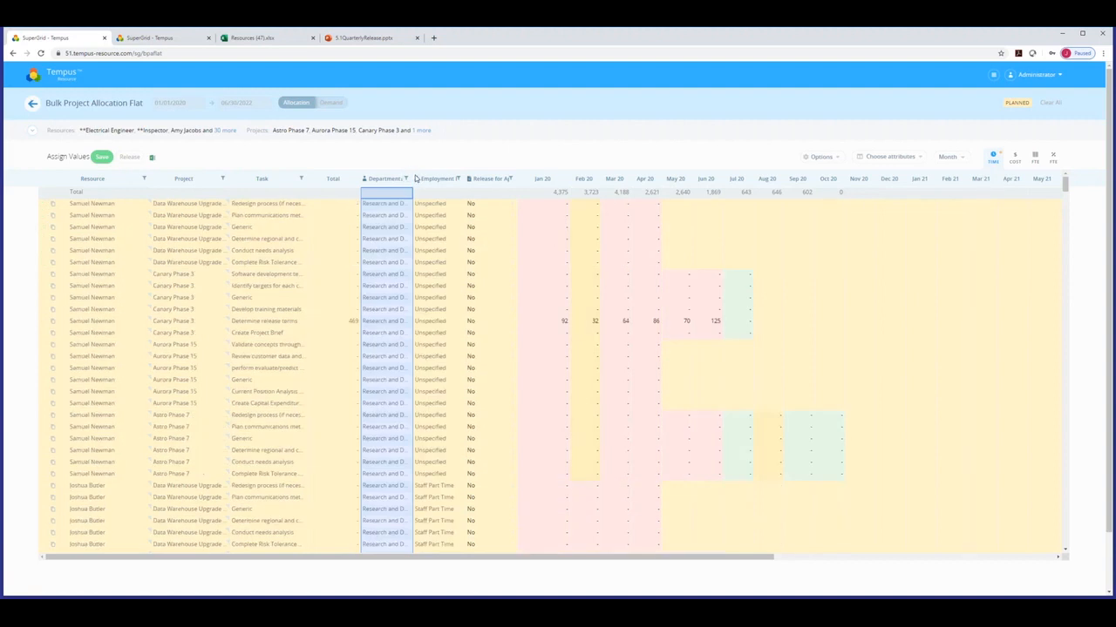
Widen the Department column to show Research and Development in full, then switch to the 5.1QuarterlyRelease deck.
drag(414, 177, 481, 207)
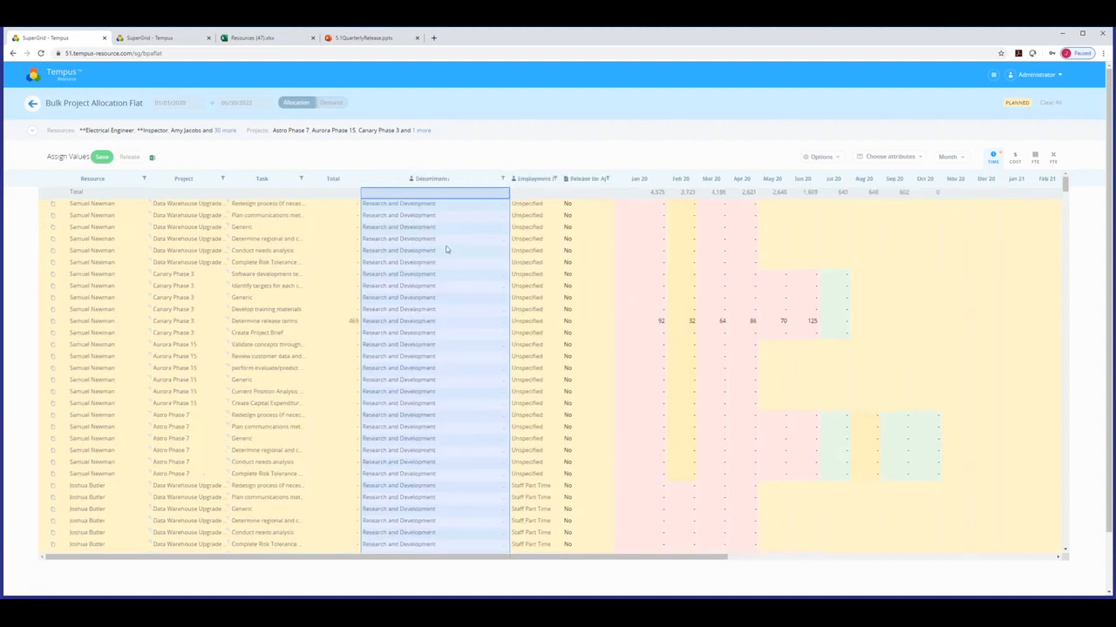
click(502, 181)
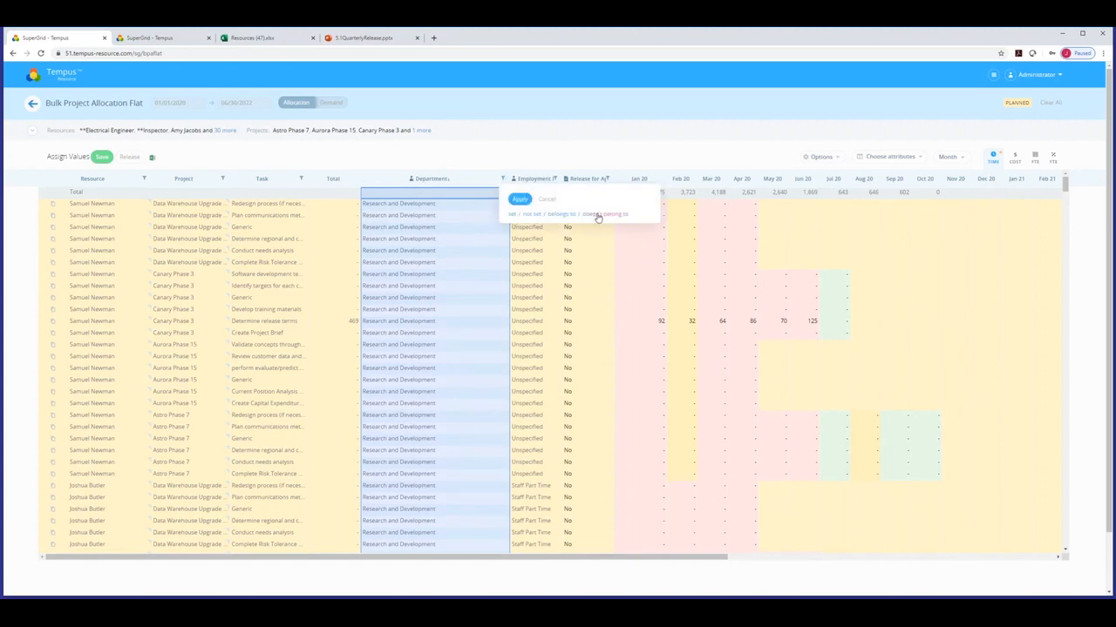
click(532, 140)
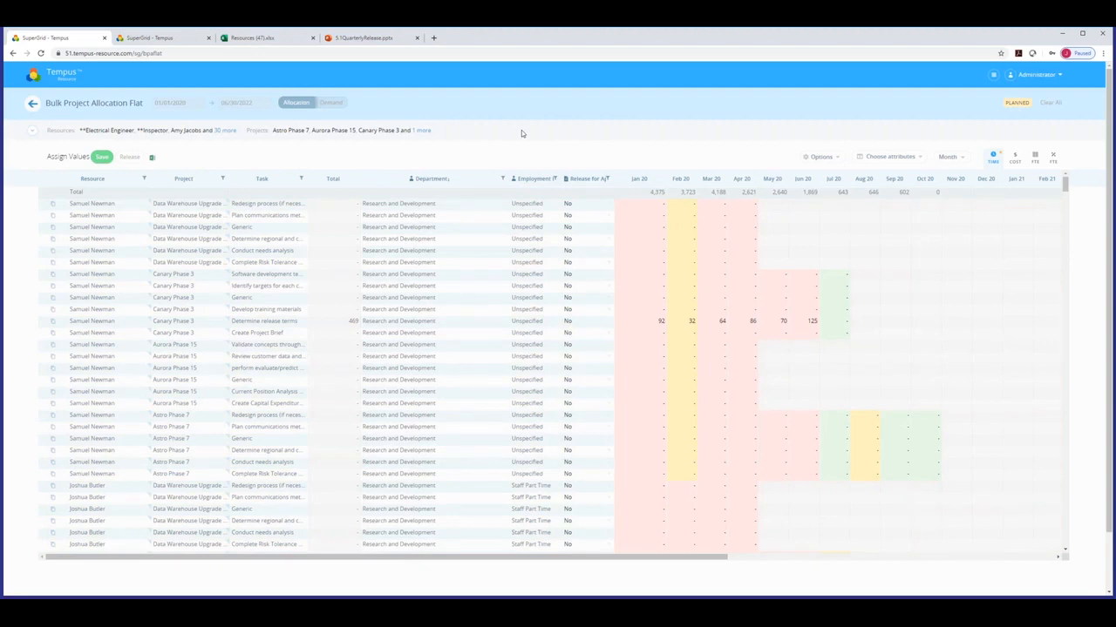
click(363, 38)
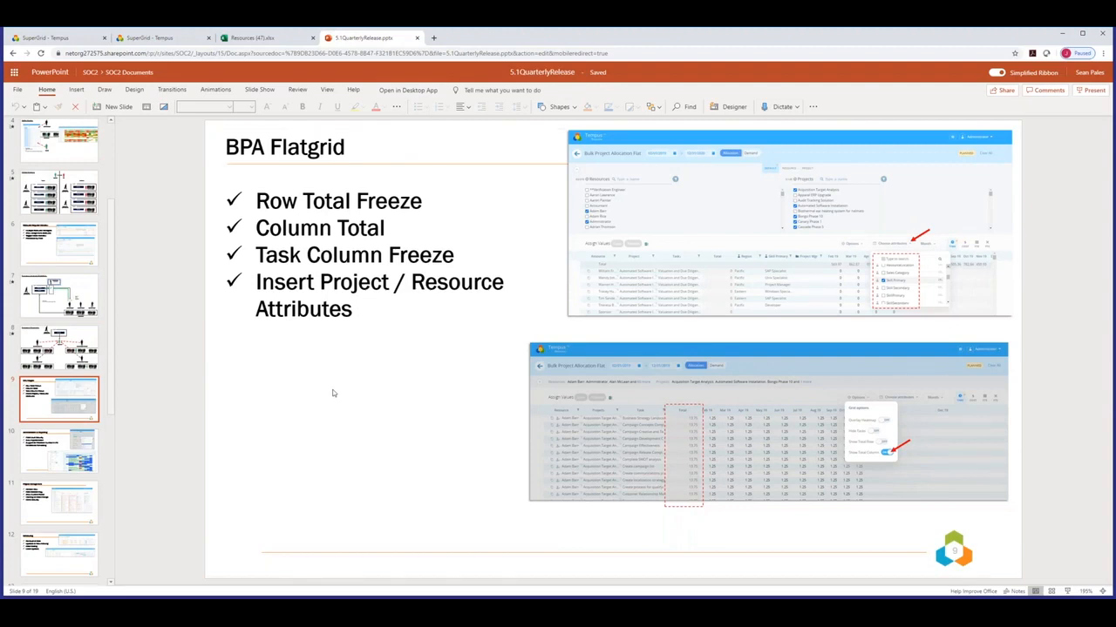
Scroll the deck from slide 9 to slide 10, Administration & Reporting.
scroll(332, 393, down, 1)
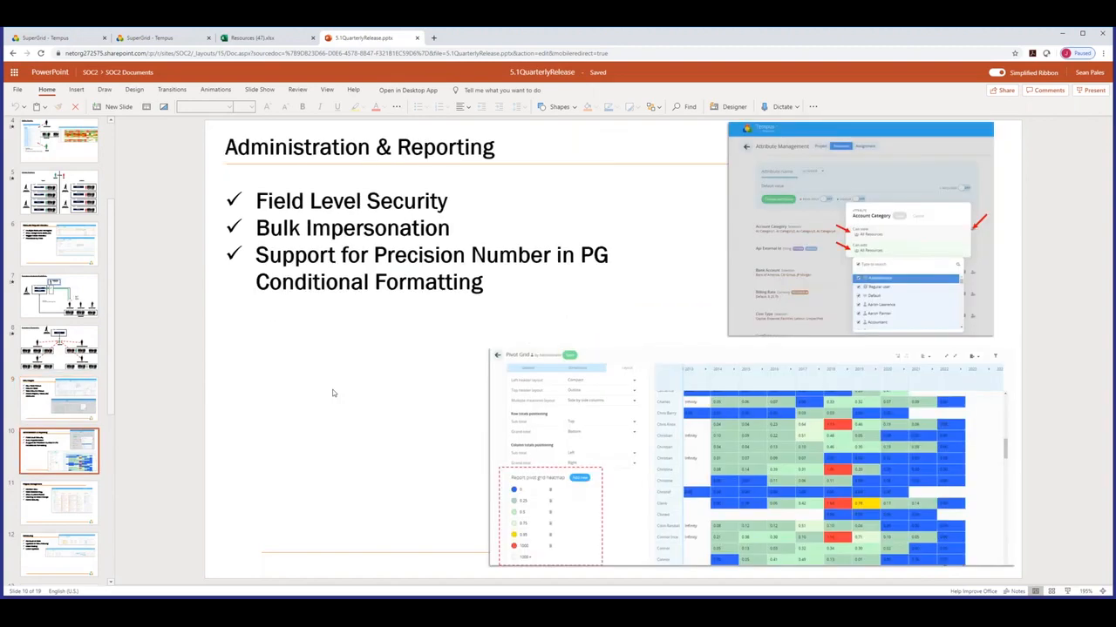
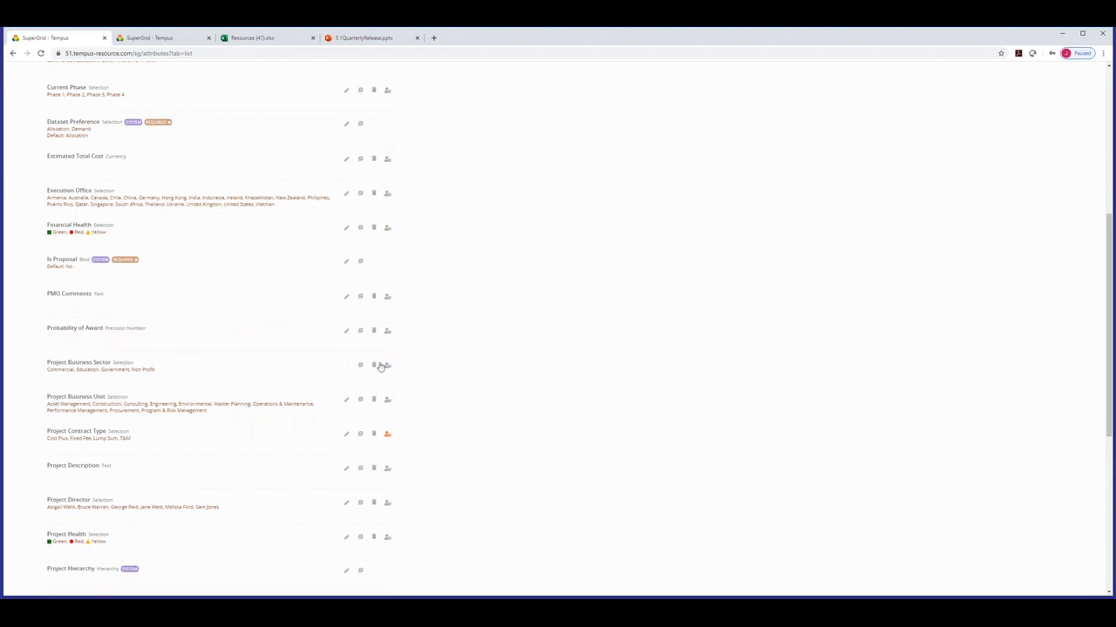
Restrict editing of Project Business Sector to Administrator and two specific resources, and save.
click(387, 367)
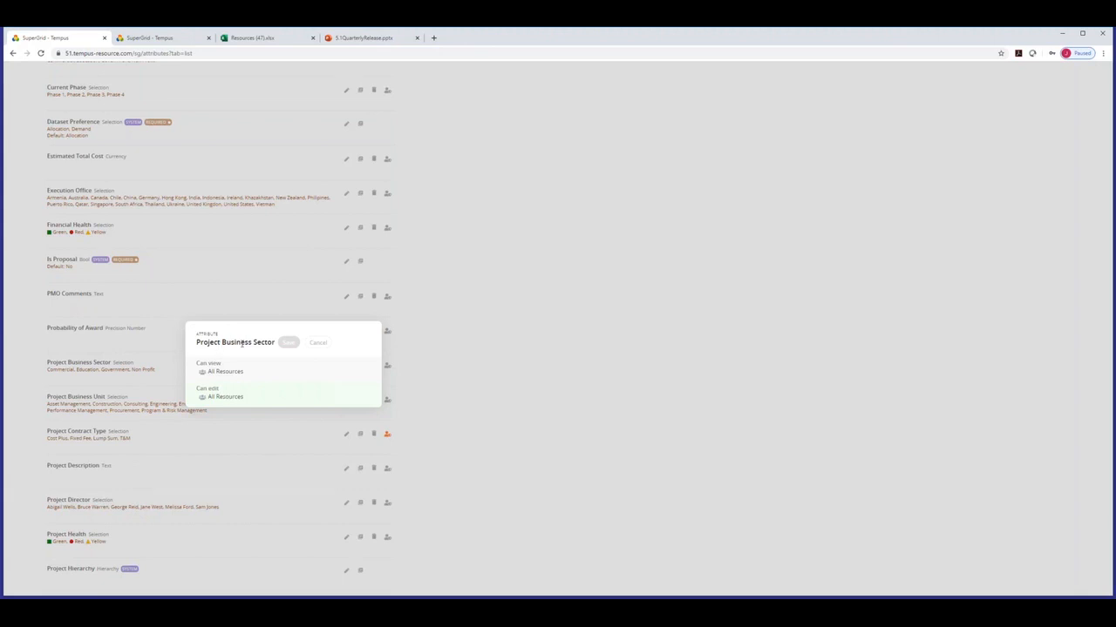
click(218, 397)
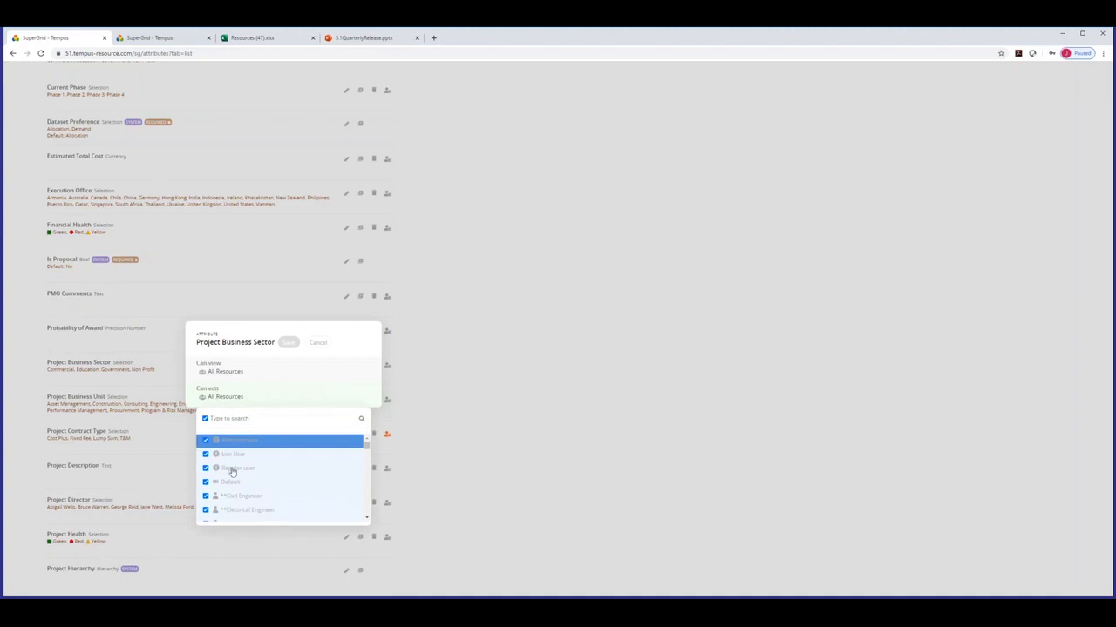
click(206, 420)
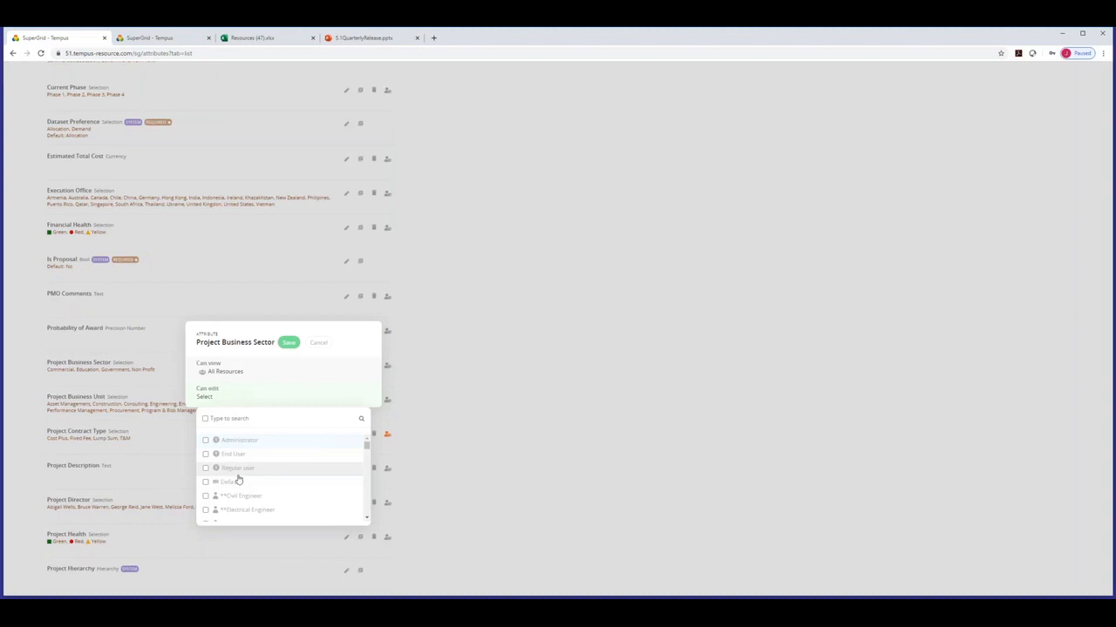
scroll(234, 477, down, 2)
scroll(238, 478, down, 5)
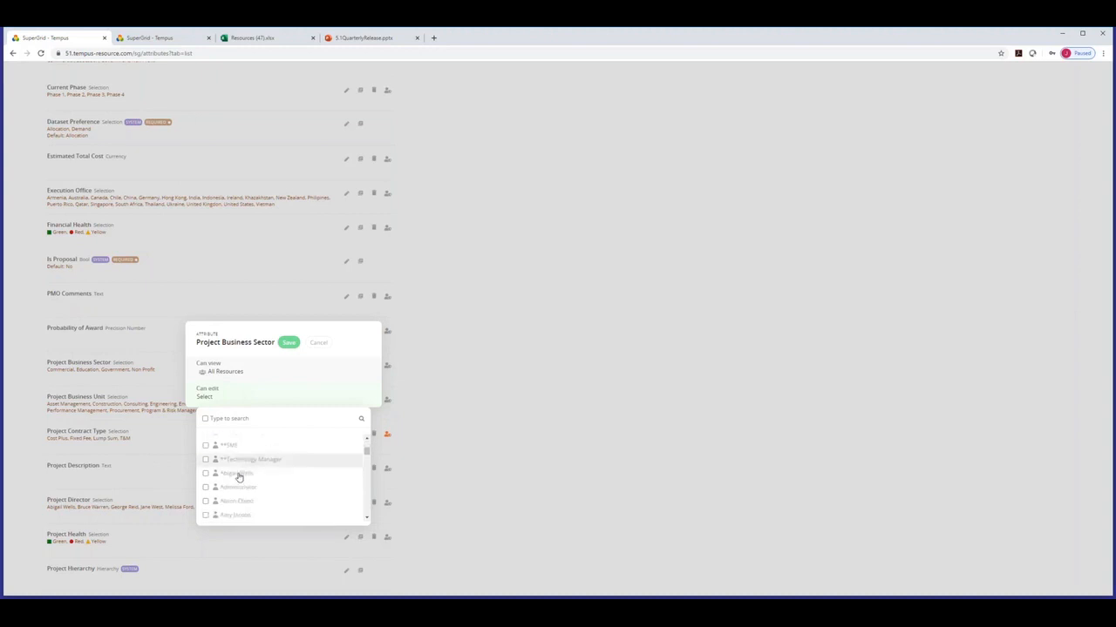
click(207, 486)
scroll(306, 460, down, 5)
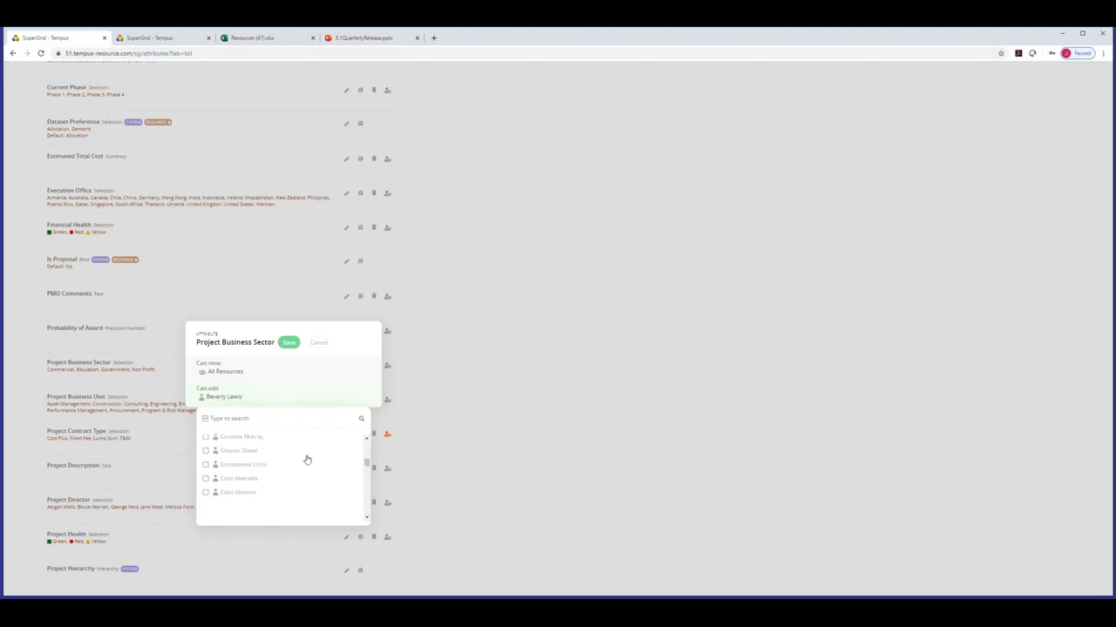
click(237, 484)
scroll(246, 476, up, 10)
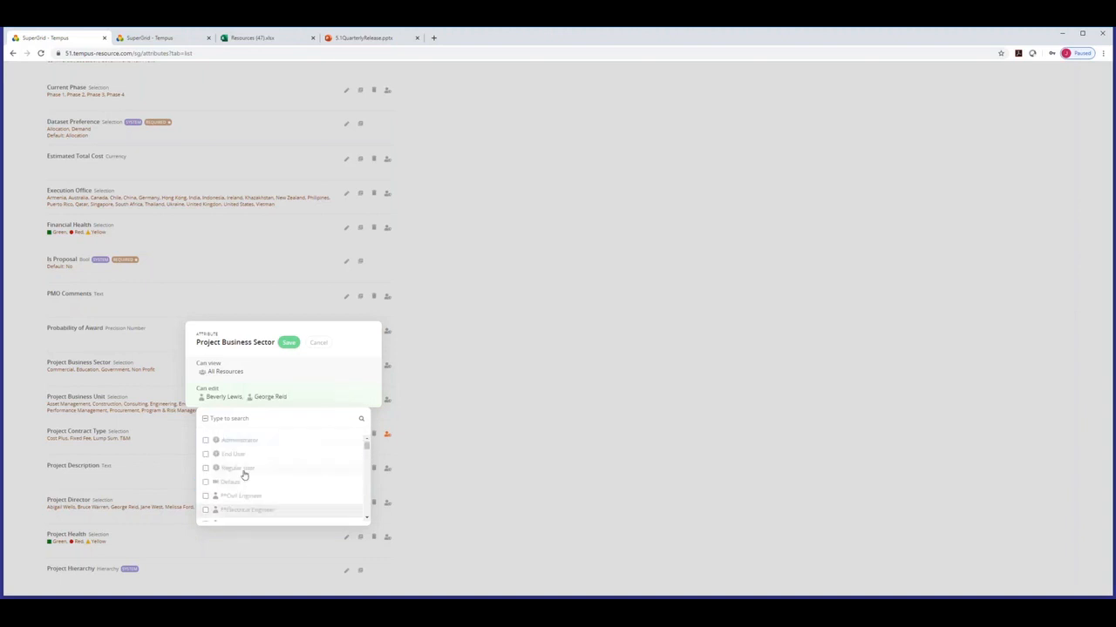
click(206, 443)
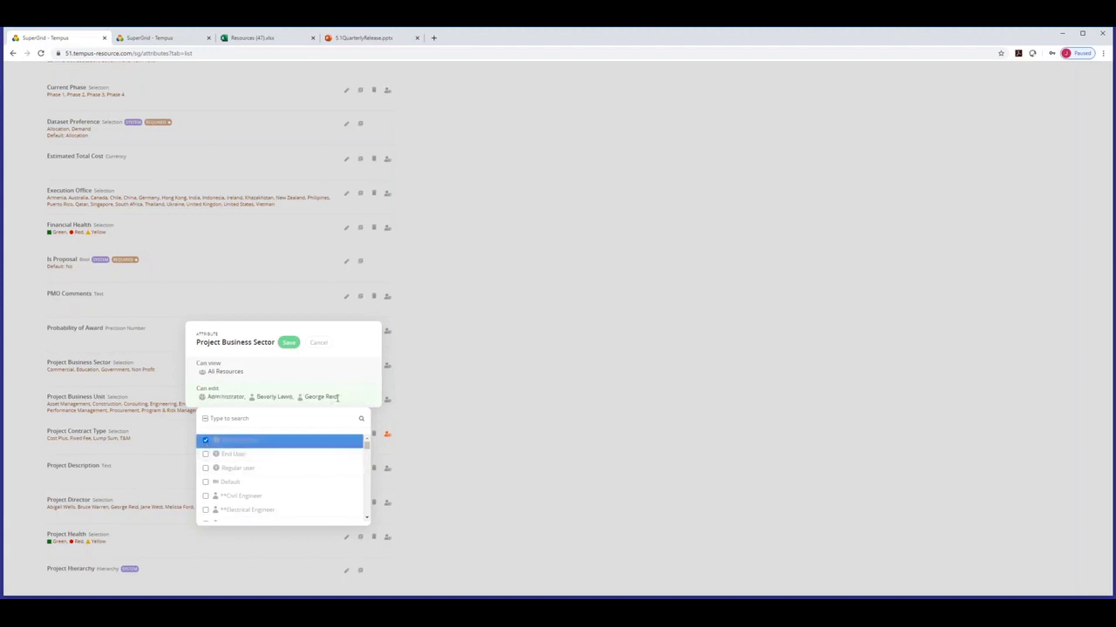
click(293, 345)
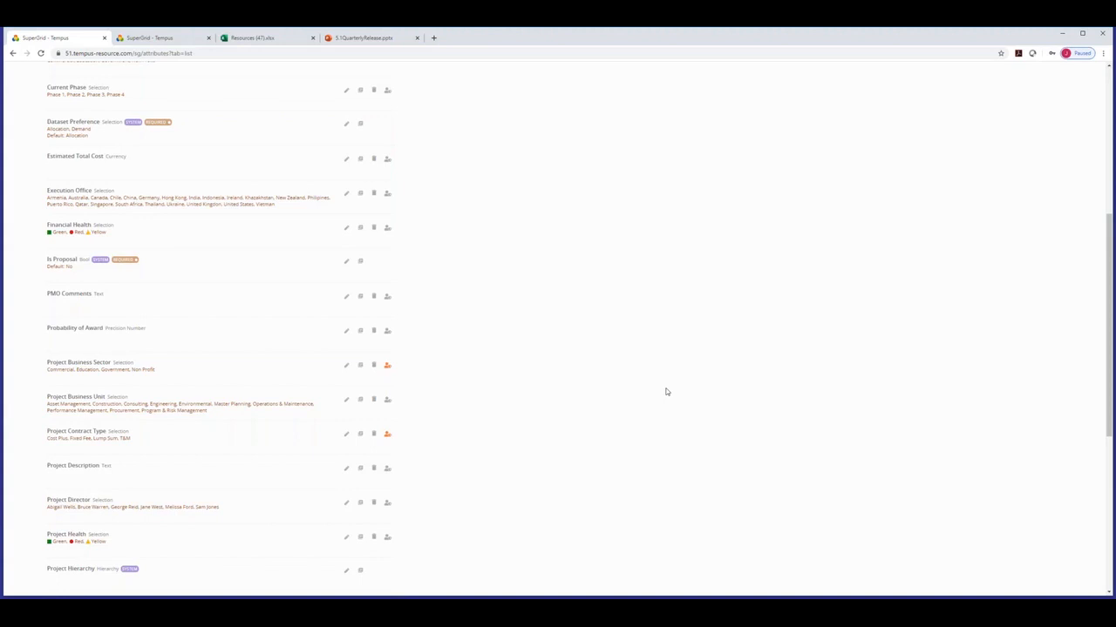
From the dashboard, go to Admin Settings > Impersonation Management and start a new impersonation.
scroll(604, 407, up, 5)
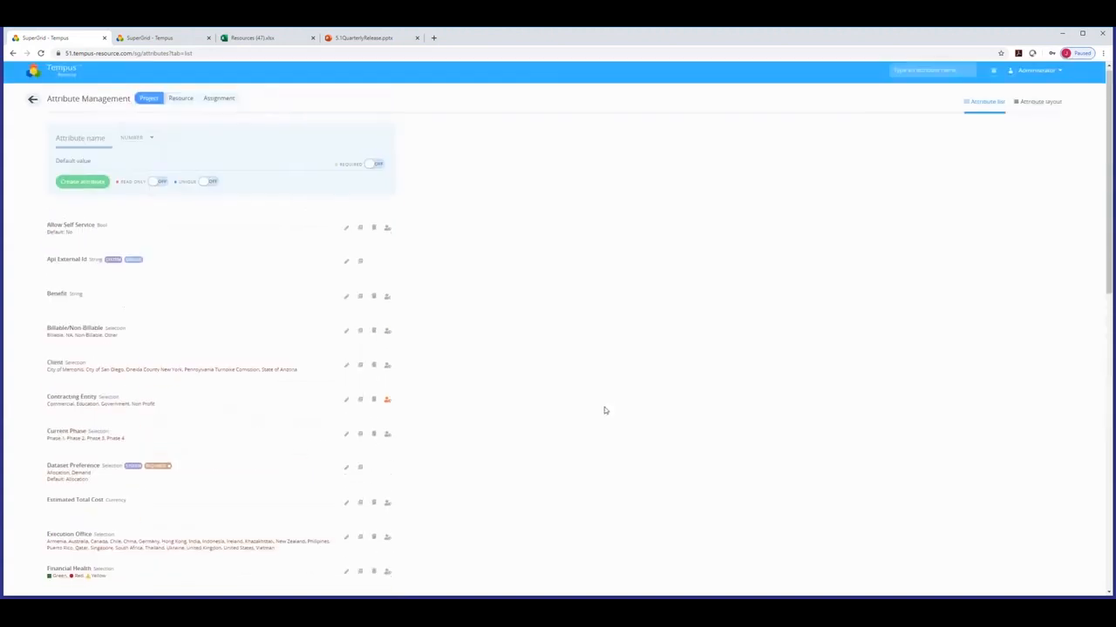
click(61, 77)
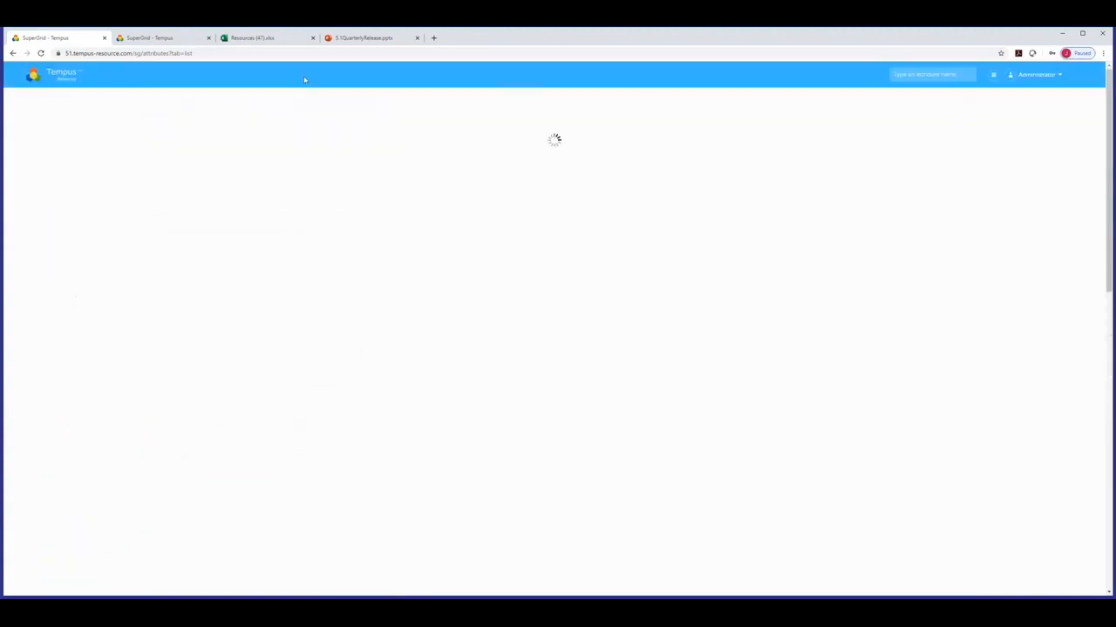
click(363, 37)
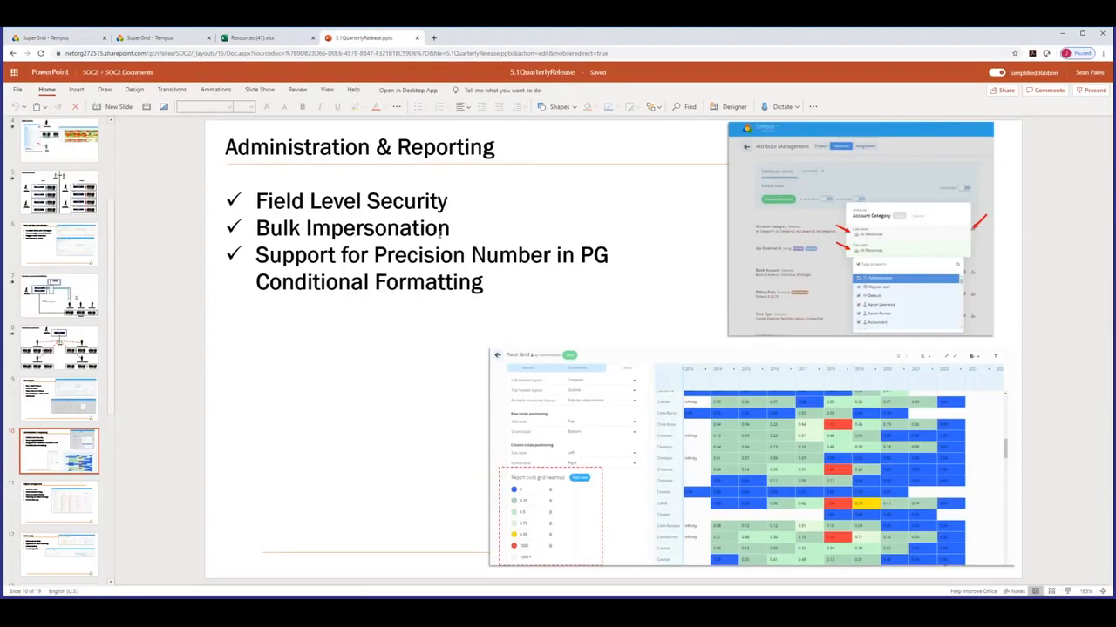
click(48, 37)
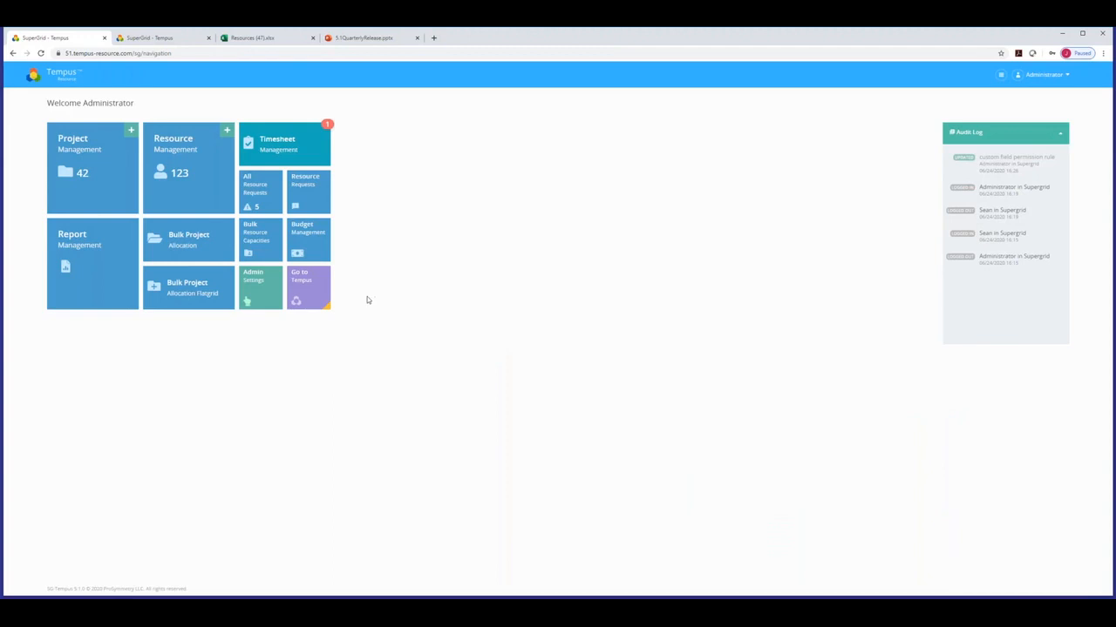
click(269, 296)
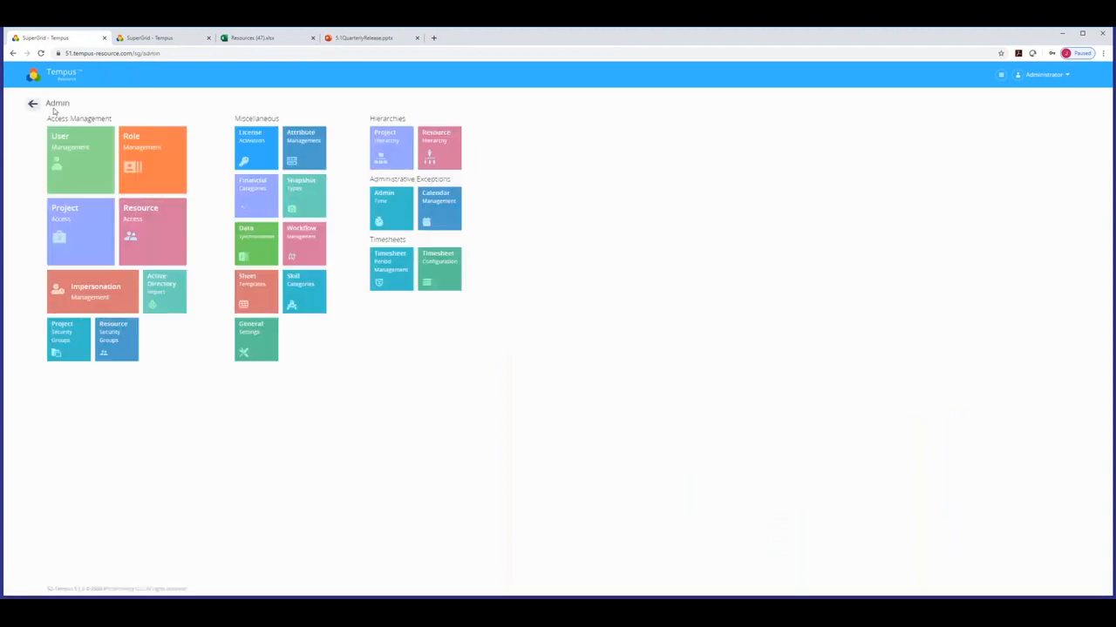
click(104, 300)
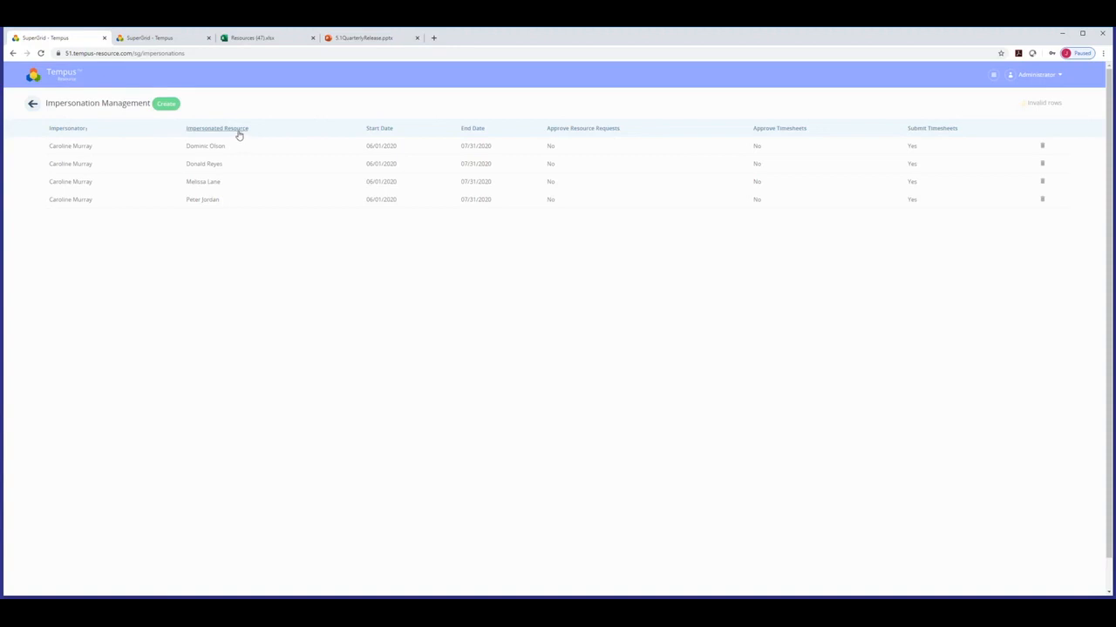
click(164, 103)
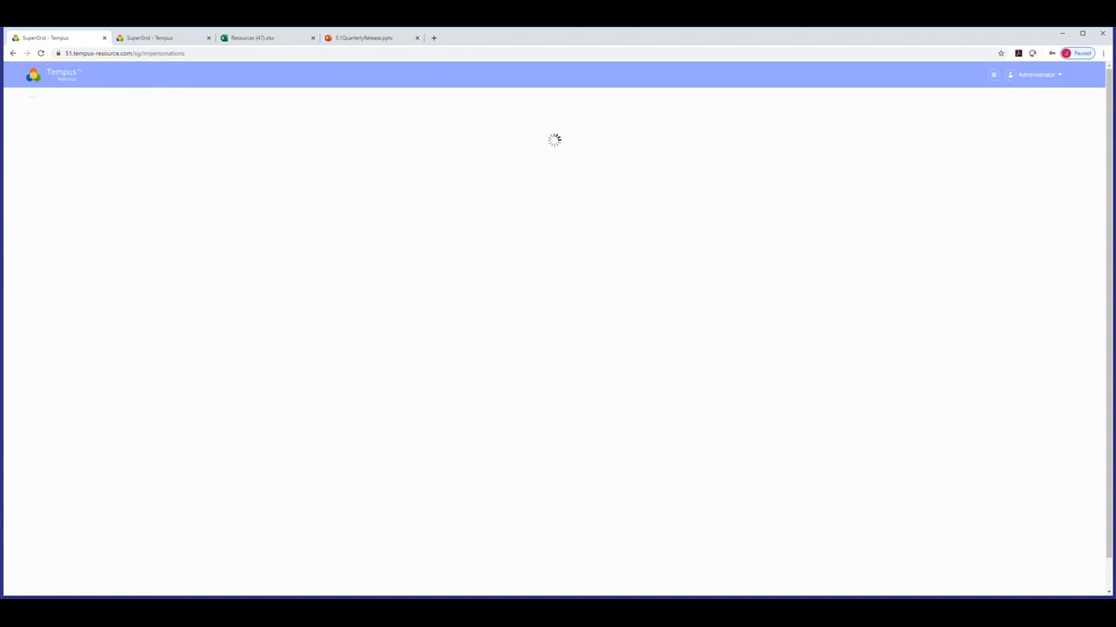
Choose a specific resource as the impersonator.
click(176, 128)
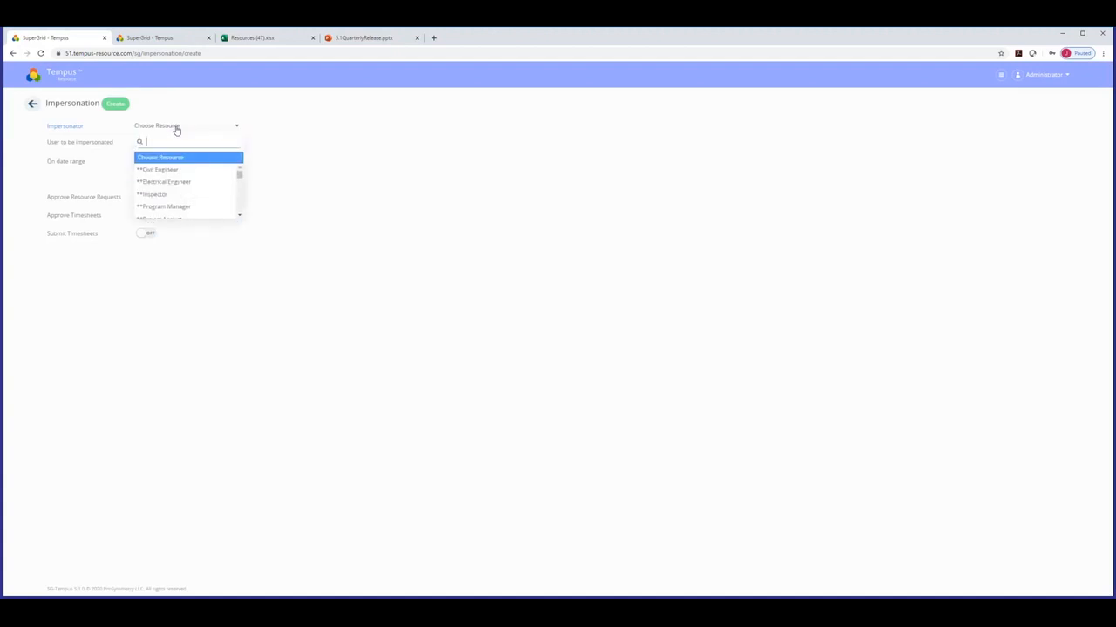
drag(239, 175, 239, 190)
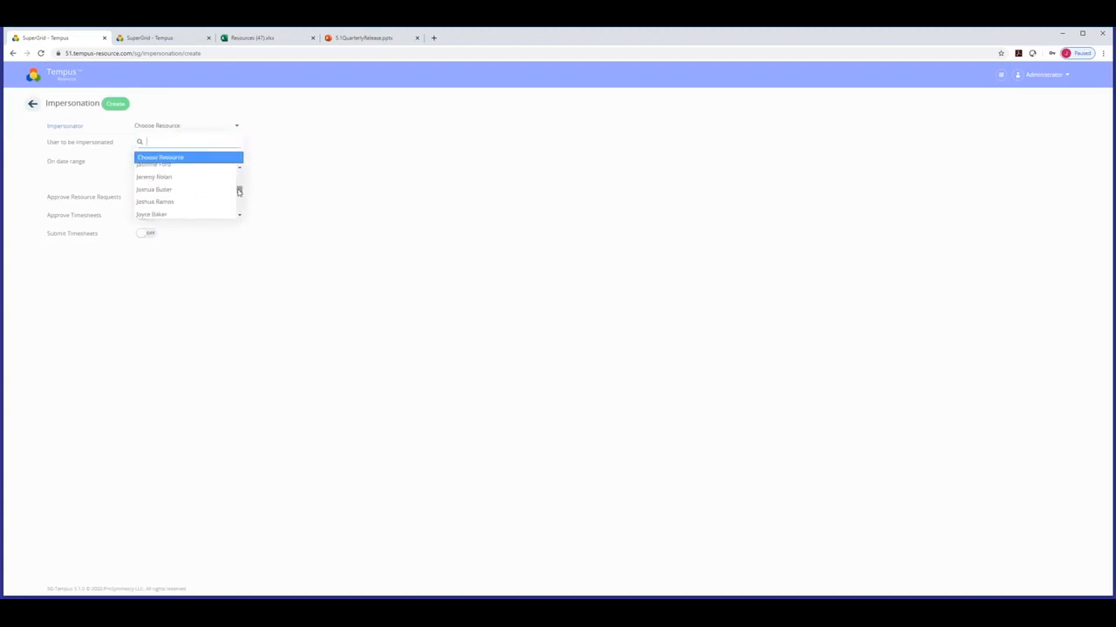
click(153, 214)
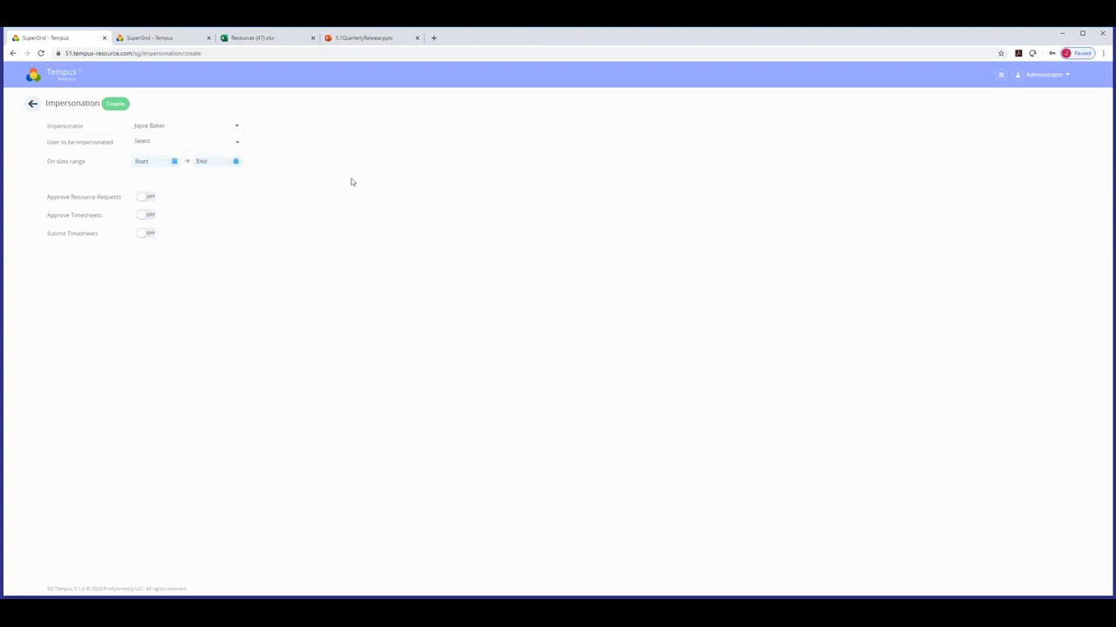
Select six resources as the users to be impersonated.
click(241, 147)
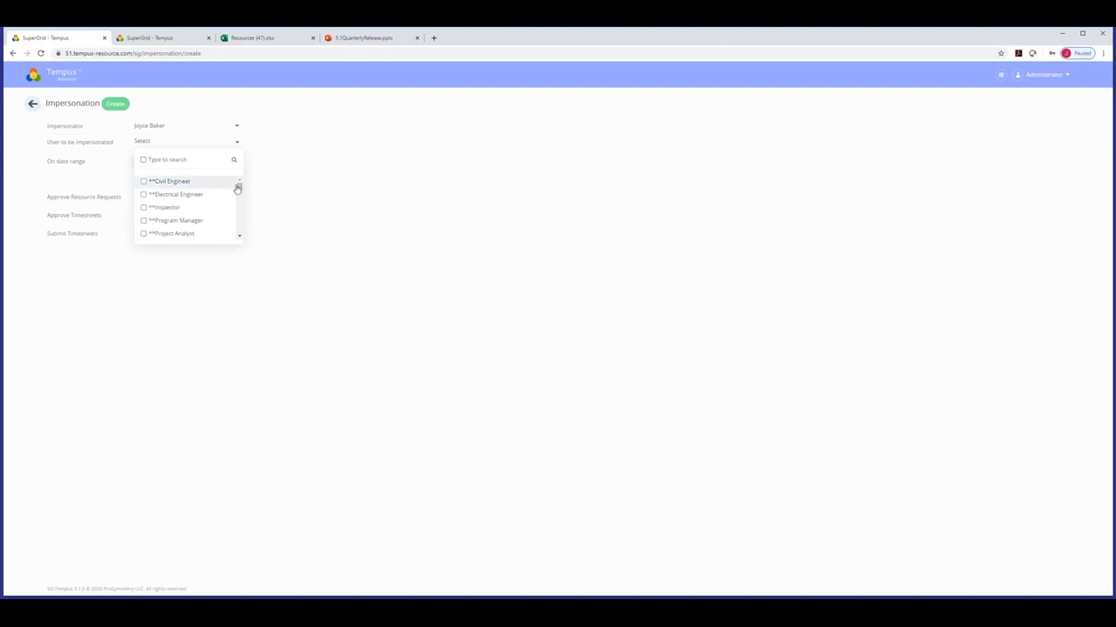
drag(241, 186, 241, 190)
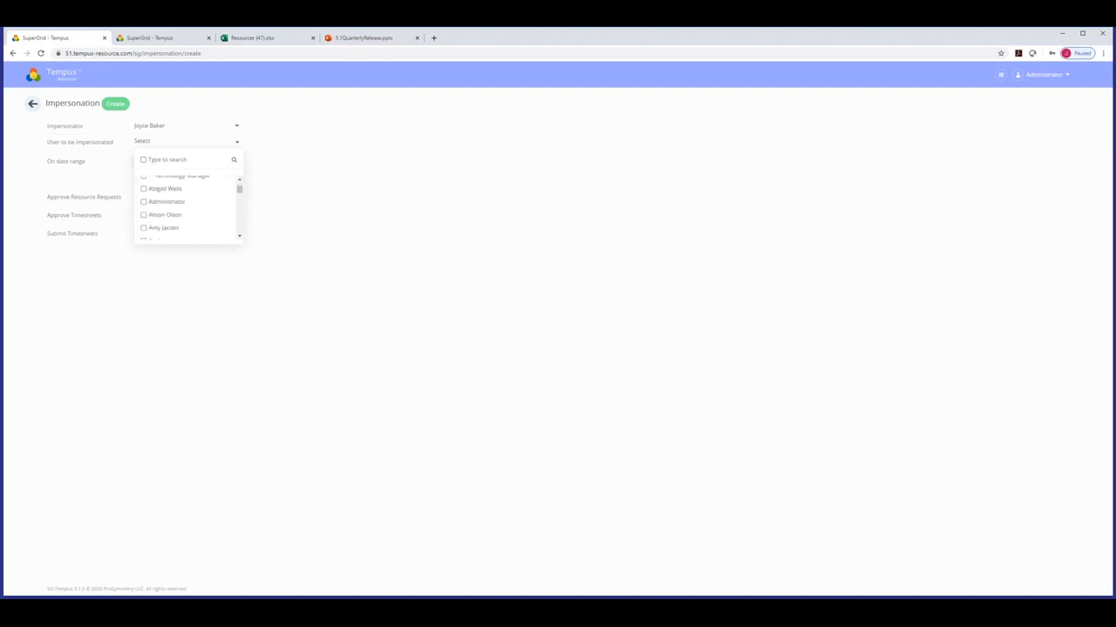
click(149, 214)
click(150, 228)
scroll(166, 222, down, 3)
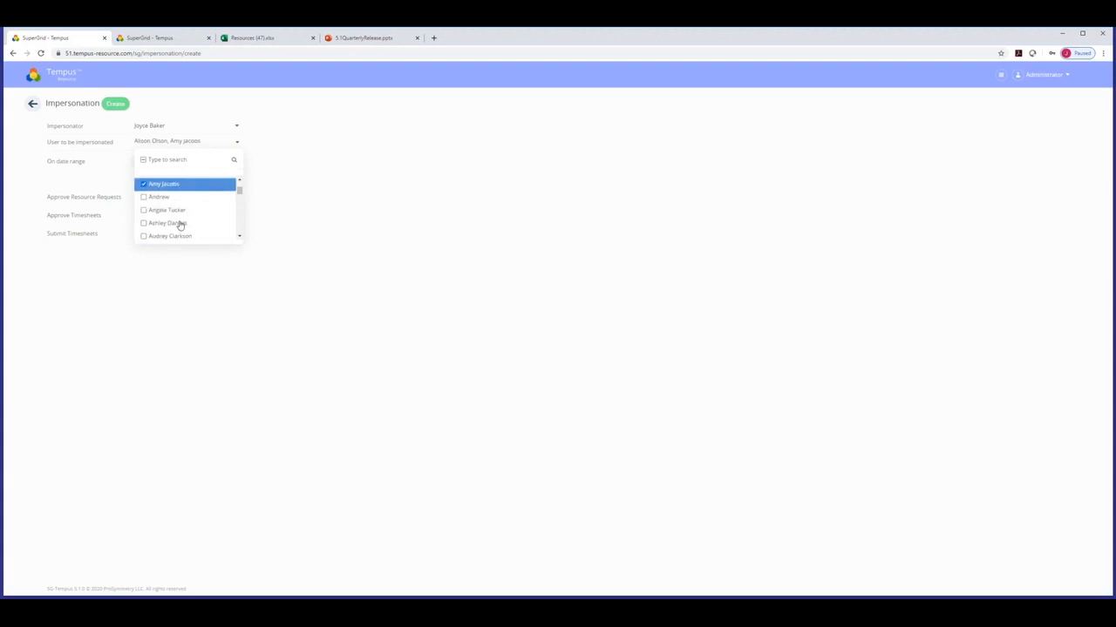
click(145, 207)
click(144, 220)
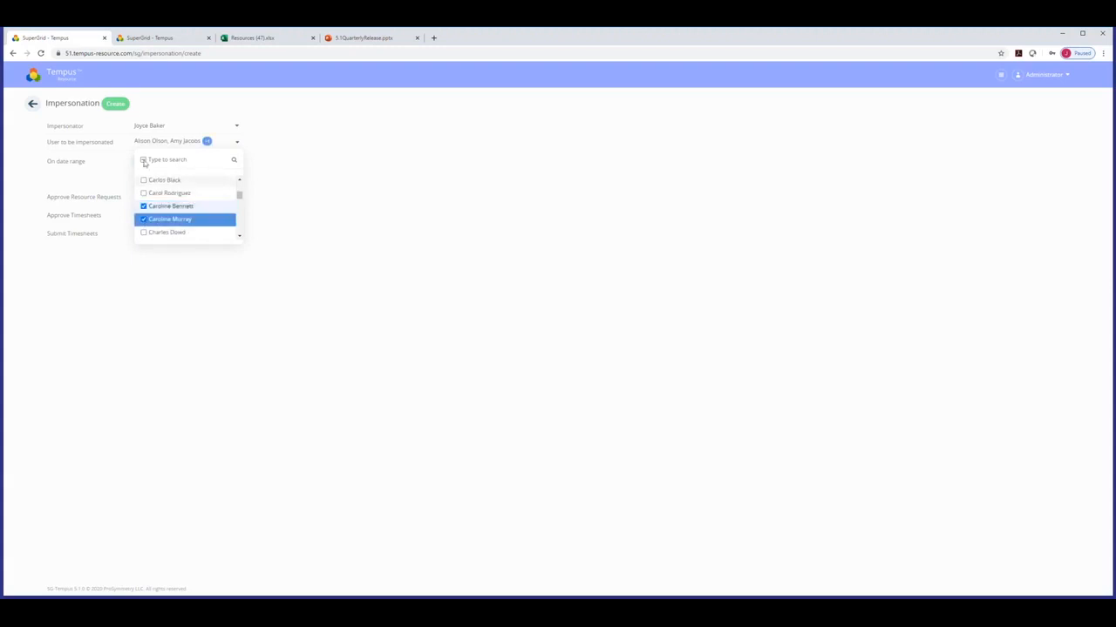
scroll(157, 216, down, 3)
click(144, 211)
click(145, 224)
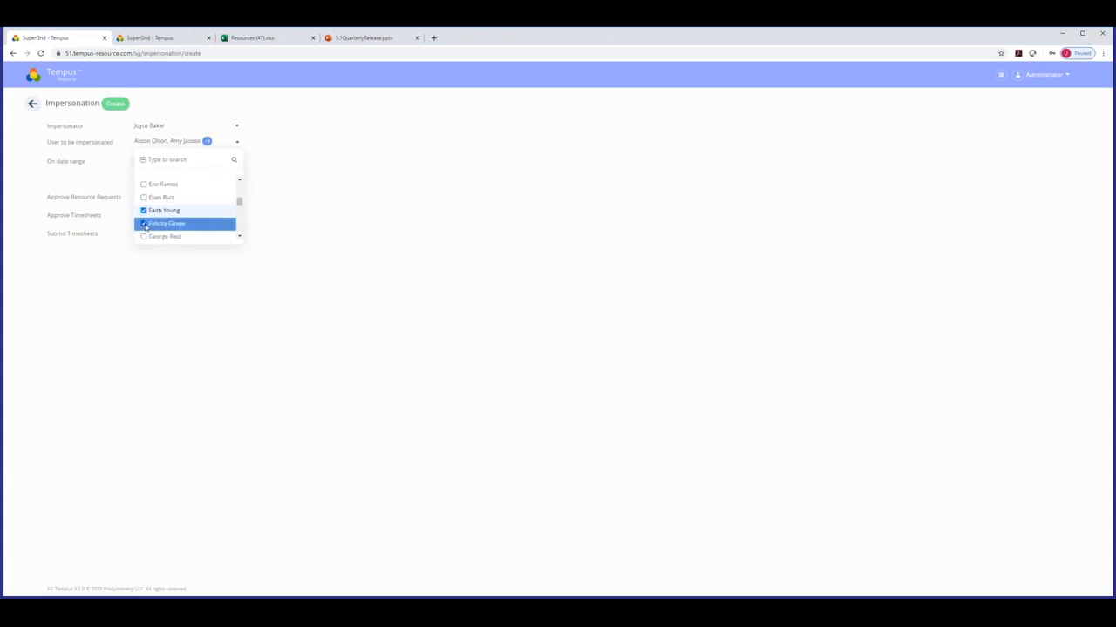
click(301, 232)
Set the impersonation period from 06/01/2020 to 12/31/2020.
click(148, 161)
click(155, 199)
click(238, 175)
click(278, 230)
click(260, 265)
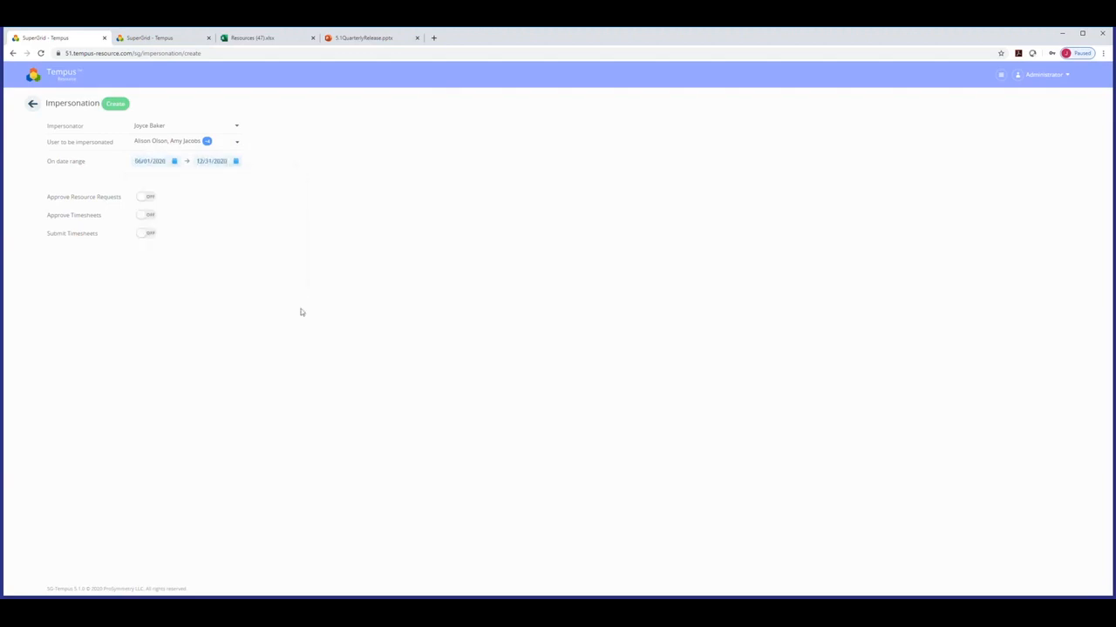
Enable Approve and Submit Timesheets, create the impersonations, and return home.
click(148, 216)
click(146, 237)
click(119, 104)
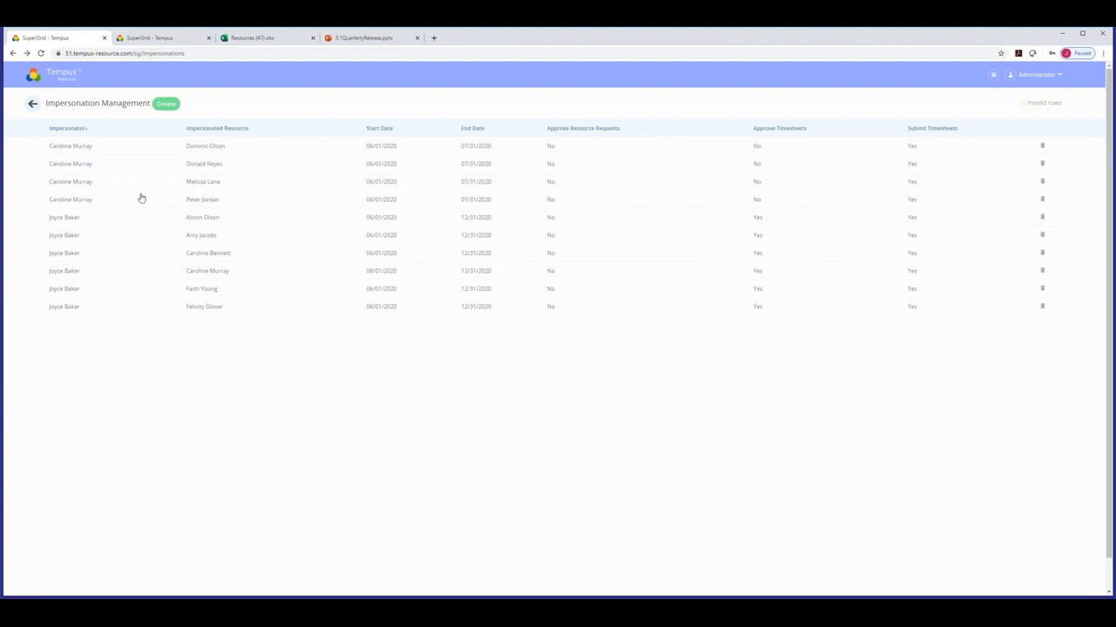
click(69, 76)
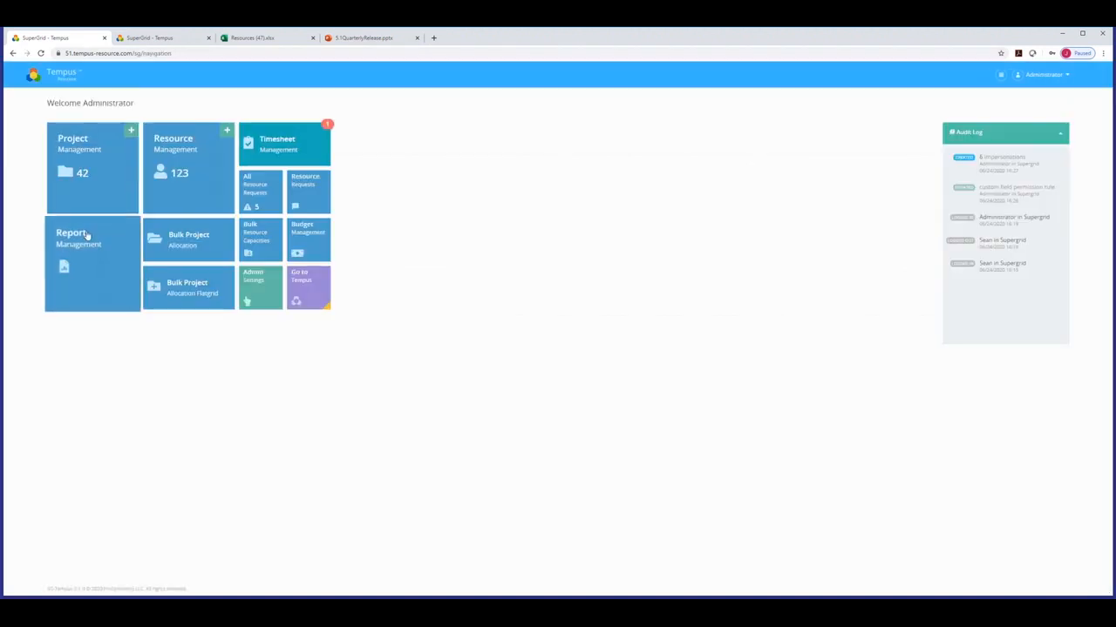
Open the Resource Heatmap by Title report from Report Management and expand 2020 into months.
click(76, 240)
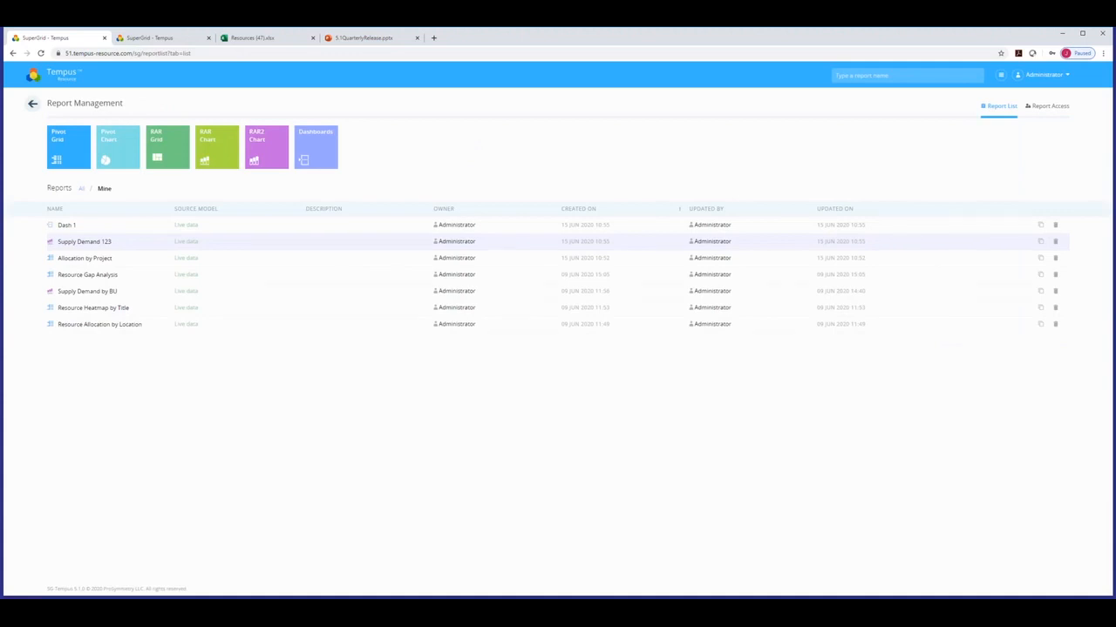
click(110, 310)
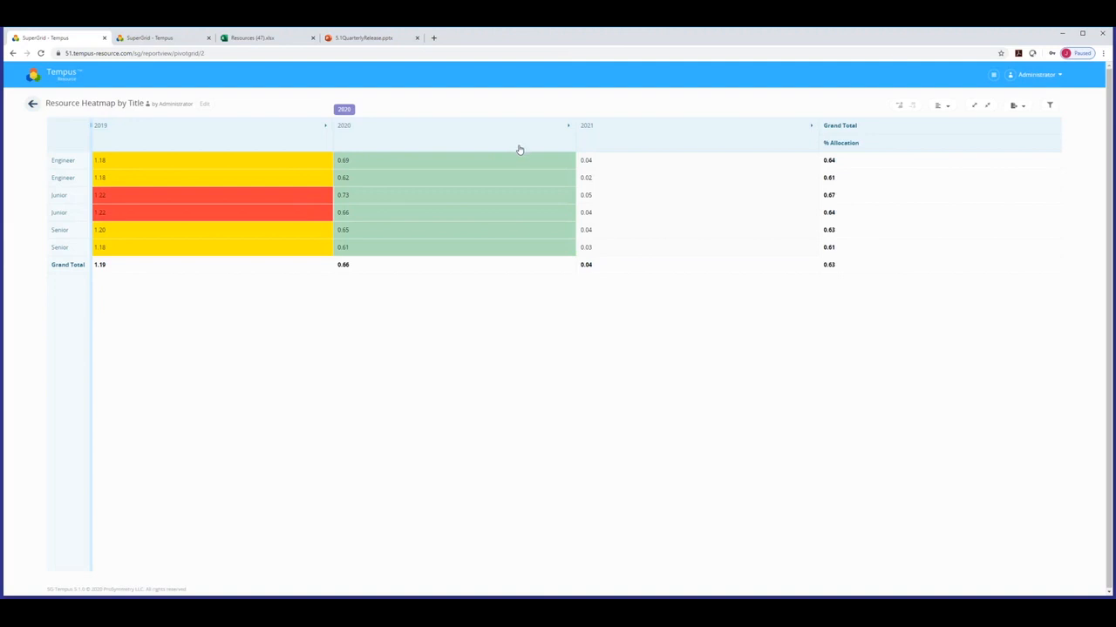
click(384, 142)
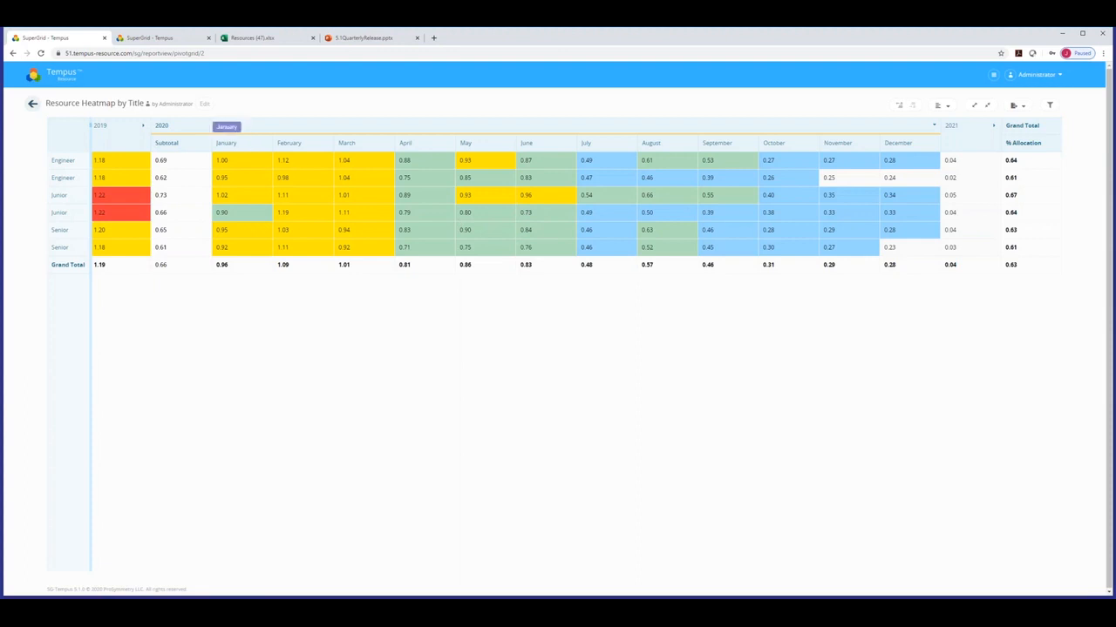
Review the report's Layout settings and heatmap colour thresholds, then return to the home page.
click(204, 105)
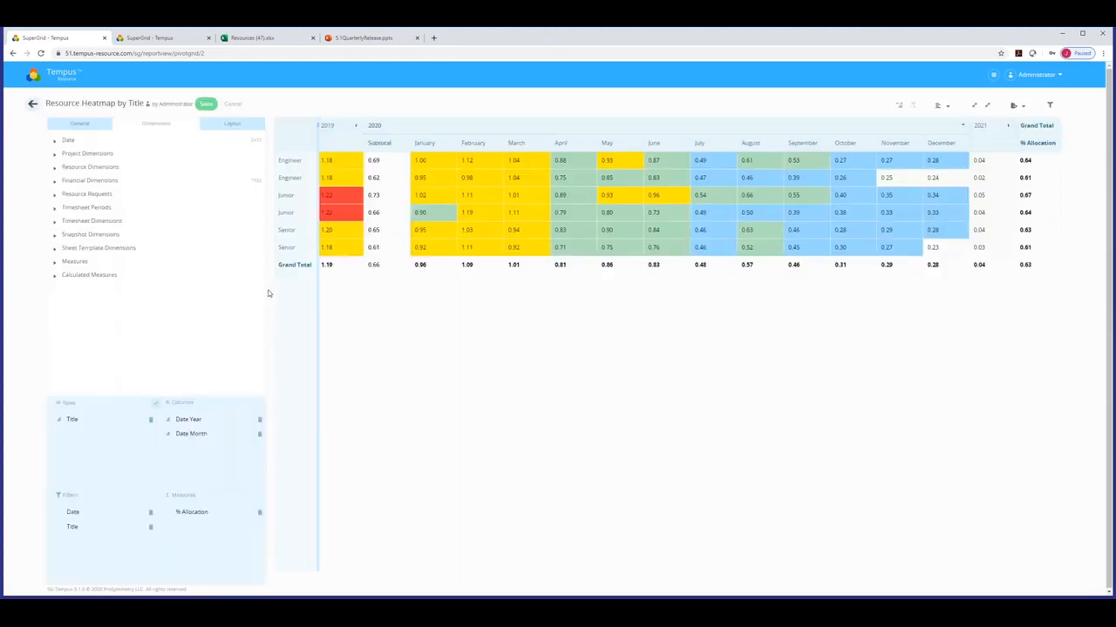
click(232, 124)
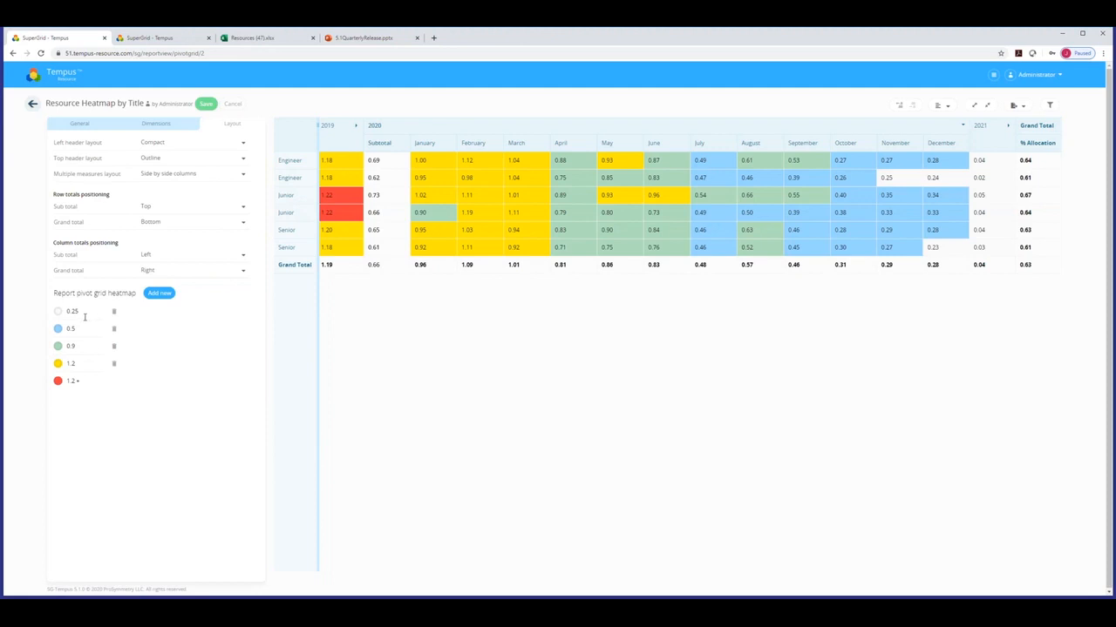
click(65, 74)
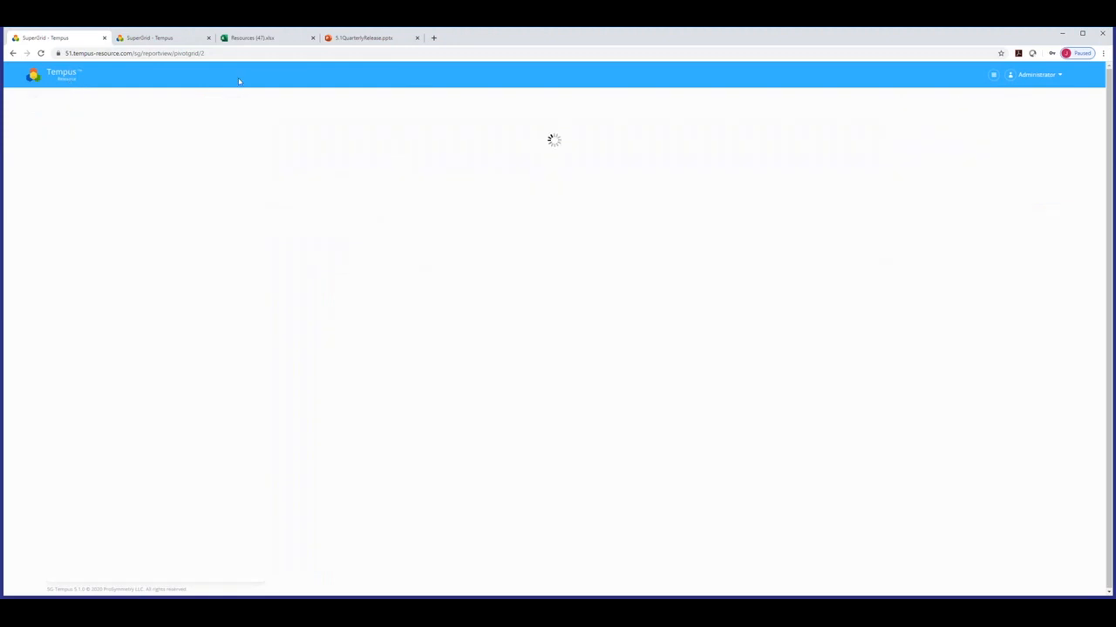
Return to the 5.1QuarterlyRelease deck and scroll down toward slide 11, Project Management.
click(342, 32)
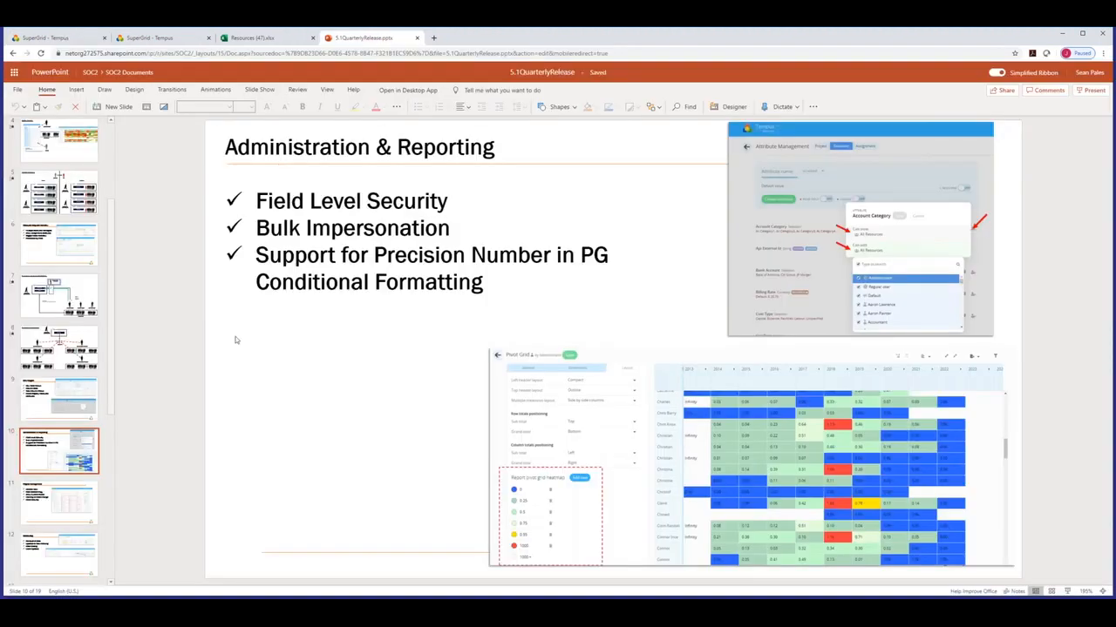
scroll(236, 340, down, 1)
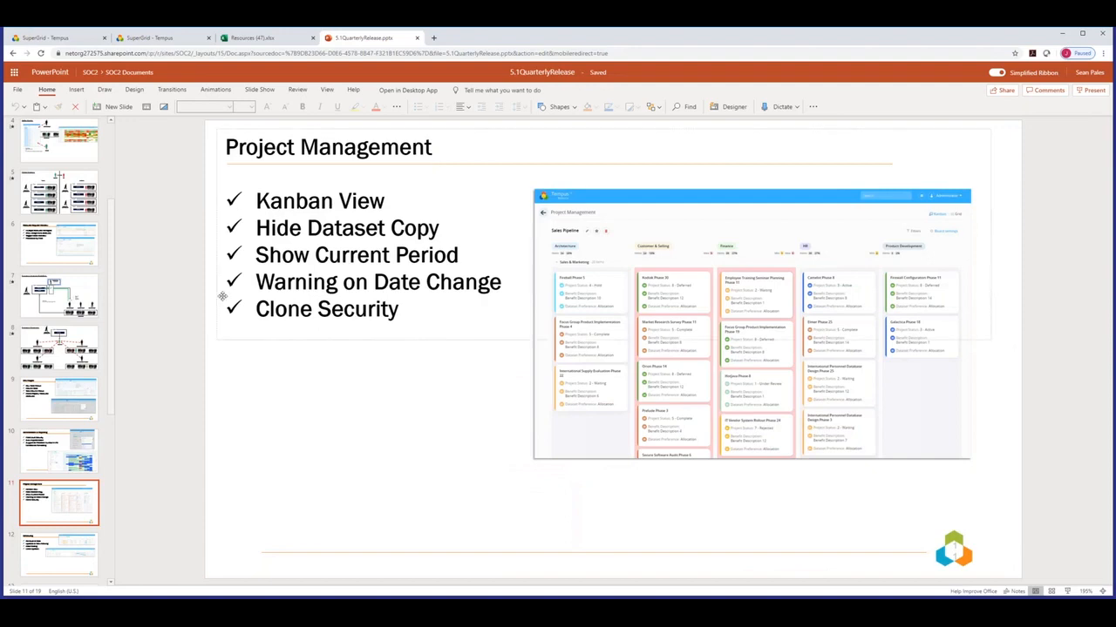
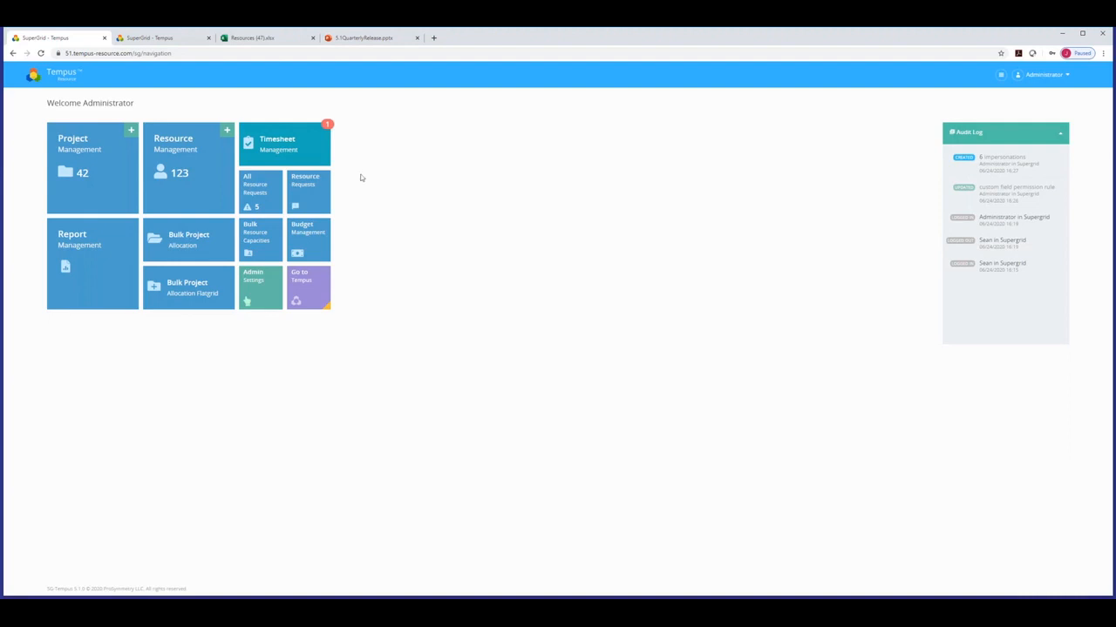
Open Project Management and sort by Start Date, newest first, putting RR Workflow Demo 5.1 Test on top.
click(96, 174)
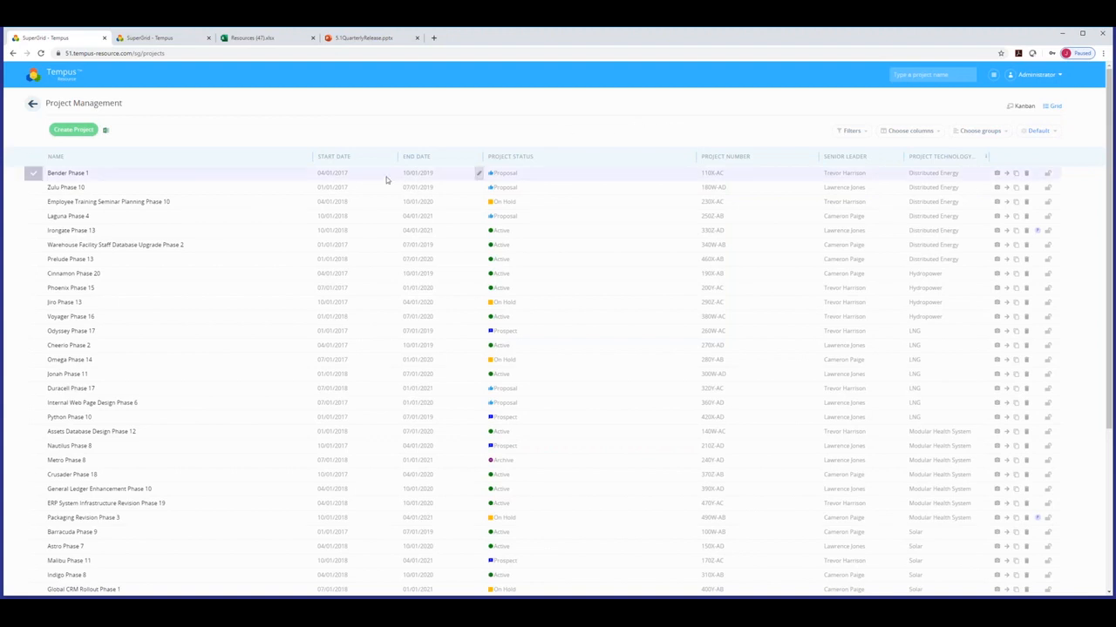
click(345, 157)
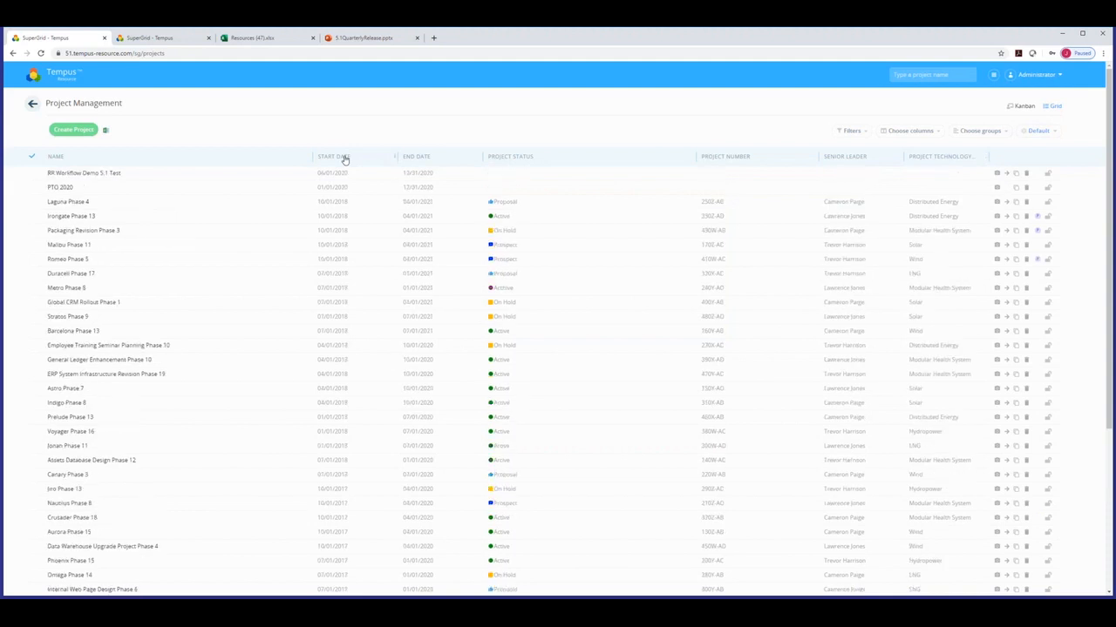
click(393, 189)
click(412, 203)
click(413, 203)
click(413, 203)
click(412, 203)
click(412, 203)
click(412, 203)
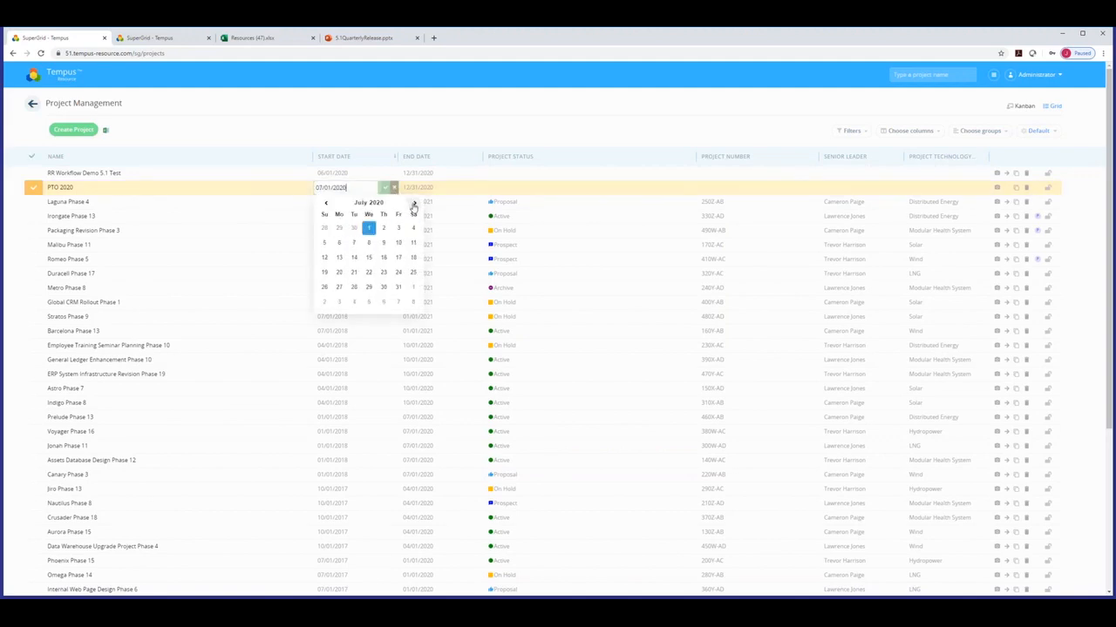
click(369, 228)
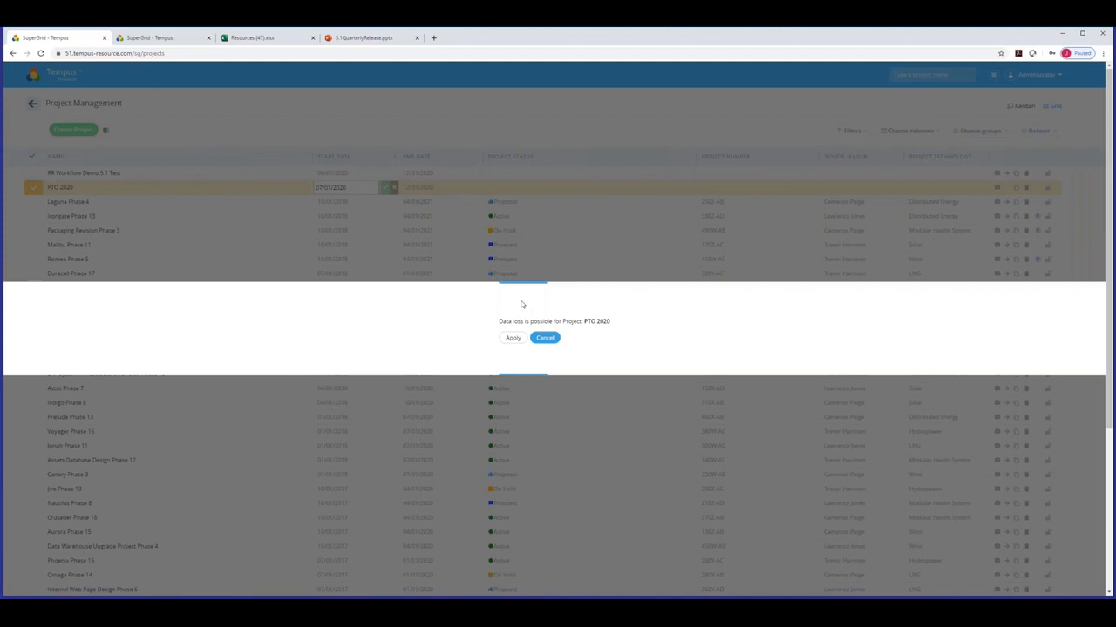
click(544, 338)
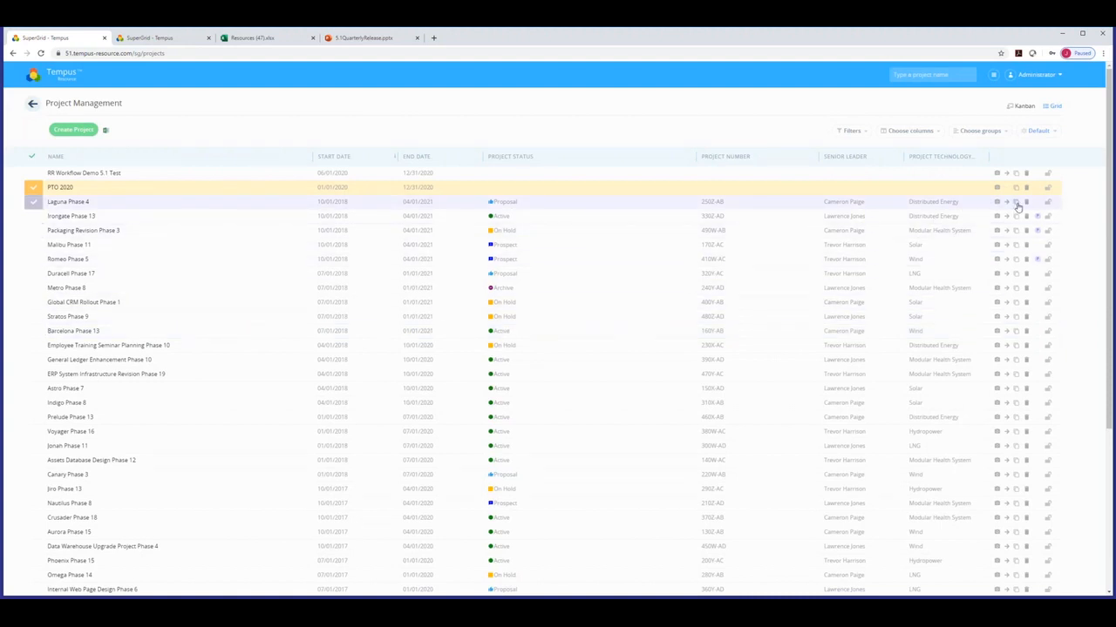
Start cloning Laguna Phase 4, cancel it, and switch the projects to the Kanban Status Board.
click(1016, 203)
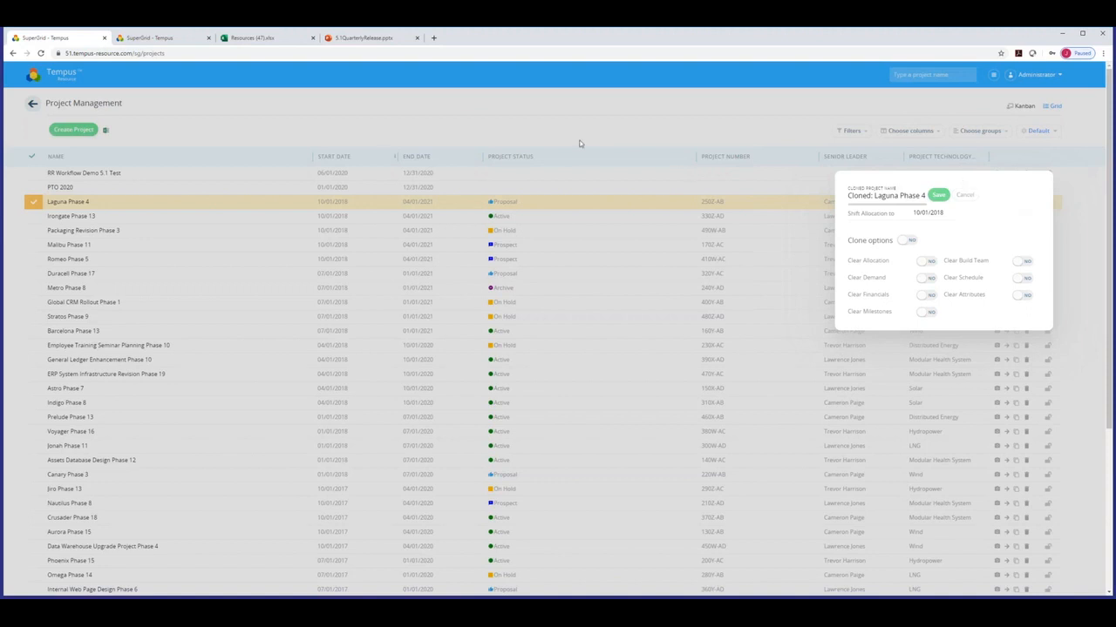
click(608, 135)
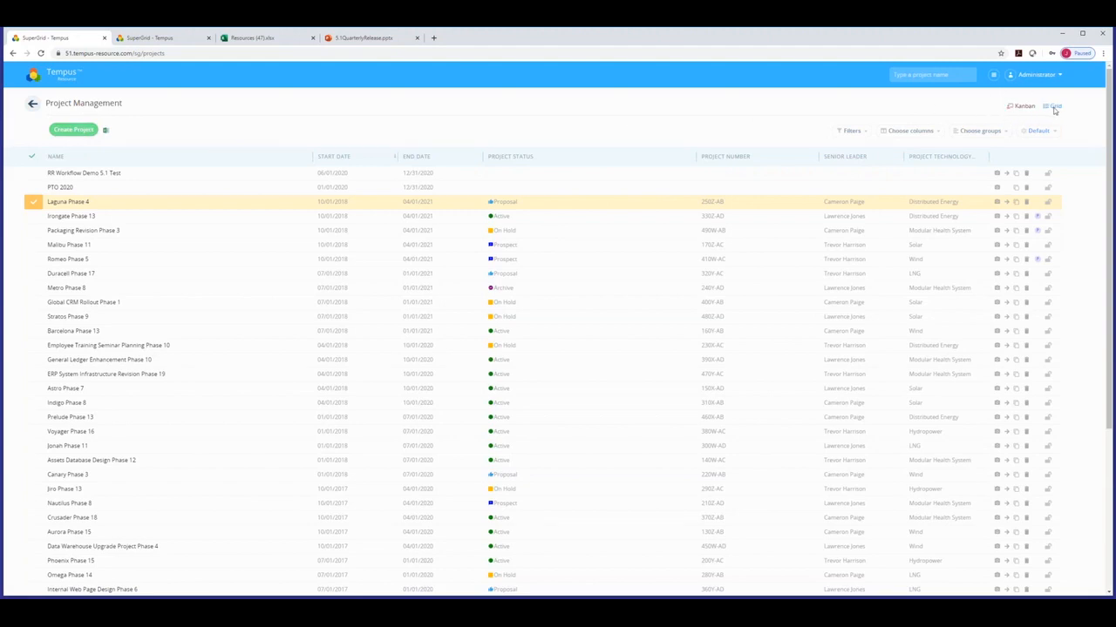
click(1021, 107)
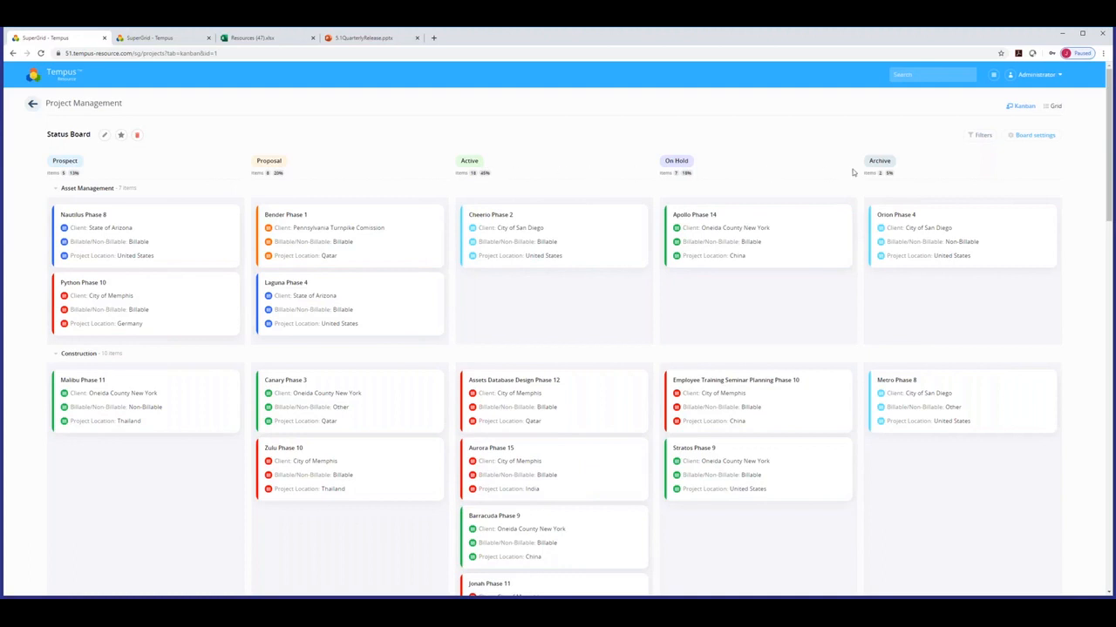
Collapse and re-expand the Asset Management and Construction swimlanes.
click(54, 188)
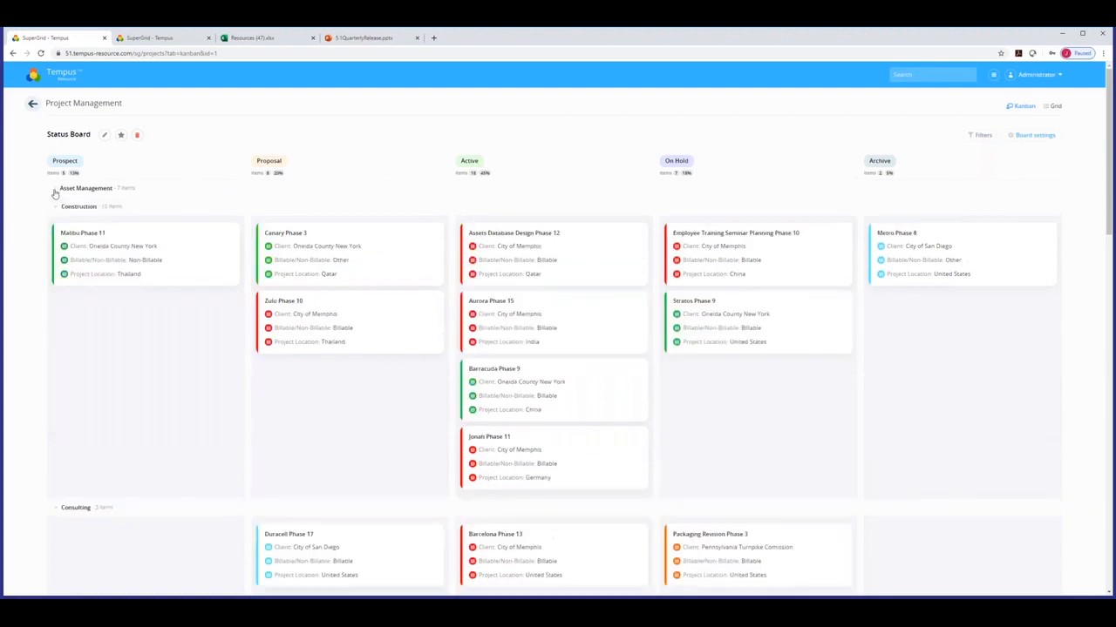
click(55, 206)
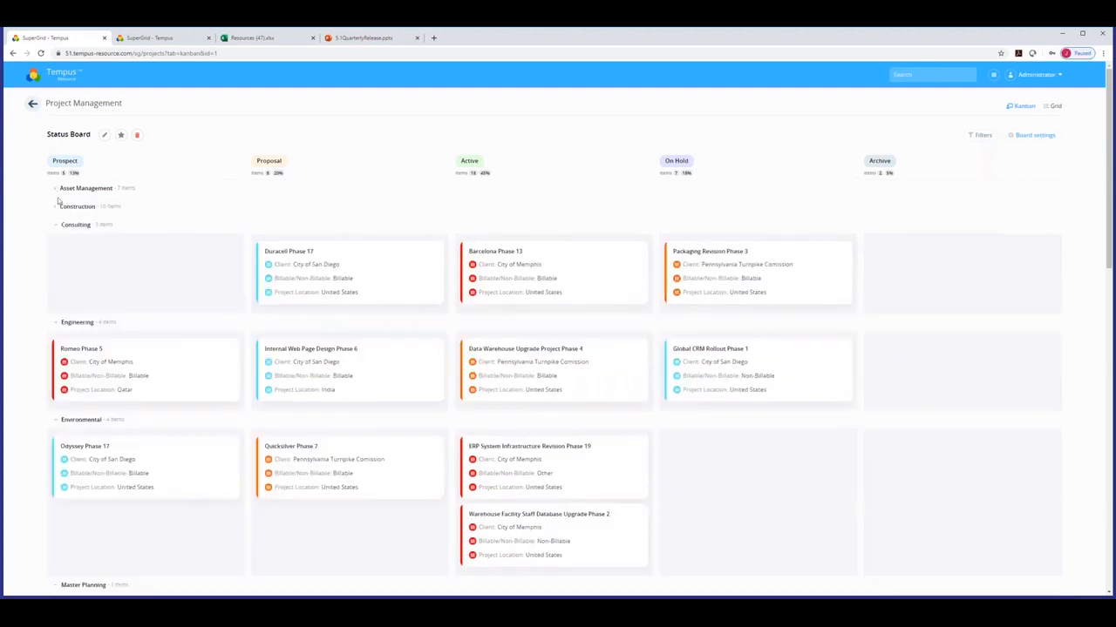
click(55, 207)
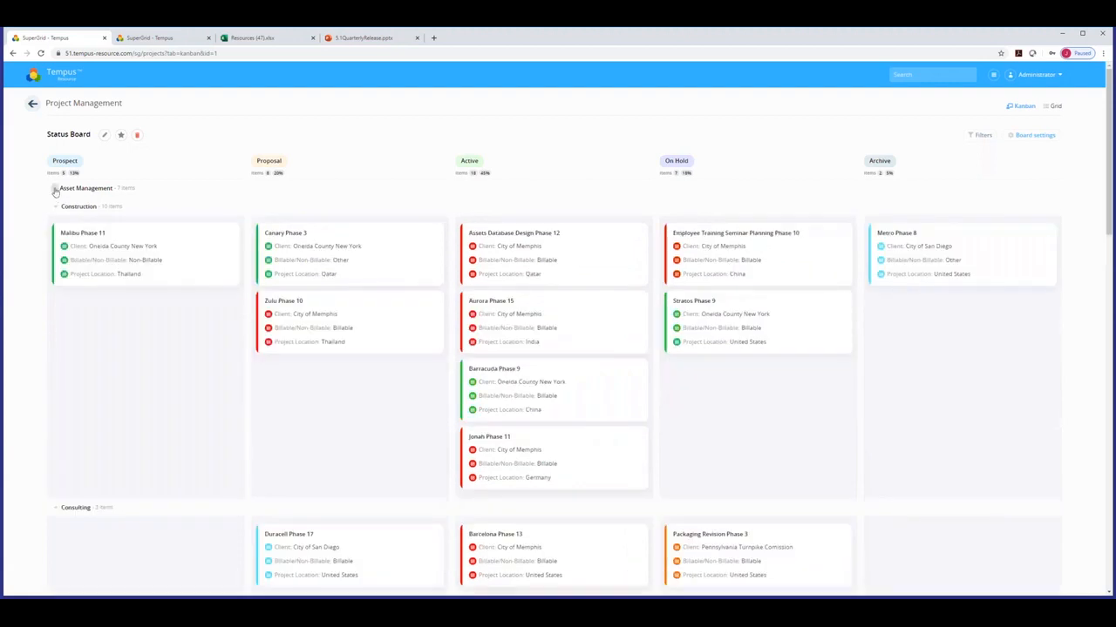
click(54, 189)
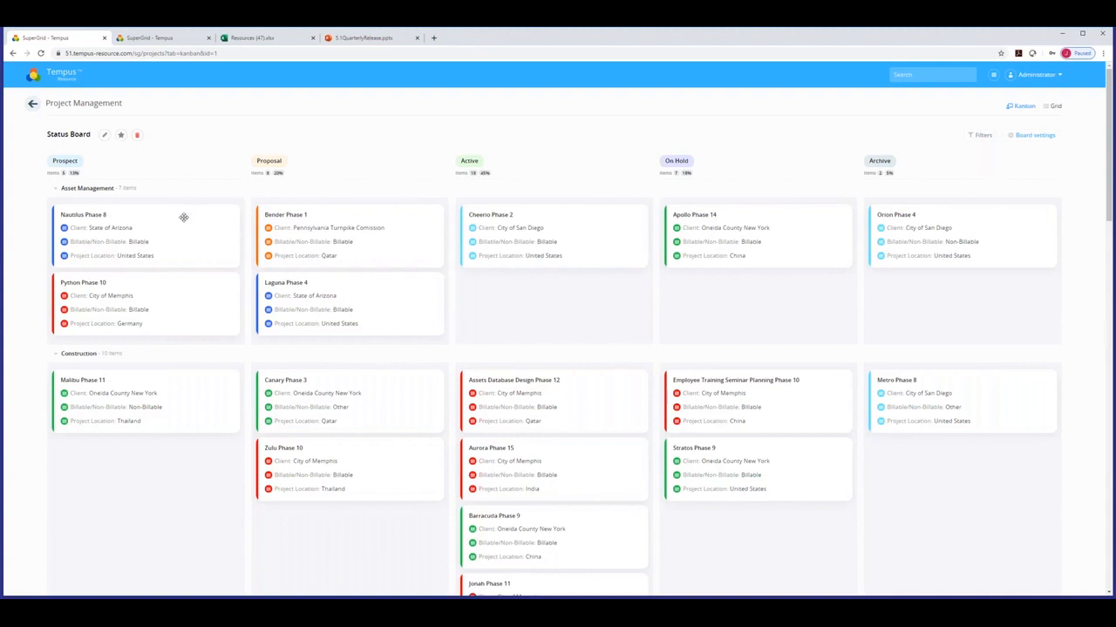
Move the Zulu Phase 10 card from Proposal into Prospect and bring up the board list.
drag(350, 289, 669, 271)
drag(326, 461, 61, 443)
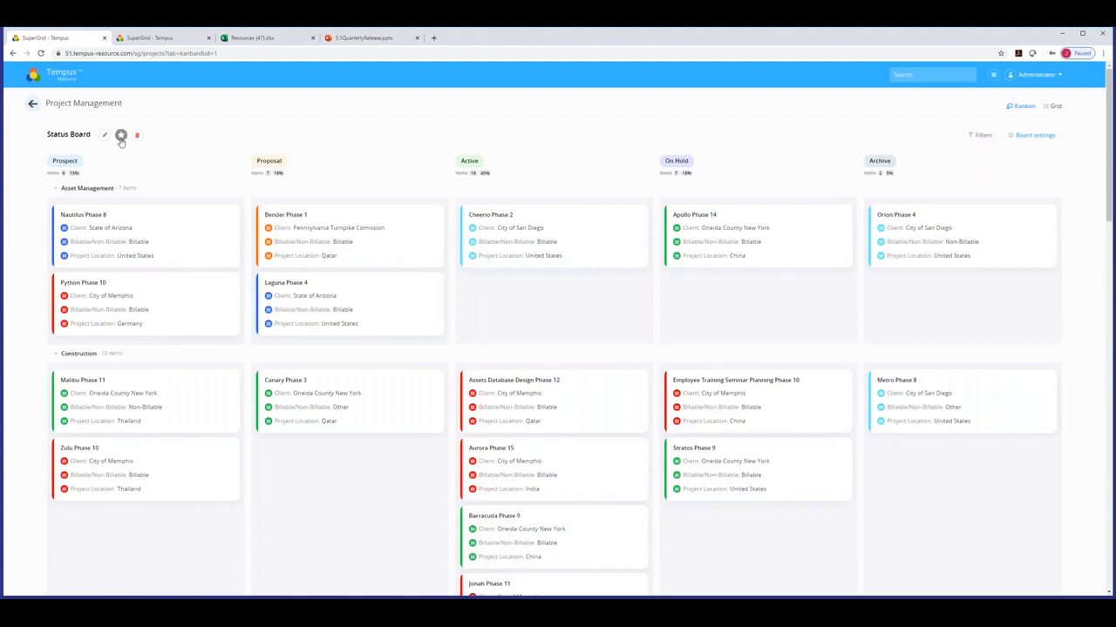
click(1034, 137)
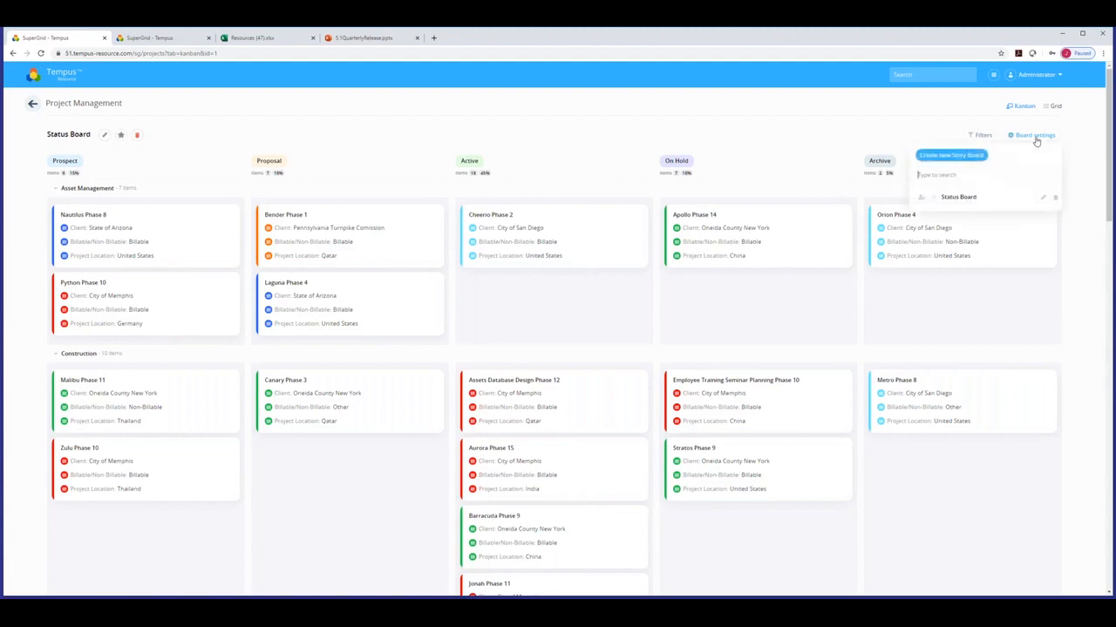
Start a new story board and base its columns on Project Health.
click(964, 158)
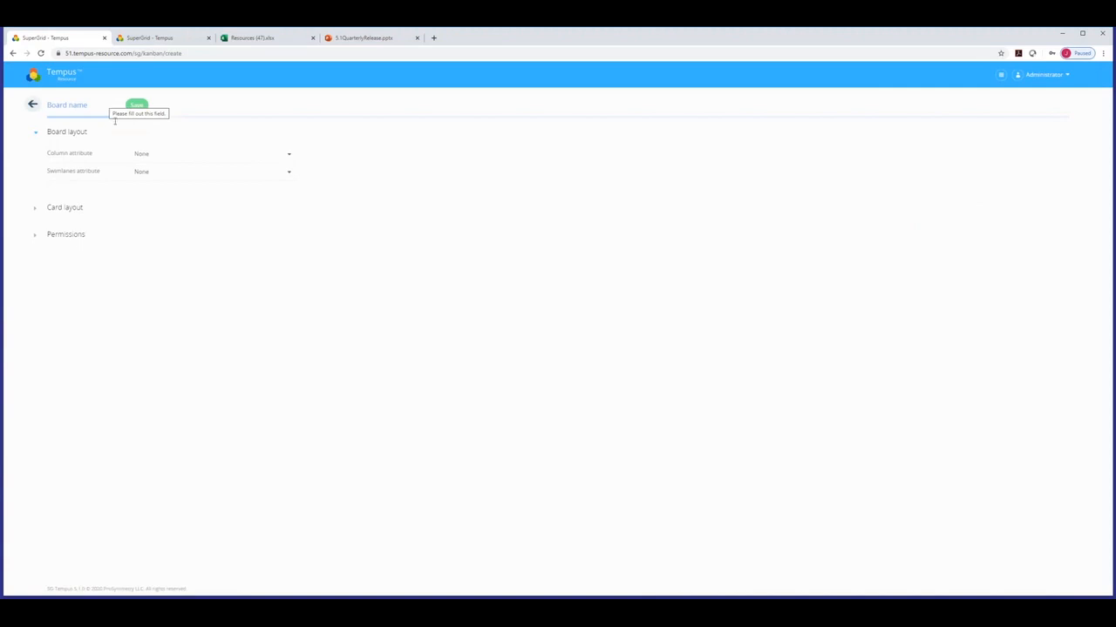
click(35, 136)
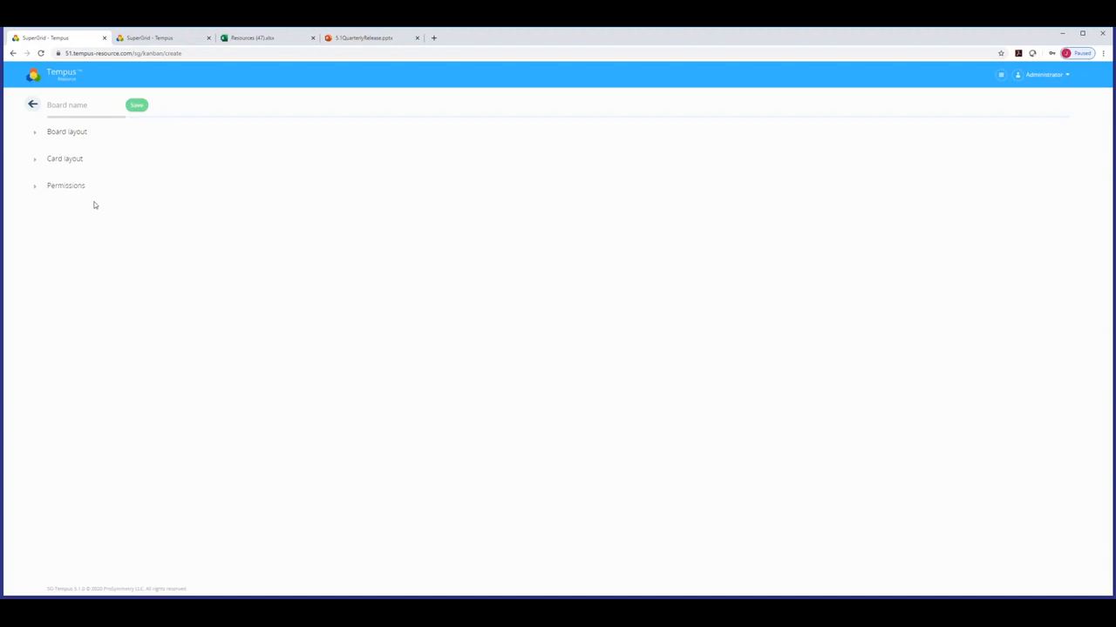
click(55, 133)
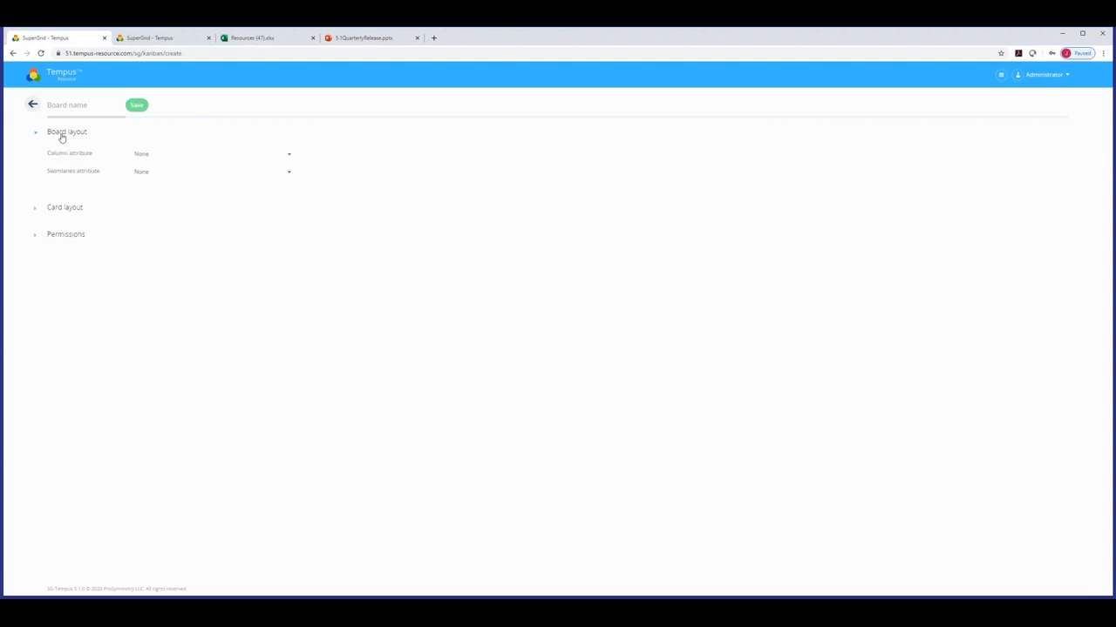
click(148, 157)
drag(292, 209, 294, 232)
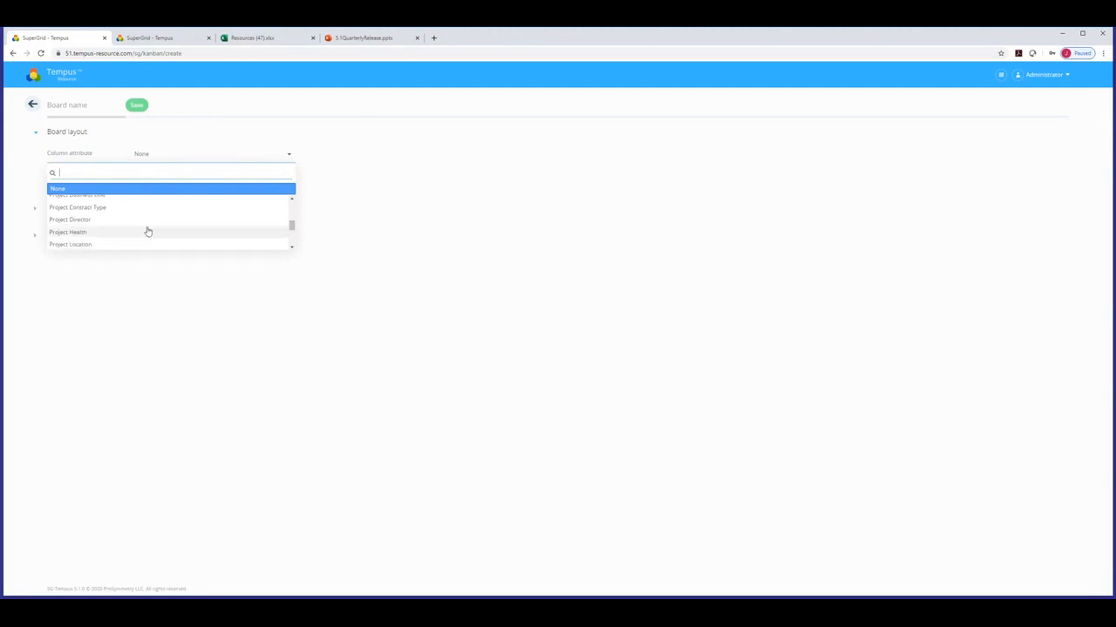
click(82, 232)
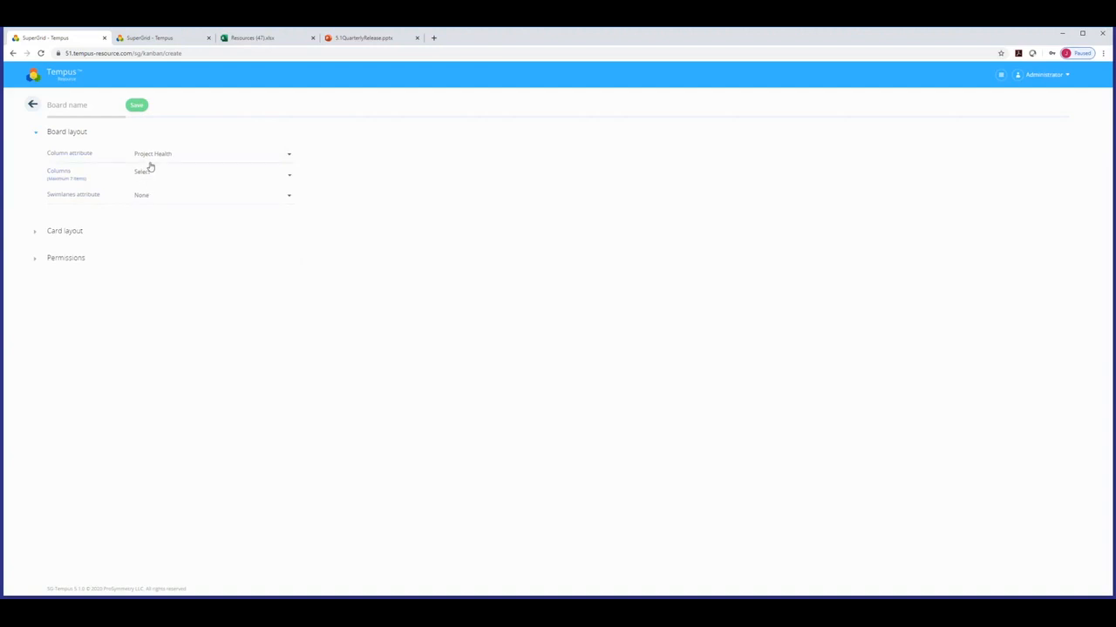
Add Red, Green and Yellow columns and order them Green, Yellow, Red.
click(142, 174)
click(62, 219)
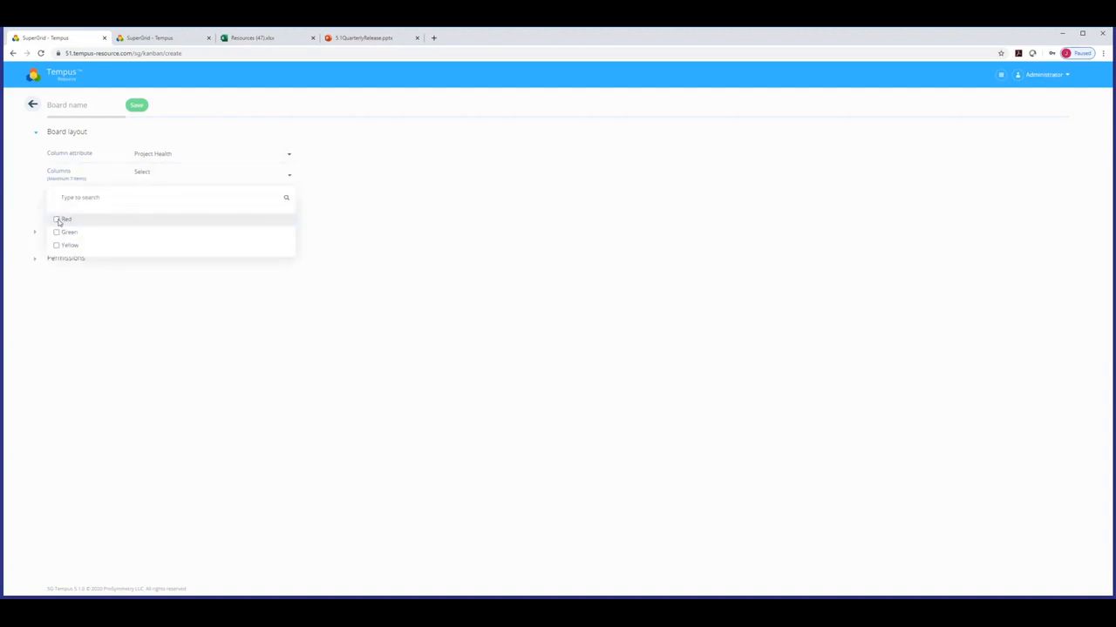
click(57, 233)
click(58, 245)
click(578, 242)
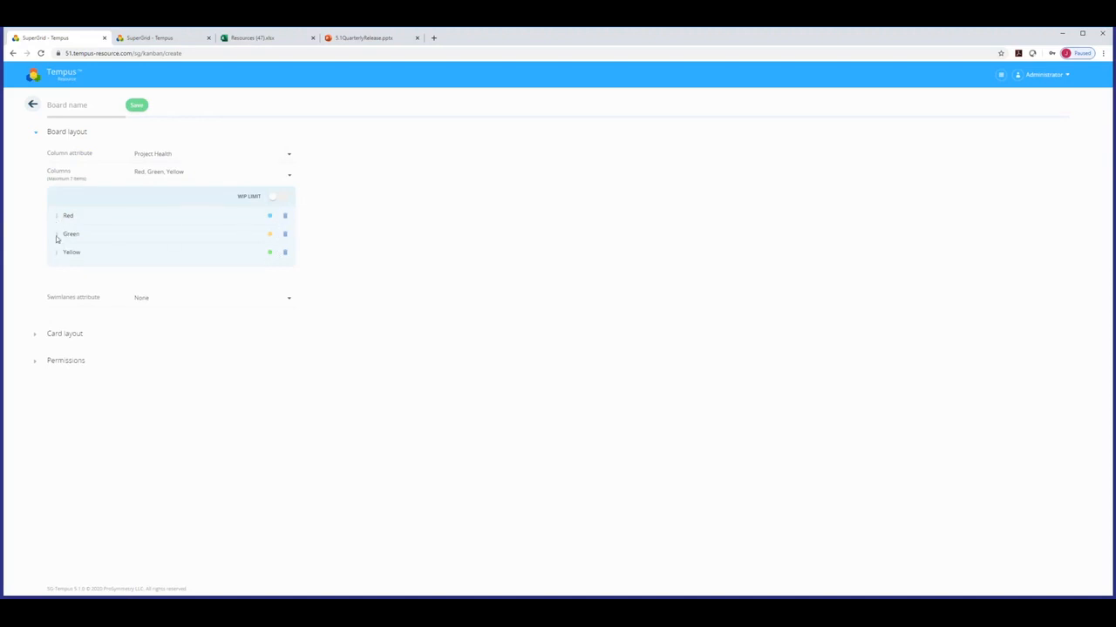
drag(57, 236, 56, 214)
drag(57, 253, 59, 228)
Group swimlanes by Current Phase, ascending, and toggle the swimlane item count.
click(143, 301)
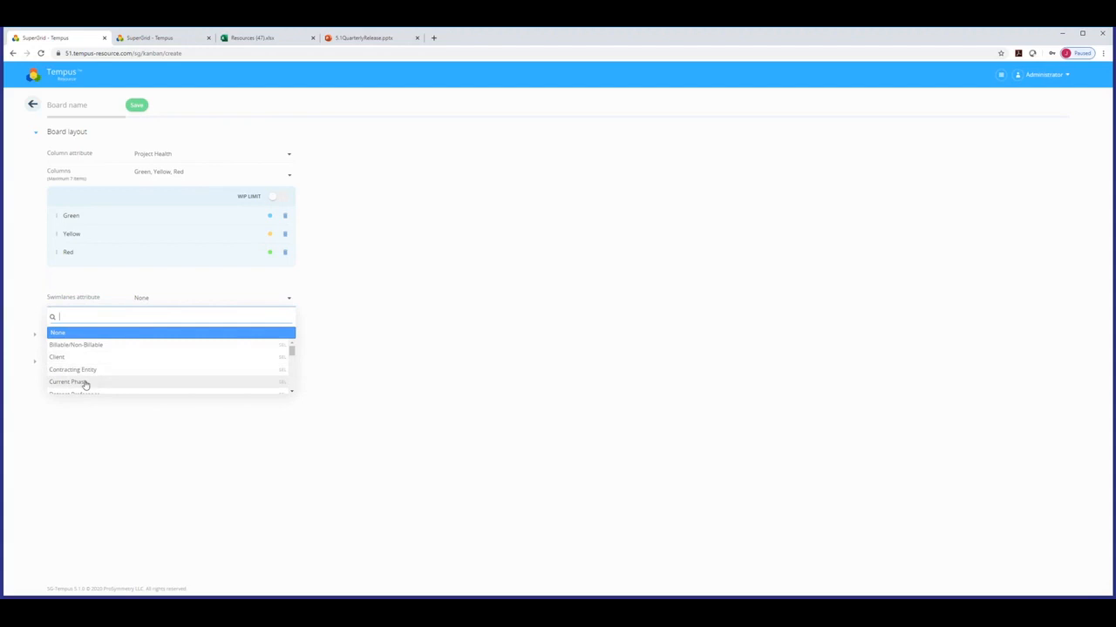
click(85, 382)
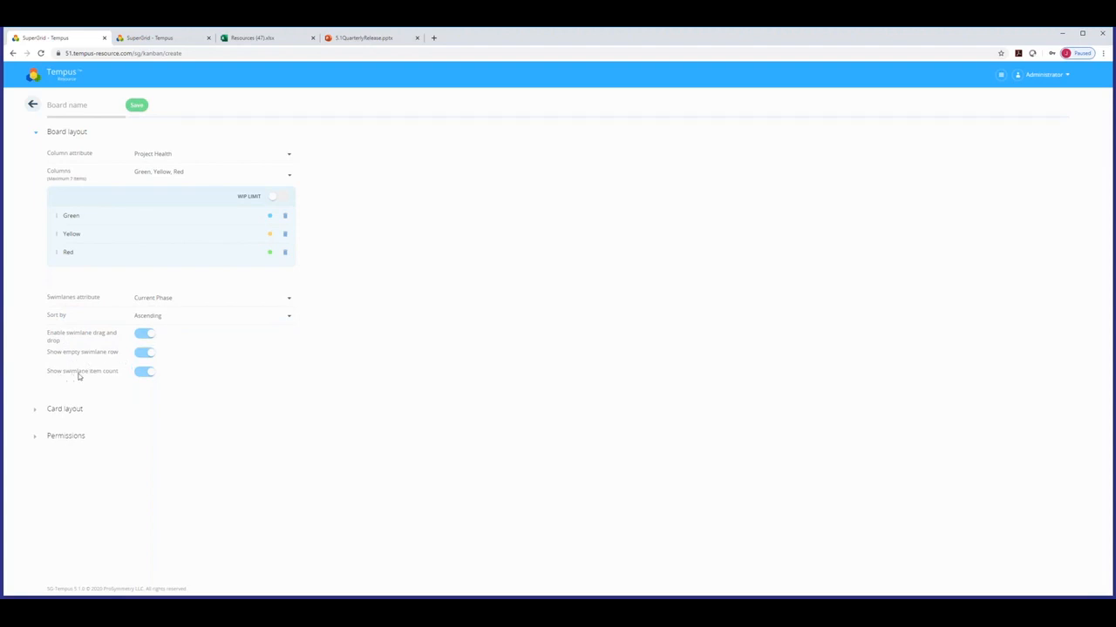
click(136, 372)
In Card layout, set attribute 1 to Project Director and attribute 2 to Project Health.
click(35, 131)
click(35, 160)
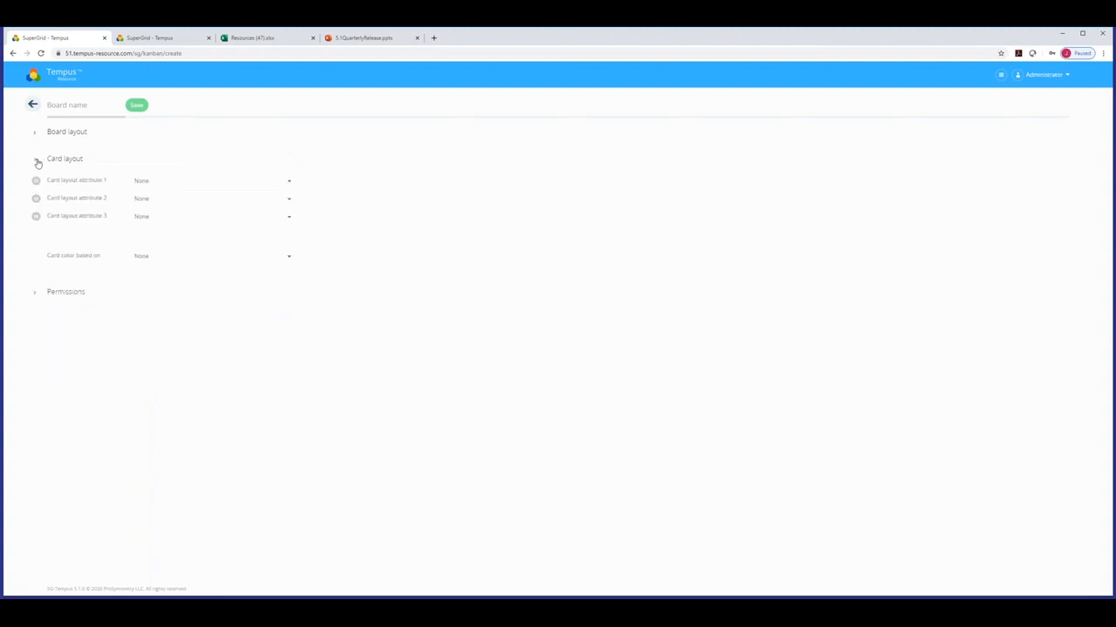
click(155, 183)
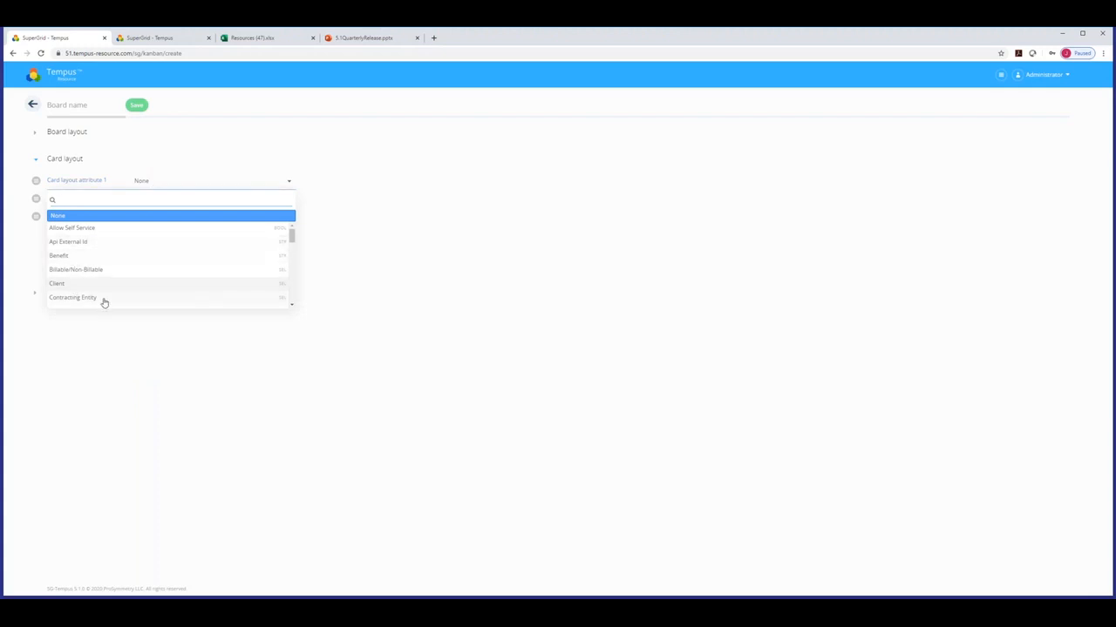
drag(292, 239, 288, 261)
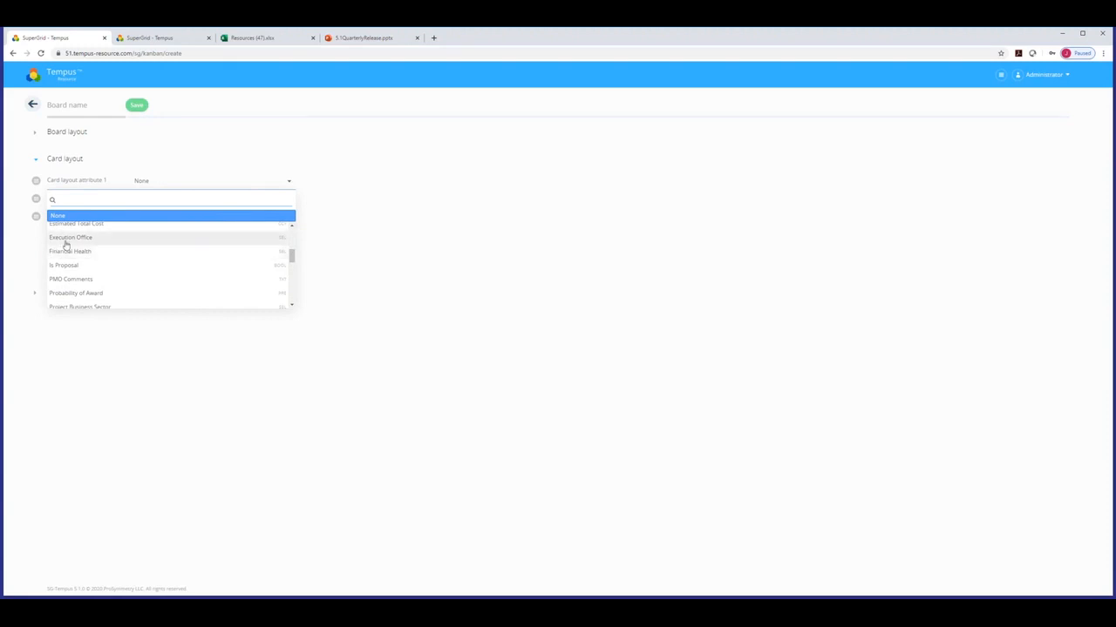
drag(293, 263, 293, 275)
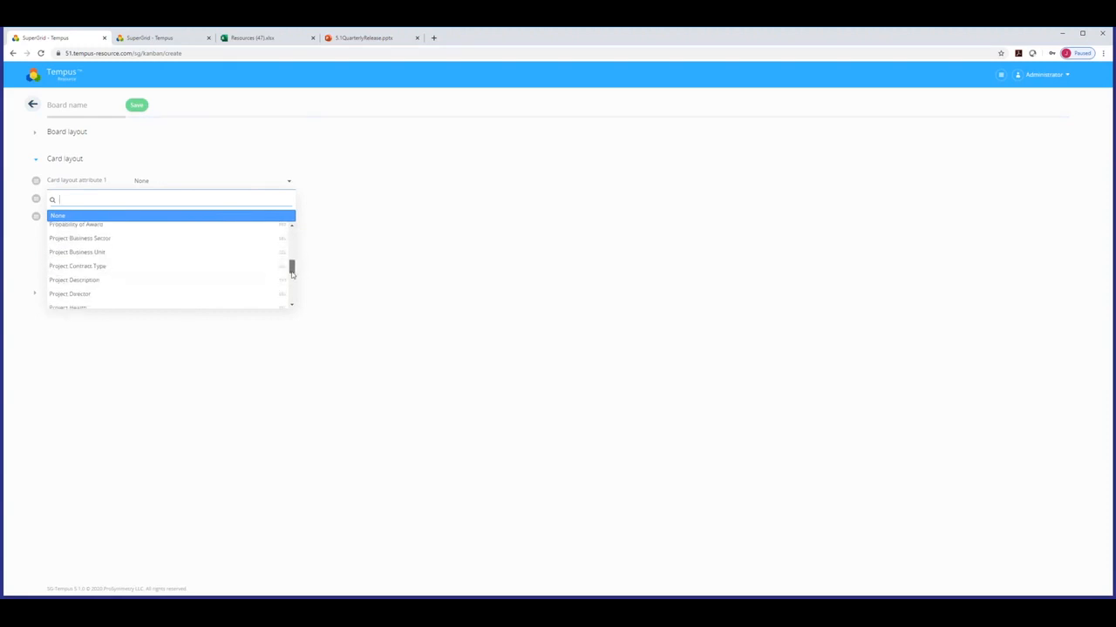
click(69, 293)
click(144, 214)
drag(295, 255, 293, 294)
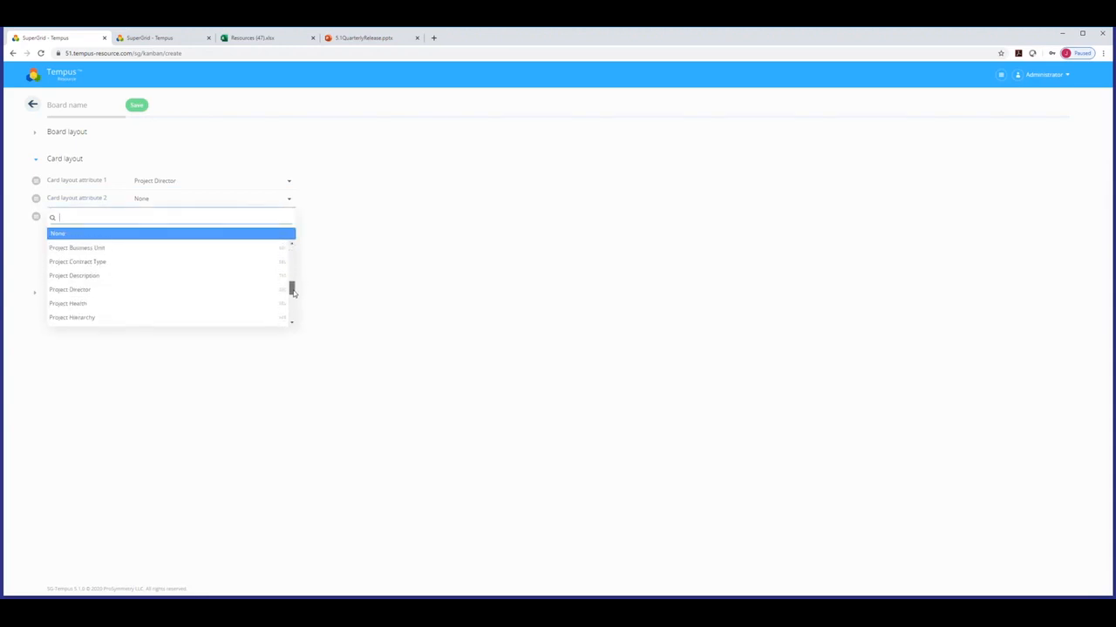
click(92, 304)
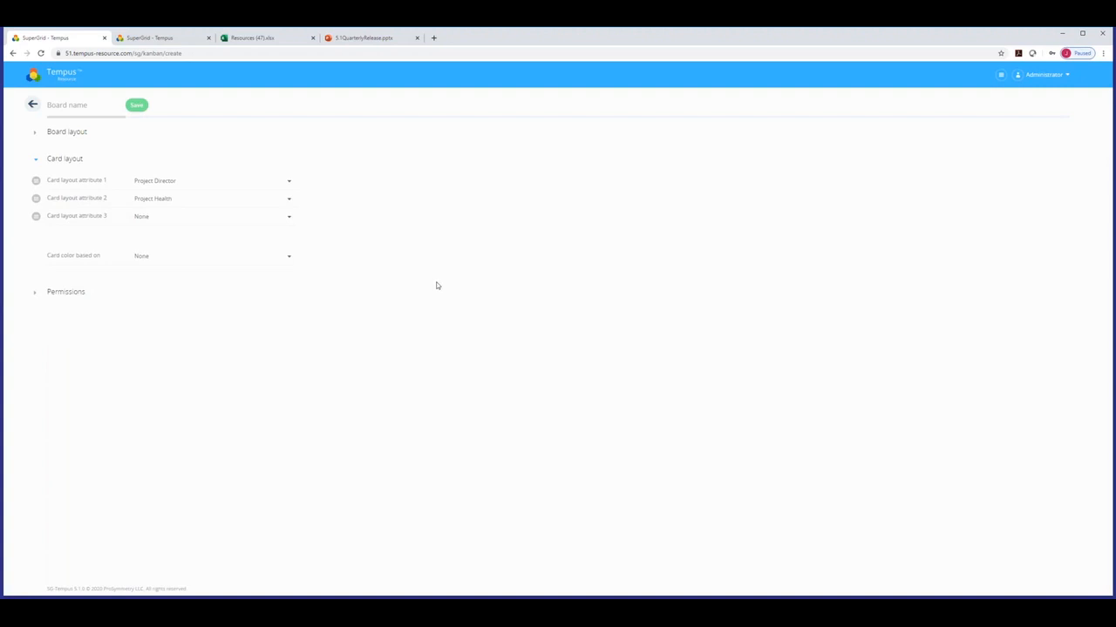
click(177, 259)
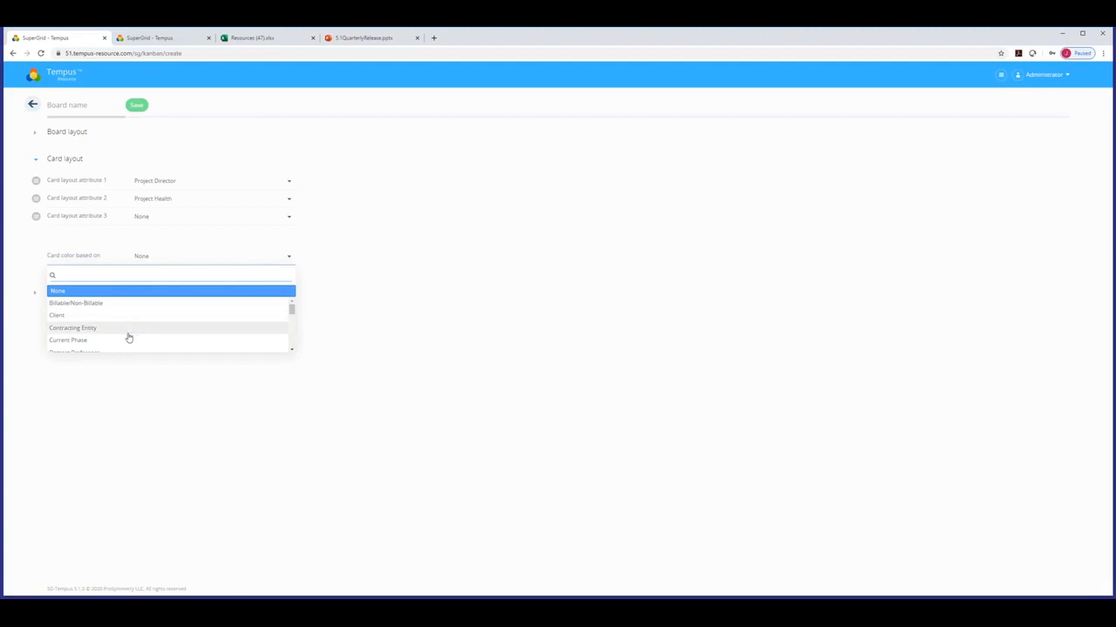
Colour cards by Project Health, green for Green and amber for Yellow, and expand Permissions.
drag(291, 311, 290, 333)
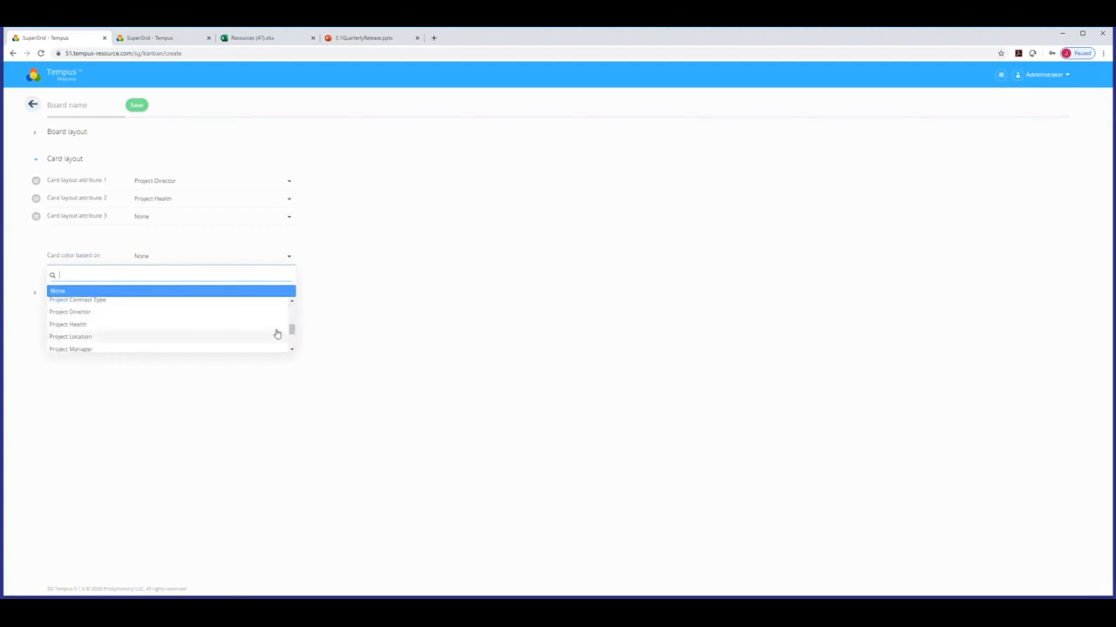
click(77, 325)
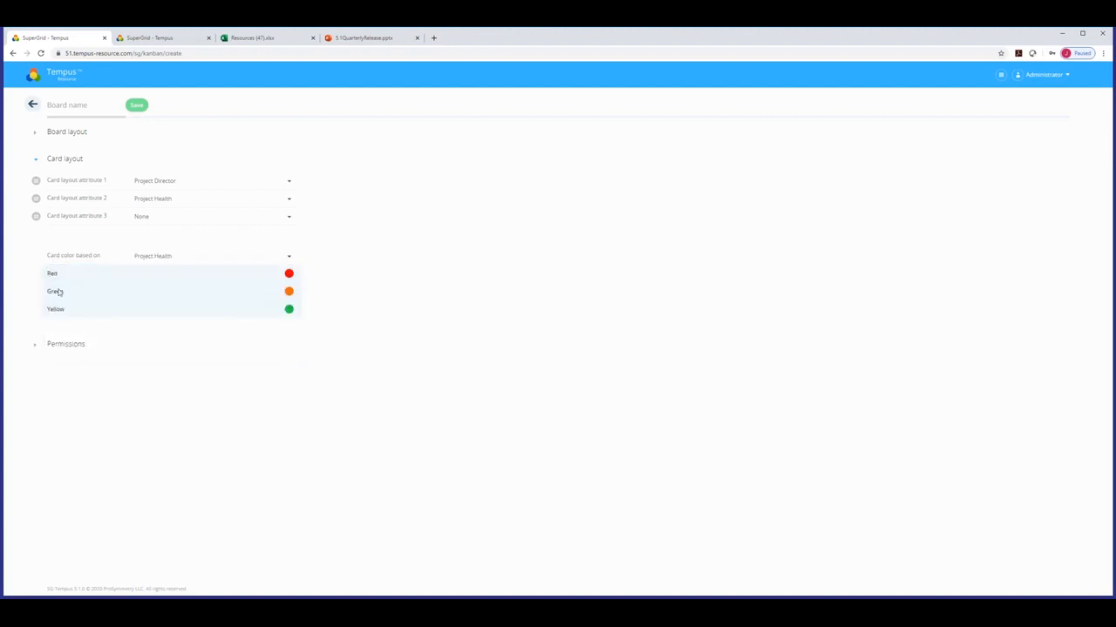
click(288, 292)
click(347, 300)
click(288, 311)
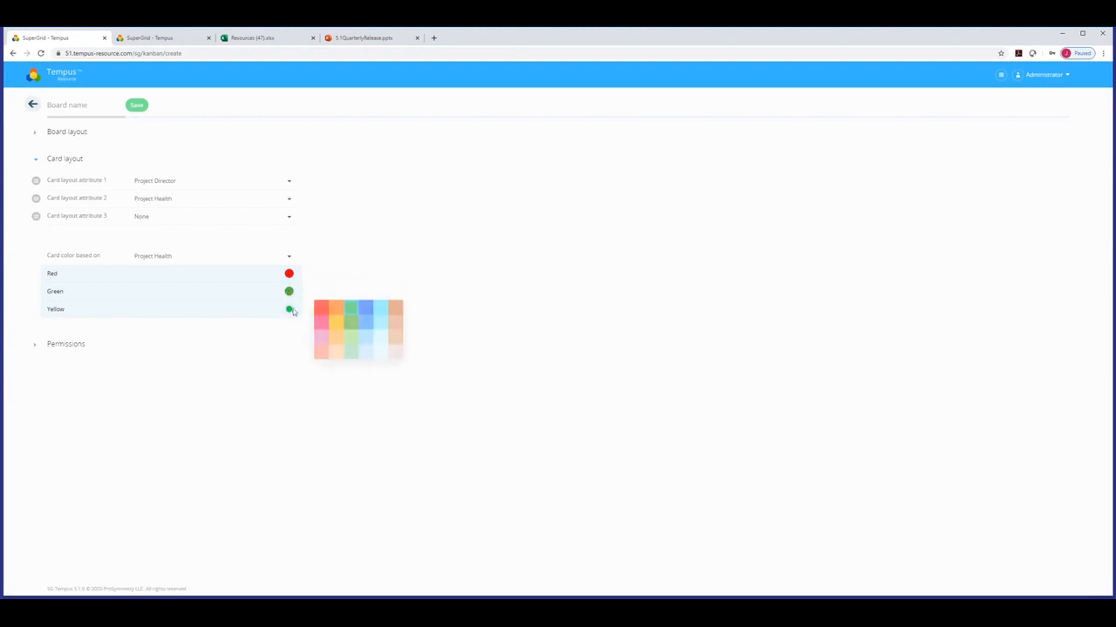
click(336, 327)
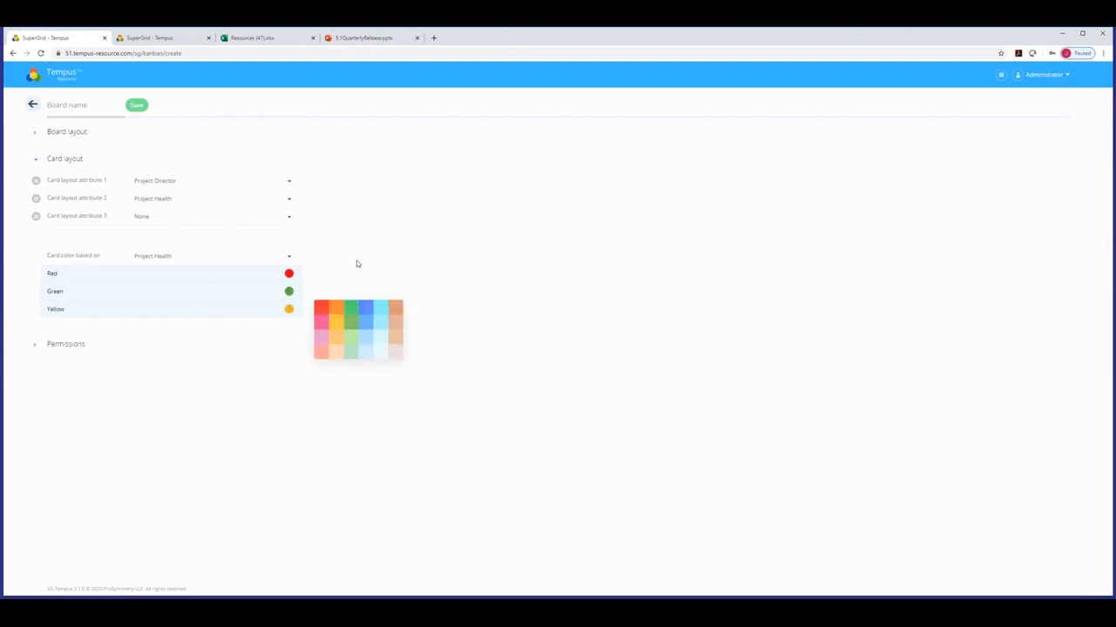
click(37, 350)
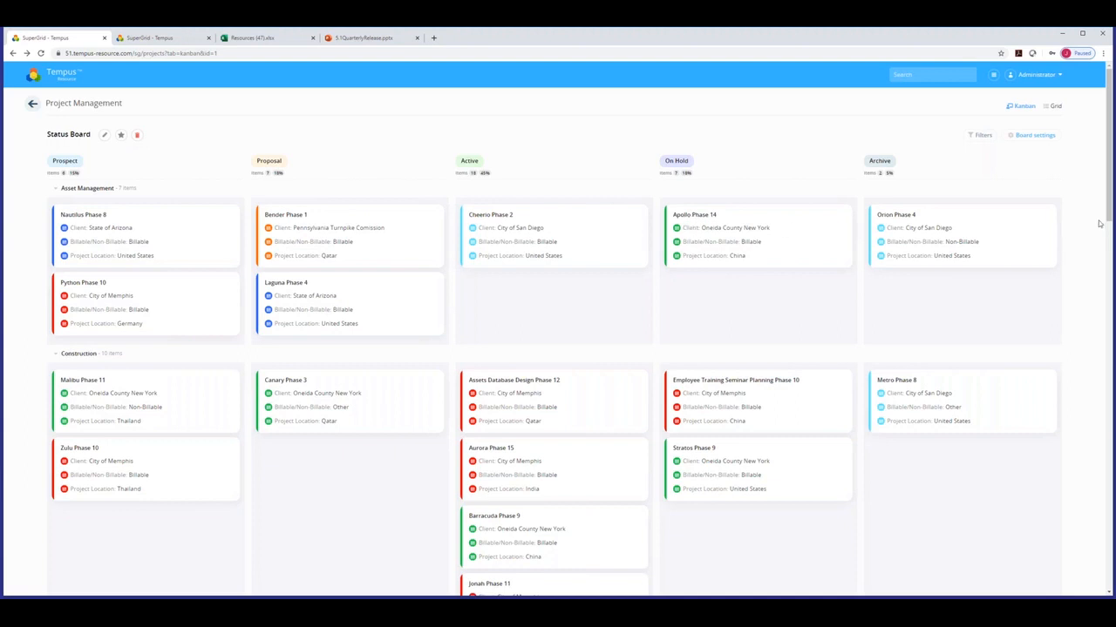
Switch to Grid view, sort by Start Date, and open Laguna Phase 4's Allocations tab.
click(1059, 107)
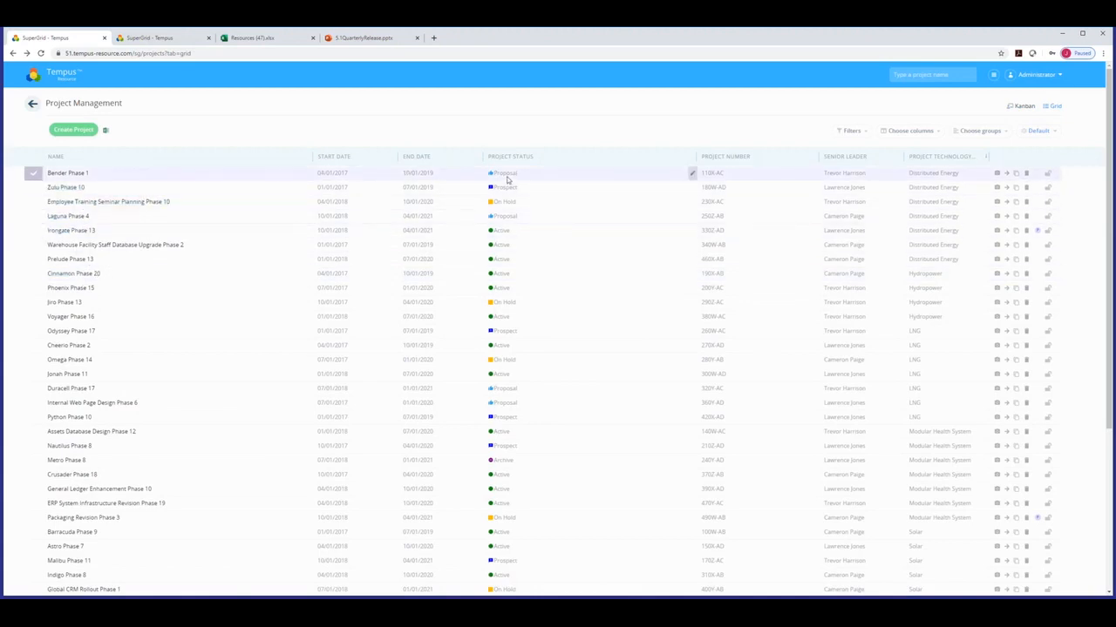
click(351, 158)
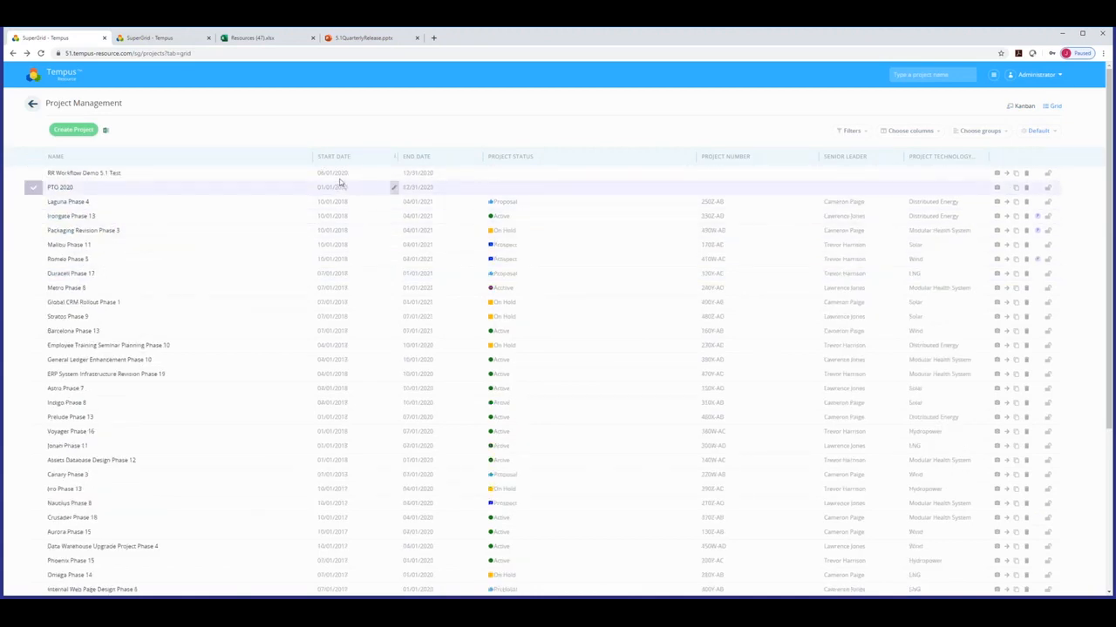
click(64, 203)
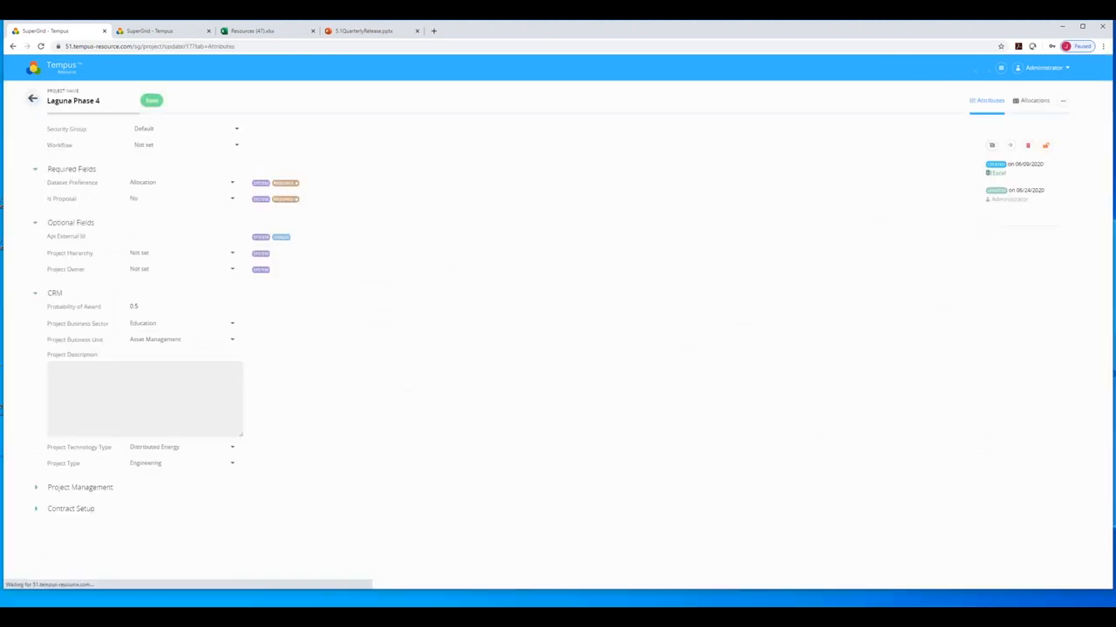
click(1037, 102)
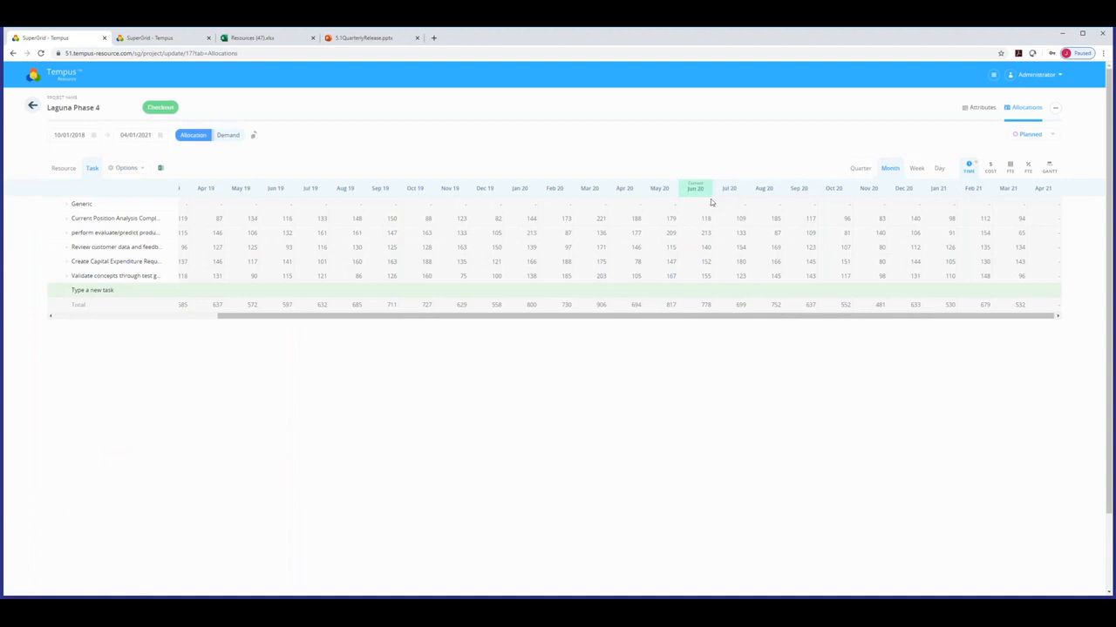
Show Laguna Phase 4 allocations at Quarter, Week and Day time scales.
click(868, 170)
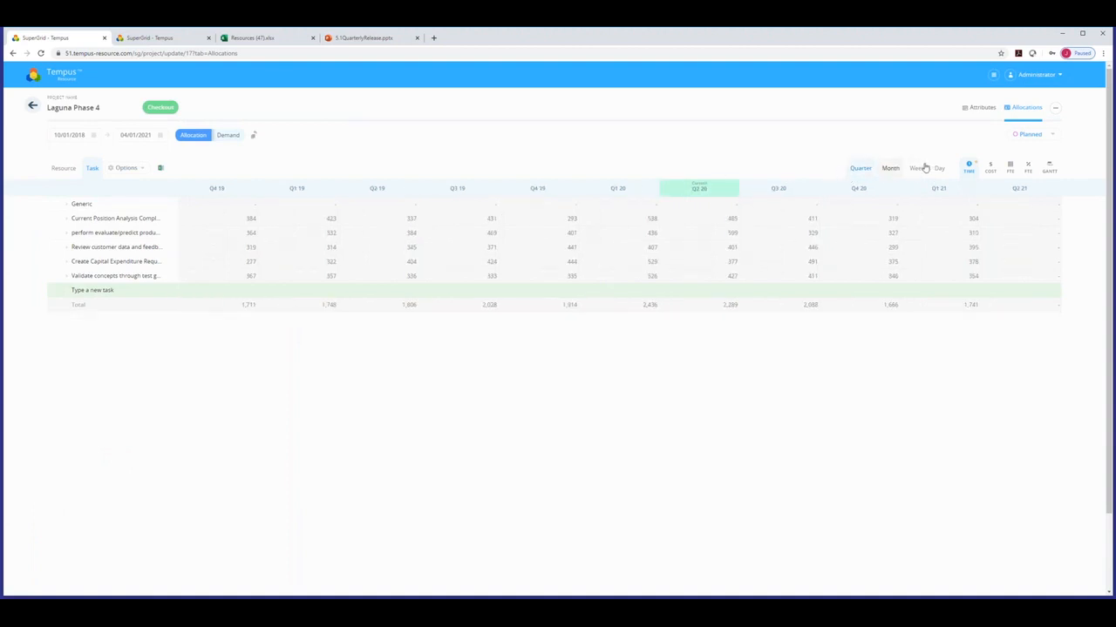
click(916, 168)
click(939, 169)
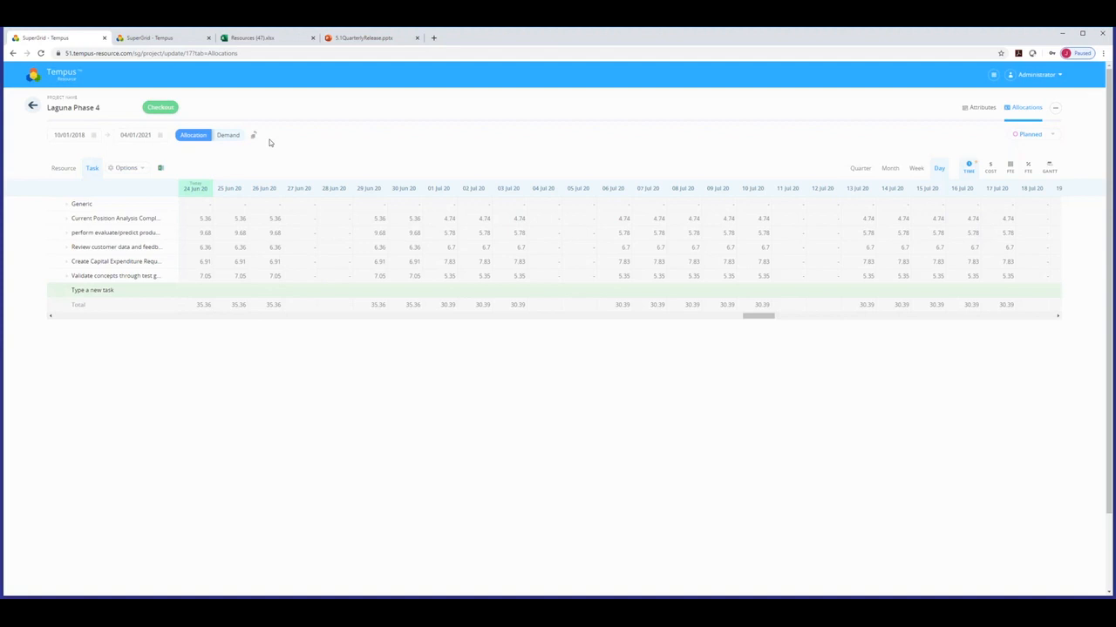
Return to the Tempus home page, then advance the PowerPoint deck to slide 12, Scheduling.
click(53, 79)
click(352, 39)
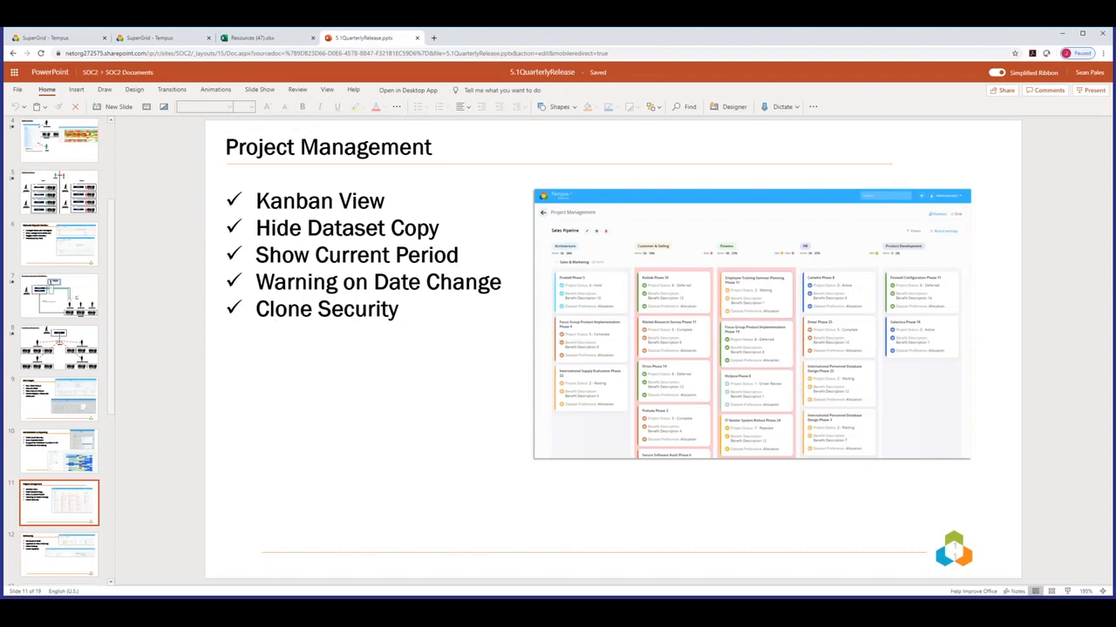
key(Down)
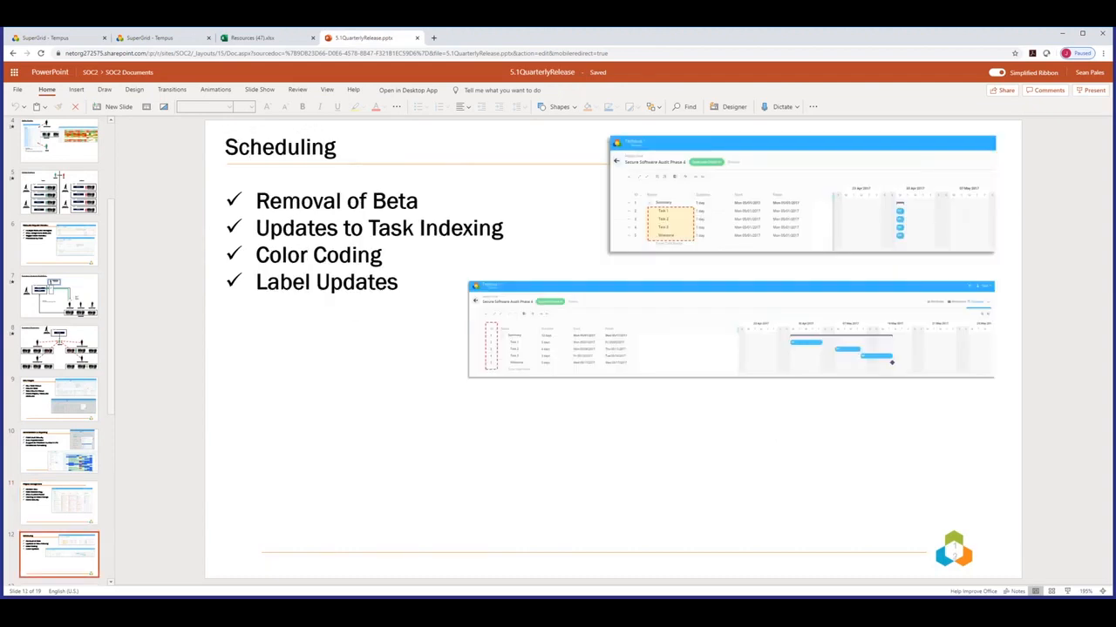
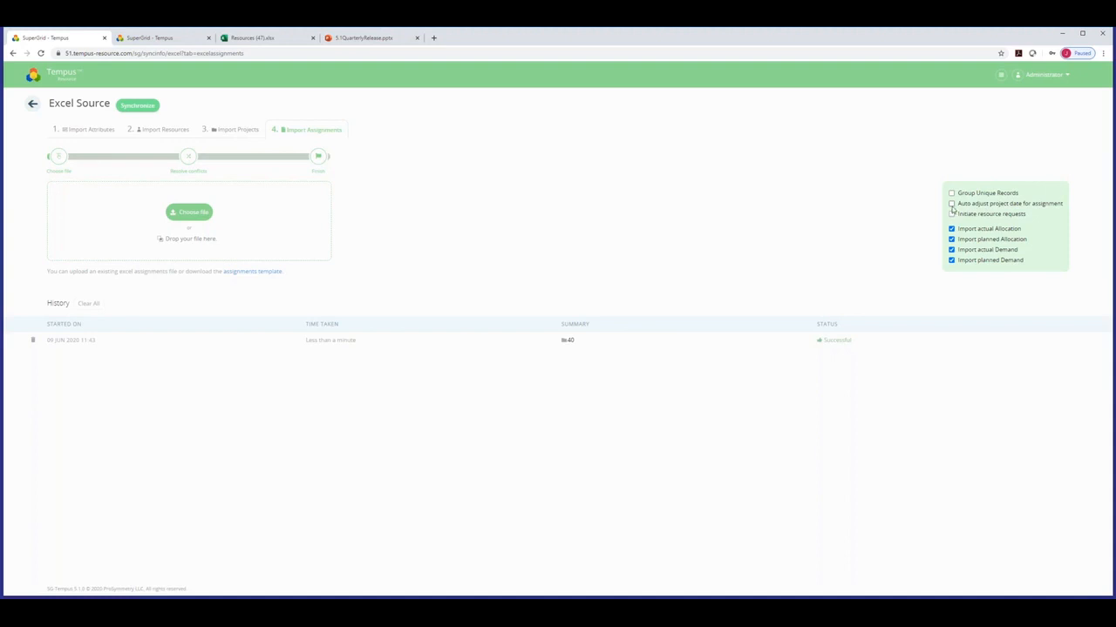
Turn off 'Auto adjust project date for assignment' and switch to the Resources (47) workbook.
click(953, 204)
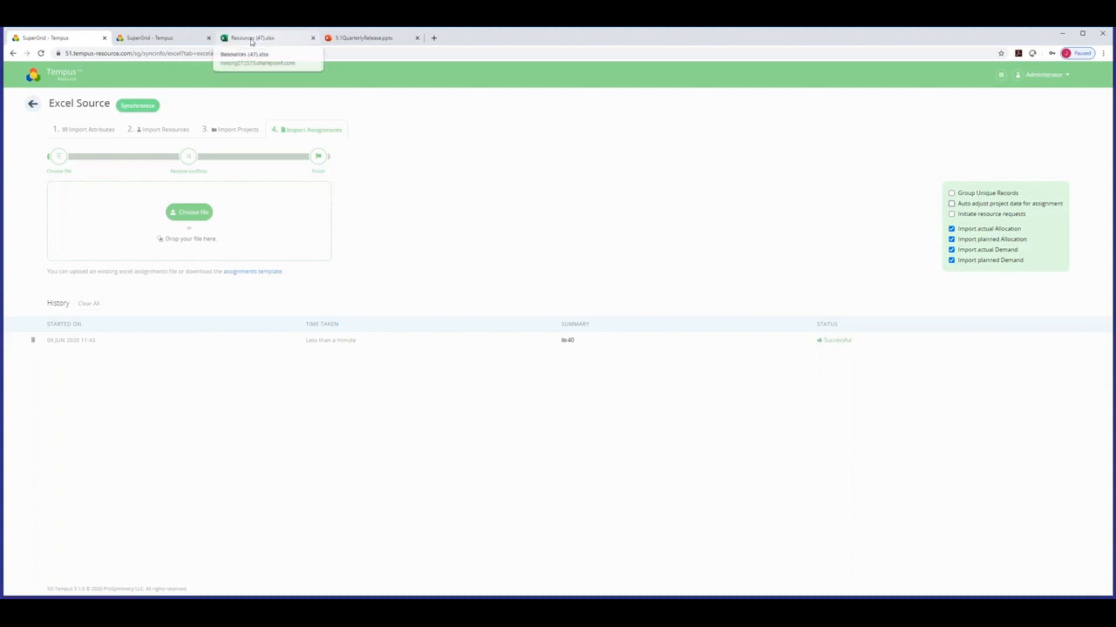
click(251, 39)
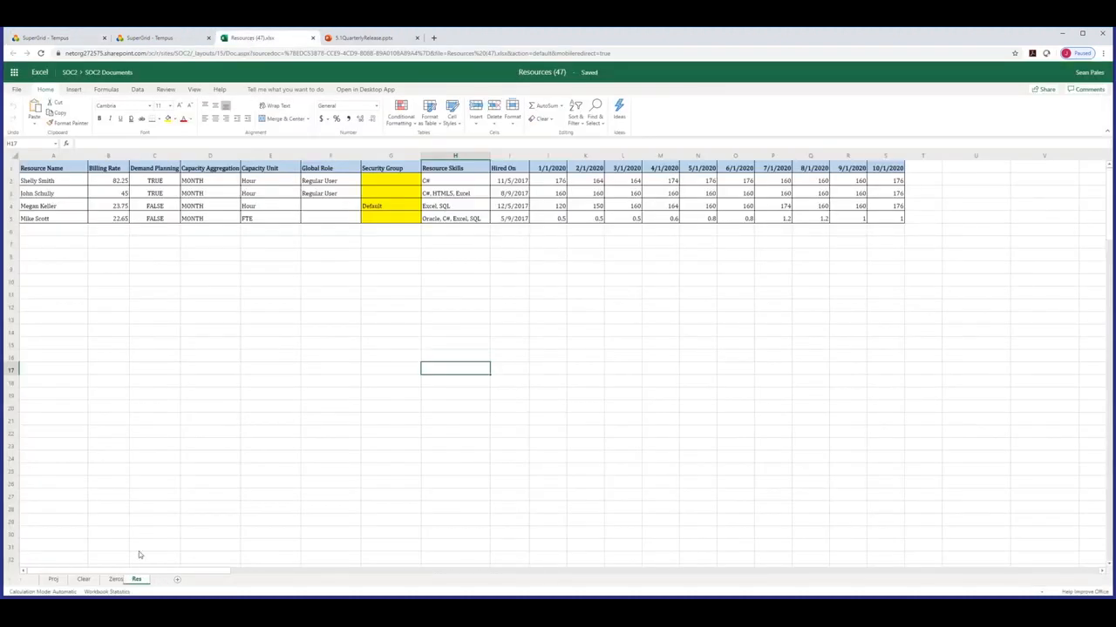
On the Res sheet, select the Security Group values G2:G5, showing the Default group.
click(217, 549)
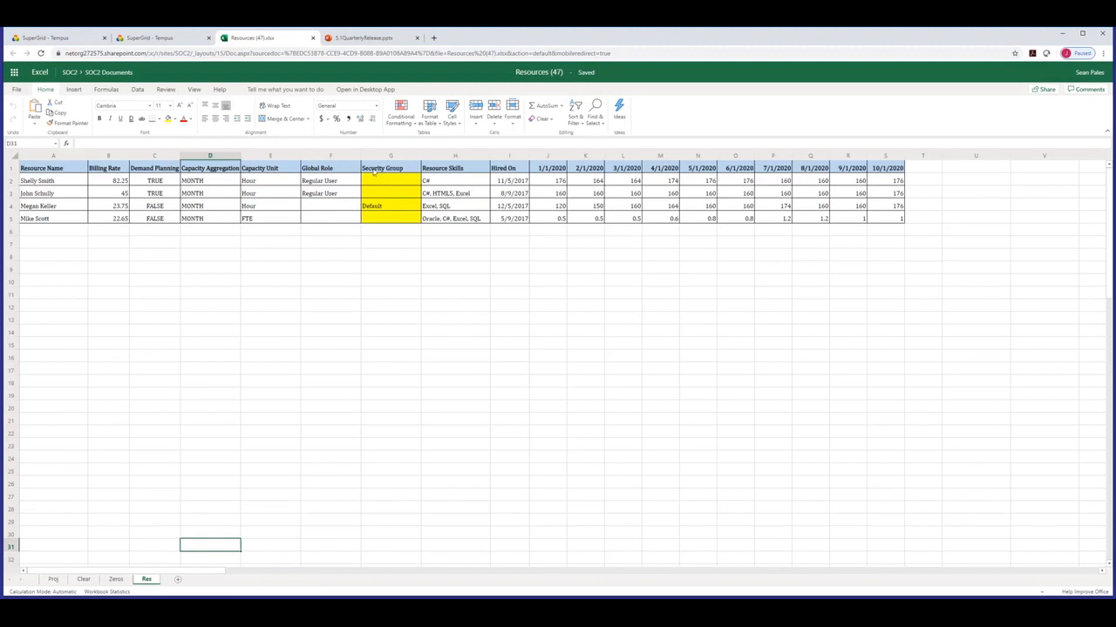
drag(384, 218, 384, 185)
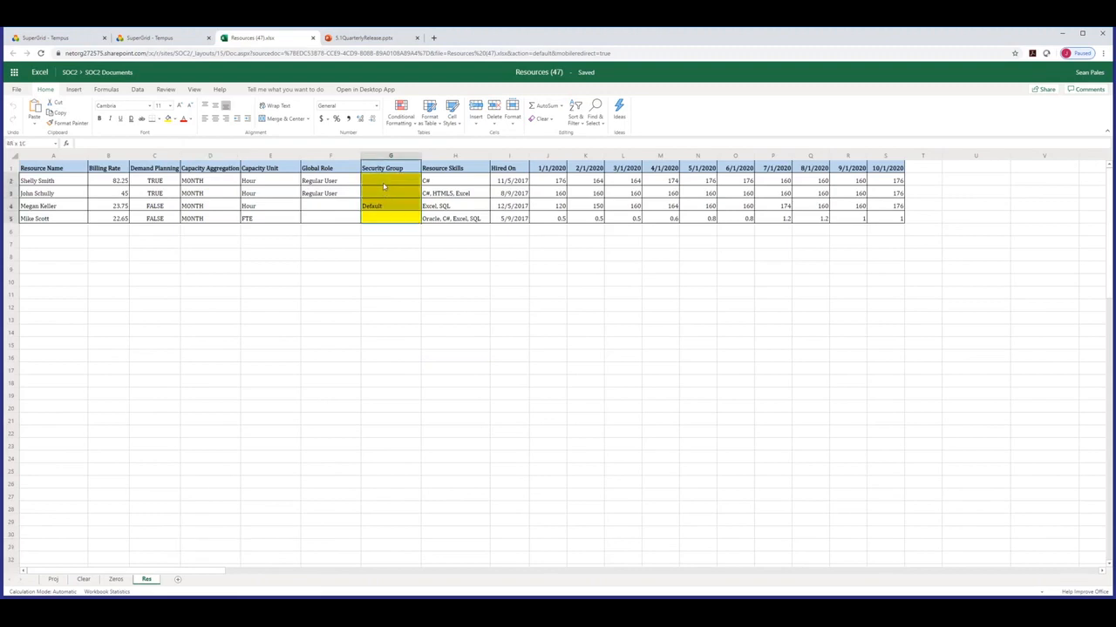
click(383, 206)
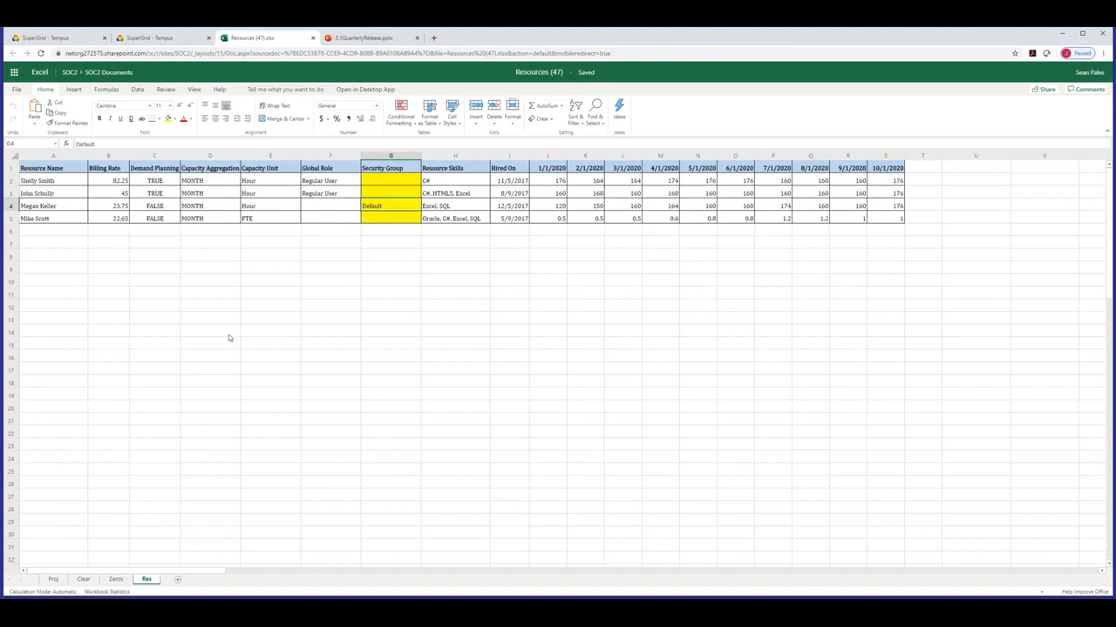
Select the Proj sheet's Security Group column G, then return to the Tempus import page.
click(53, 579)
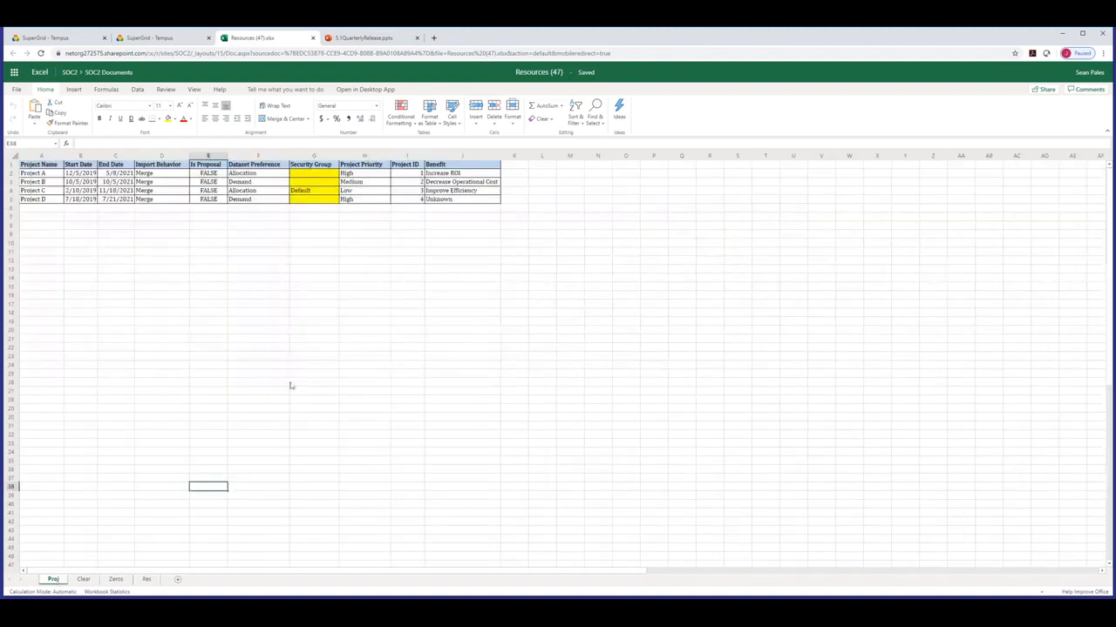
click(313, 155)
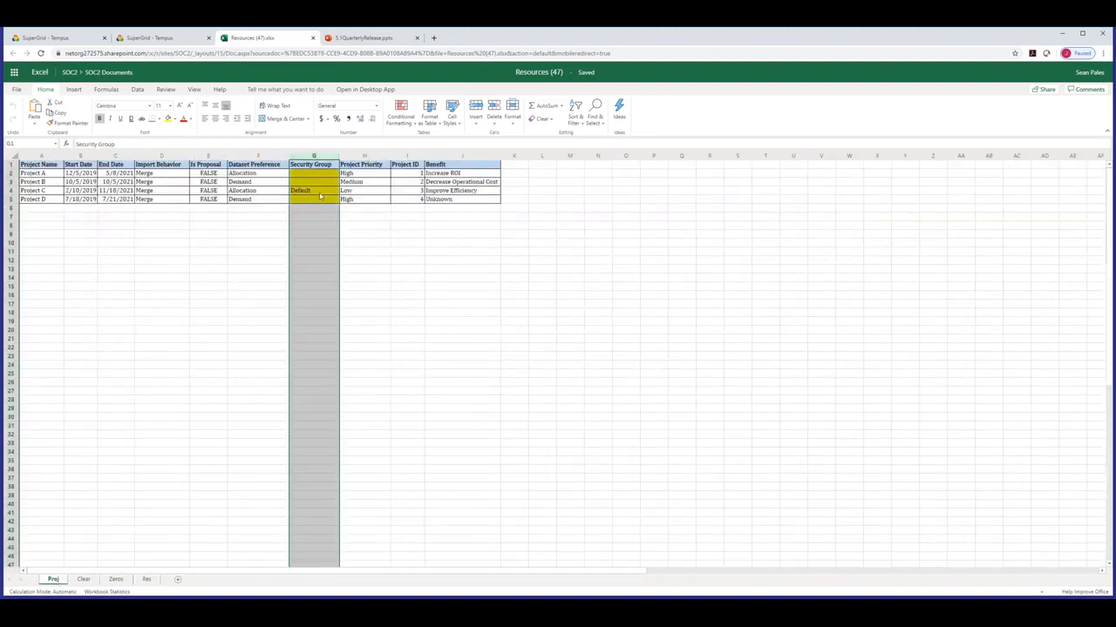
click(352, 266)
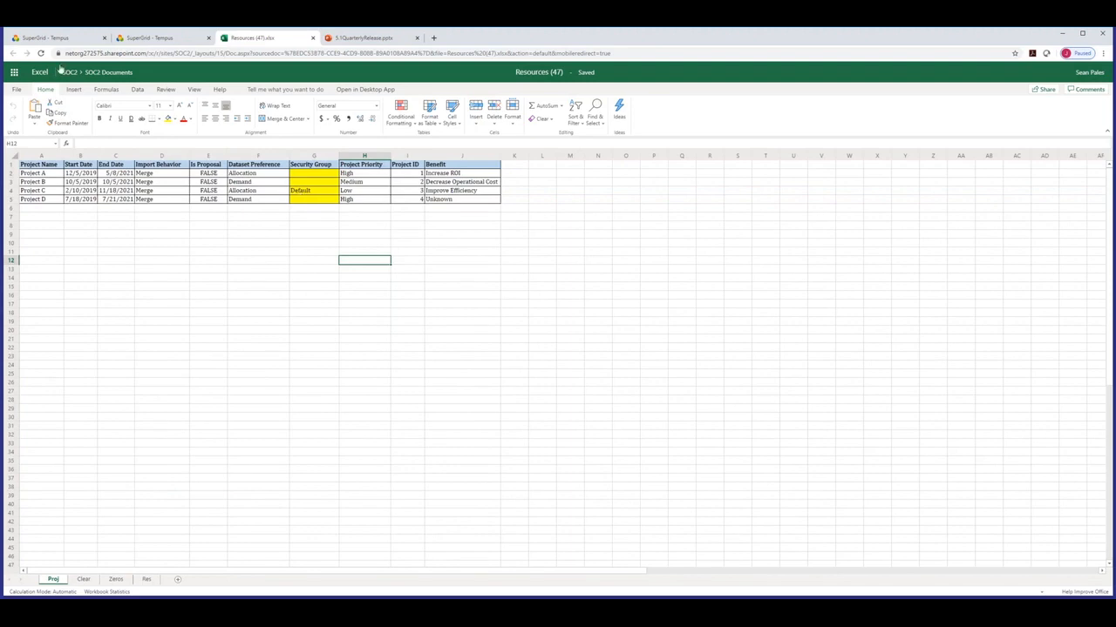
click(40, 38)
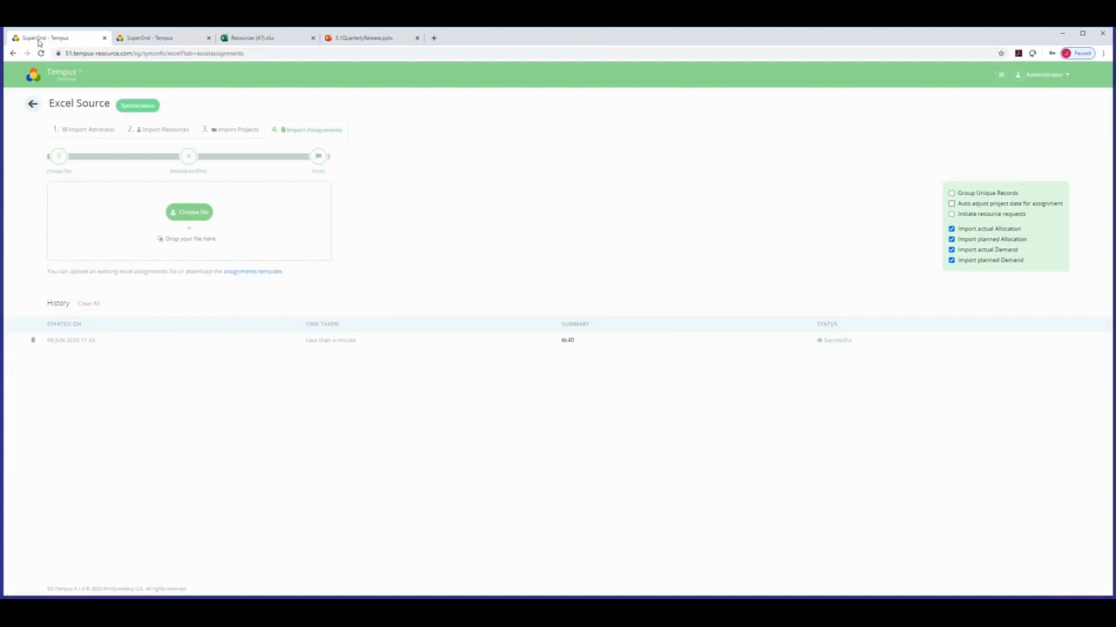
Show the Admin Resource Security Groups list containing only Default, then return to Resources (47).
click(33, 104)
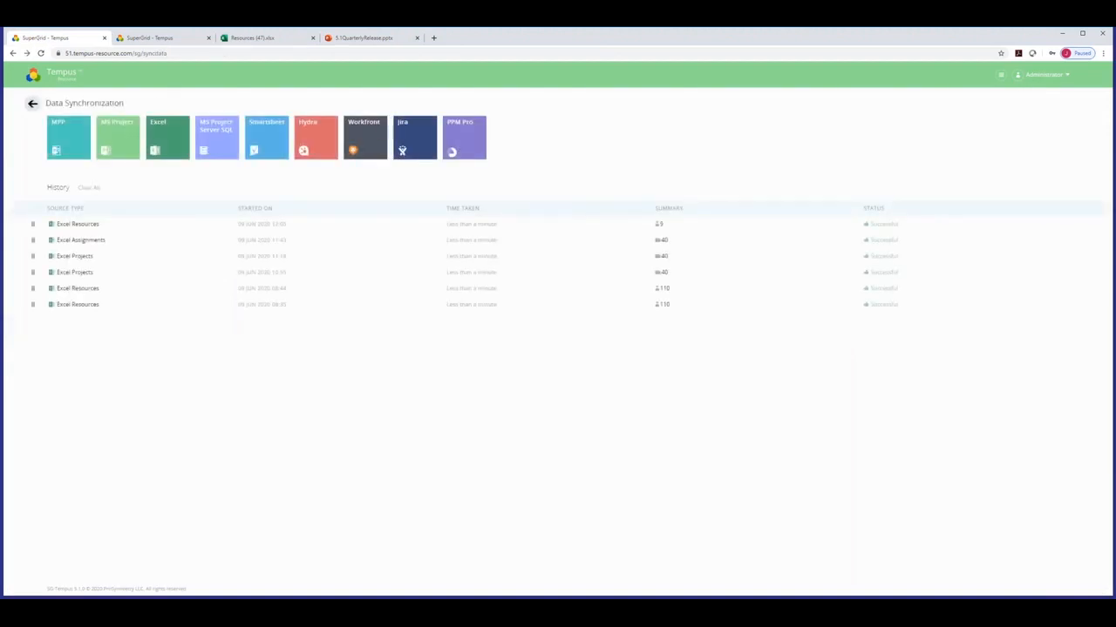
click(32, 103)
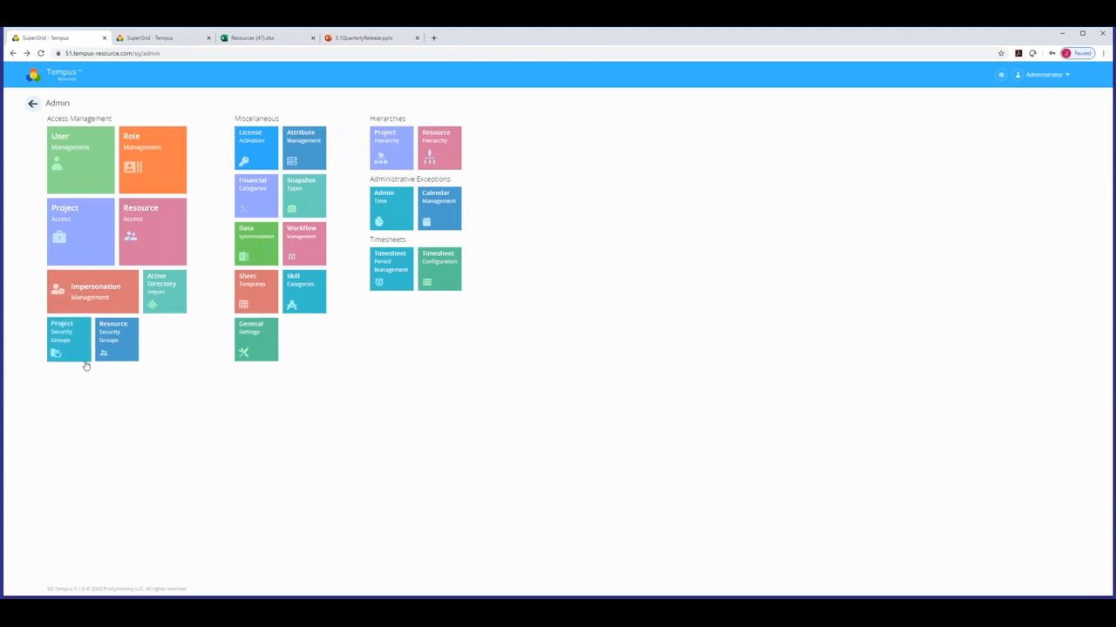
click(120, 334)
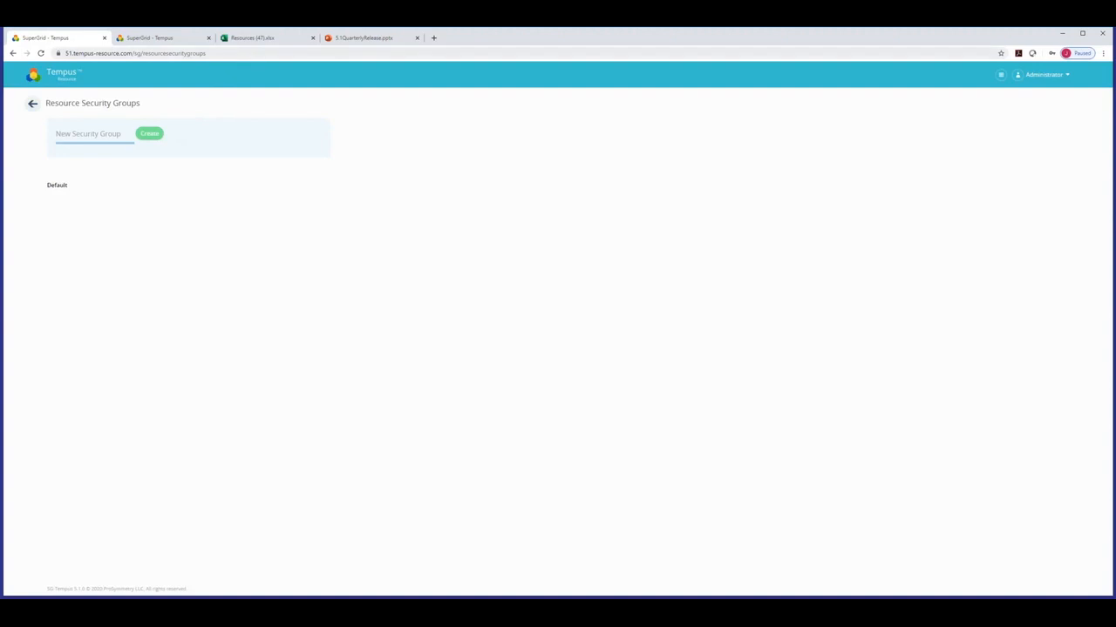
click(242, 38)
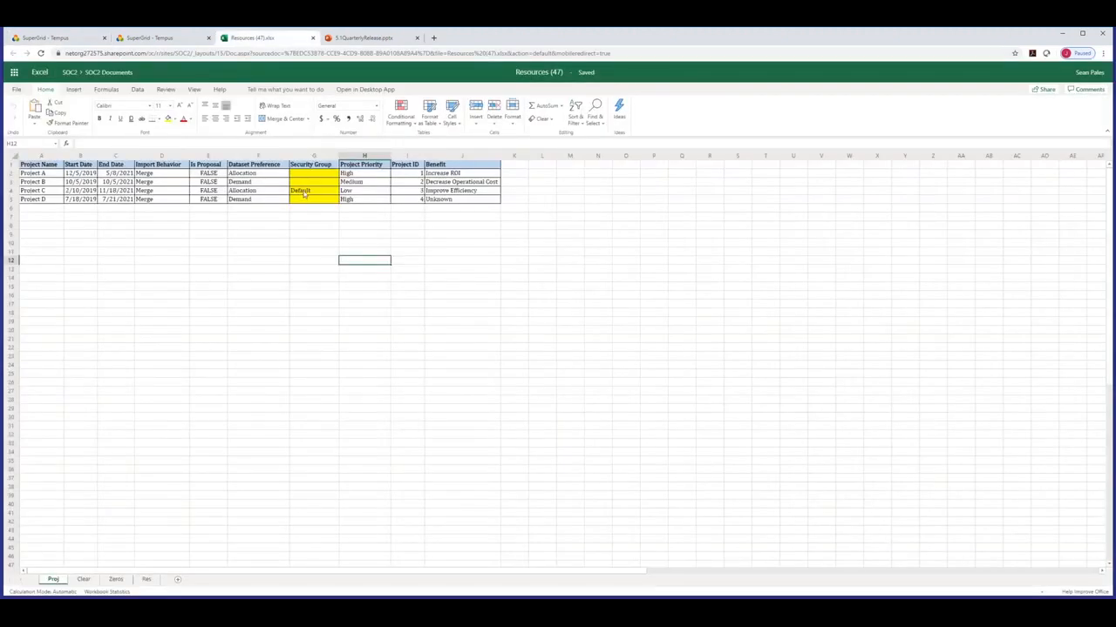
On the Clear sheet, highlight row 11's blank Data Input, Allocation Type and Time Period, then open Zeros.
click(85, 579)
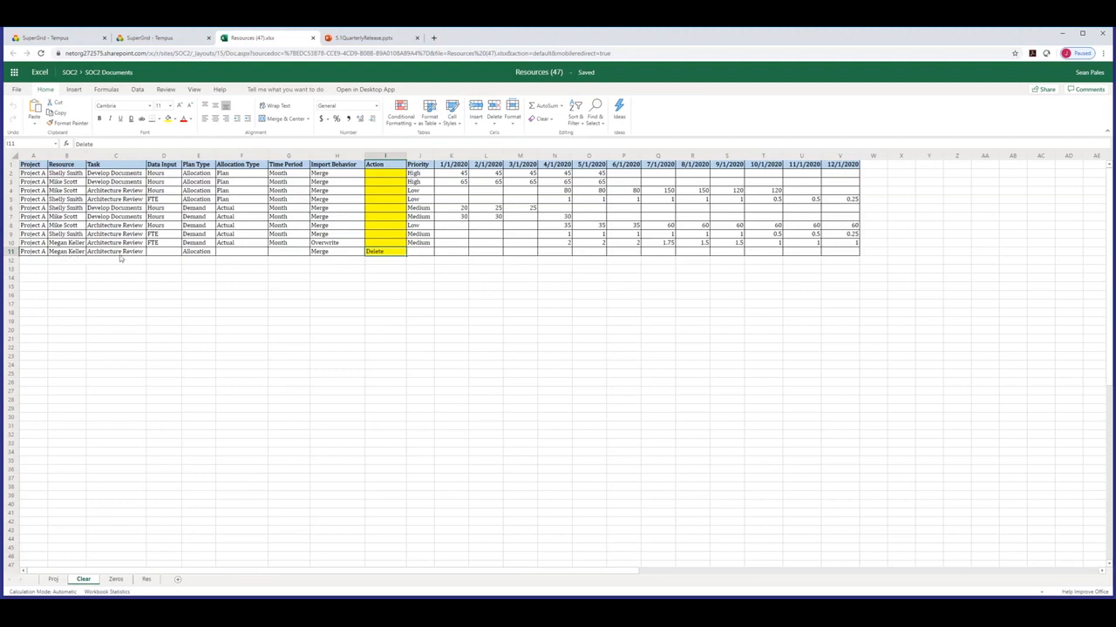
click(163, 253)
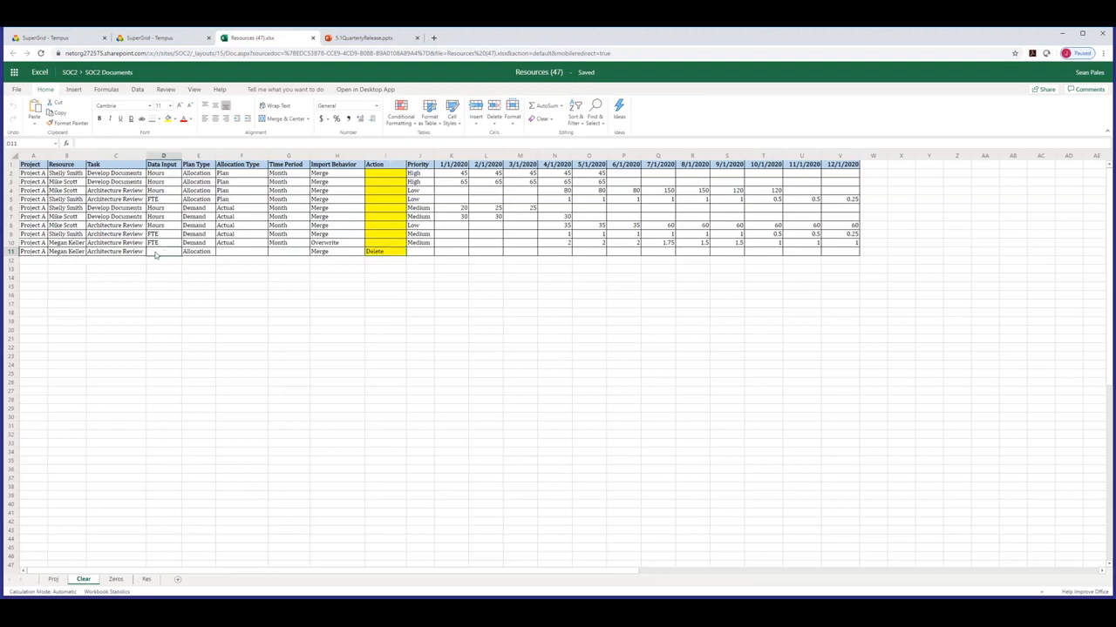
click(243, 254)
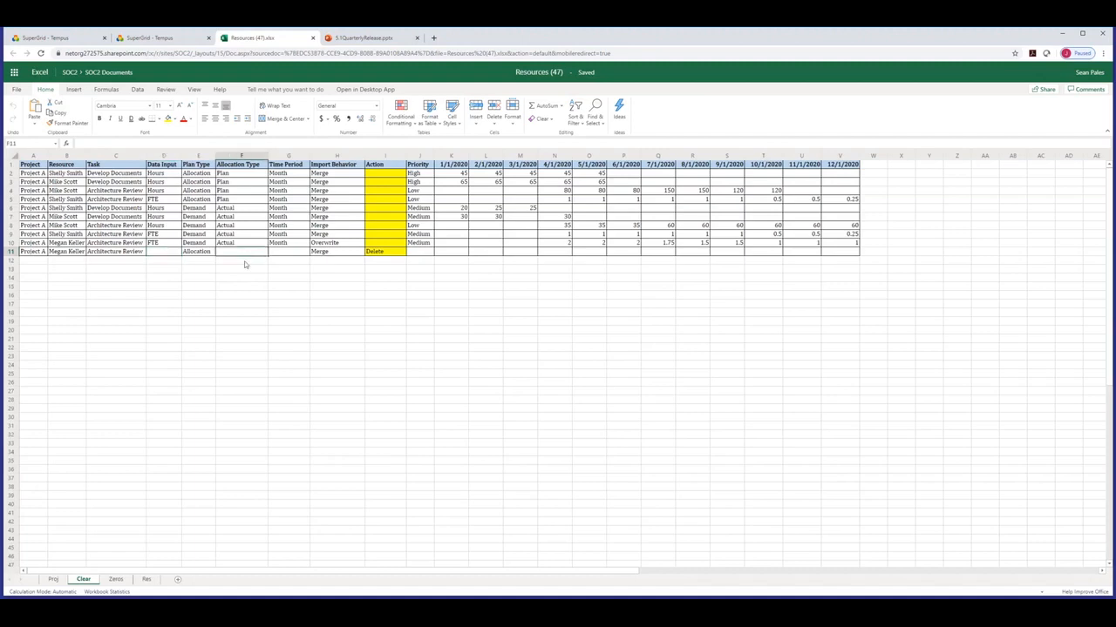
click(287, 255)
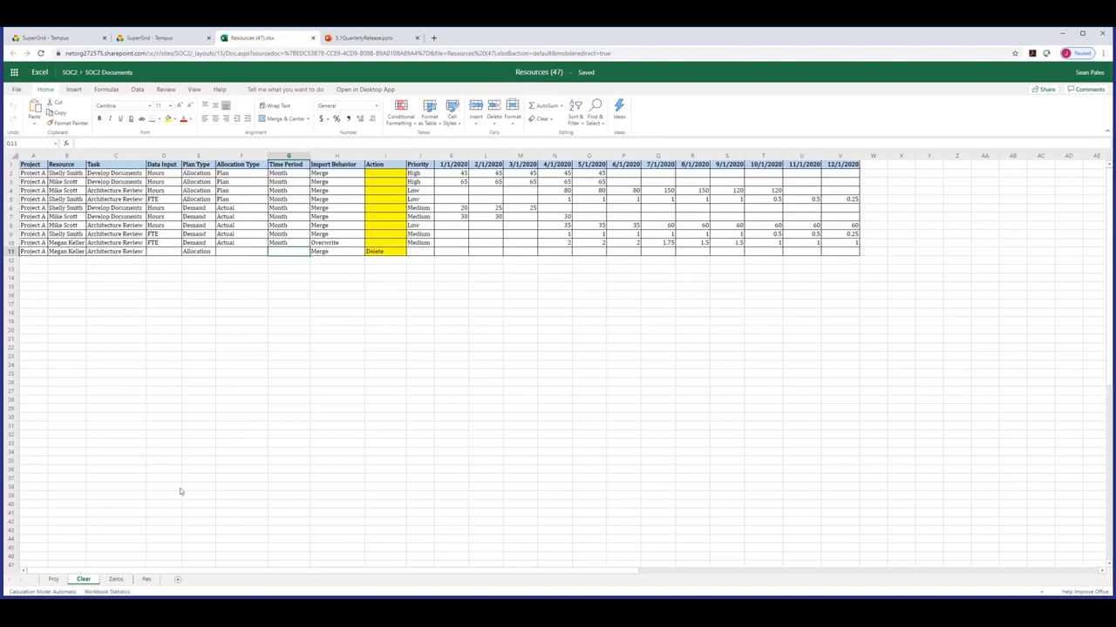
click(116, 579)
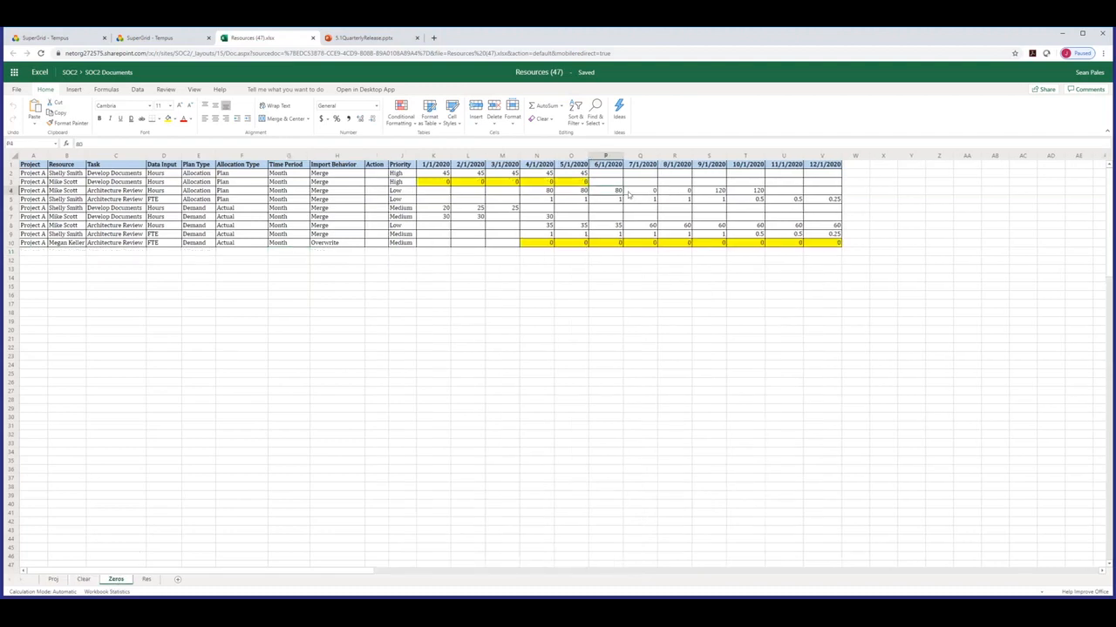
Highlight row 4's monthly zeros and row 3's yellow zeros, then switch to 5.1QuarterlyRelease.
drag(754, 191, 536, 195)
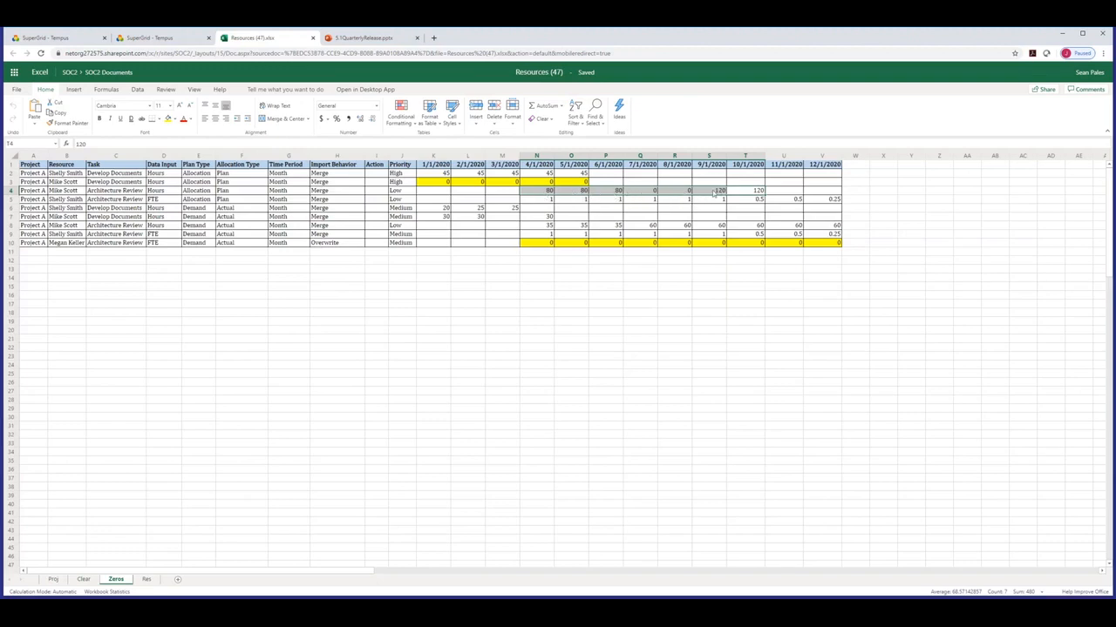
click(696, 211)
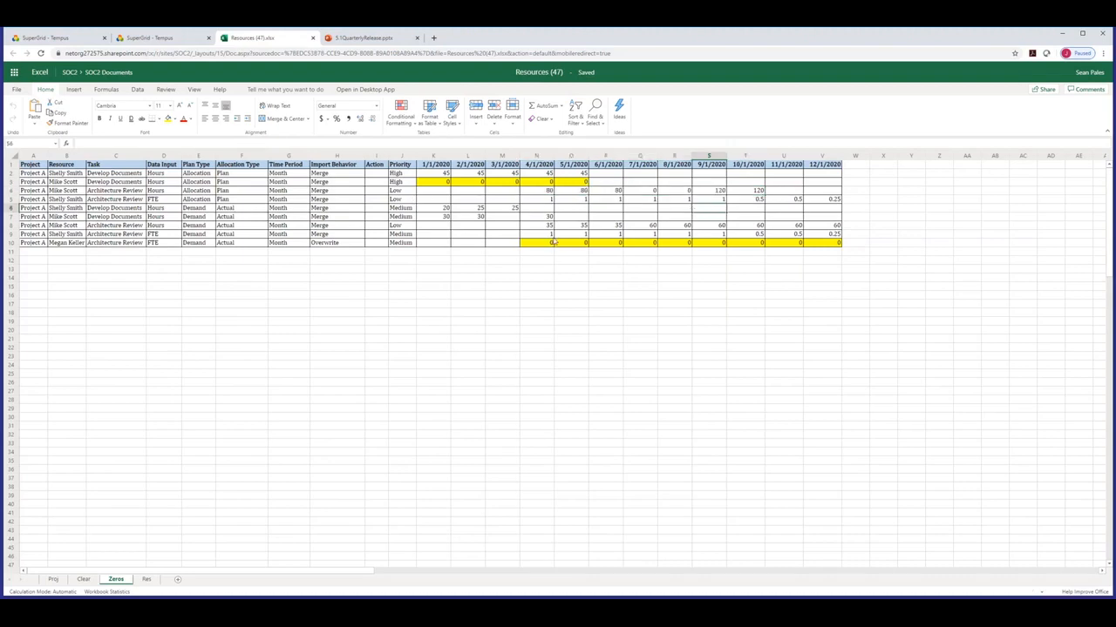
drag(445, 182, 573, 186)
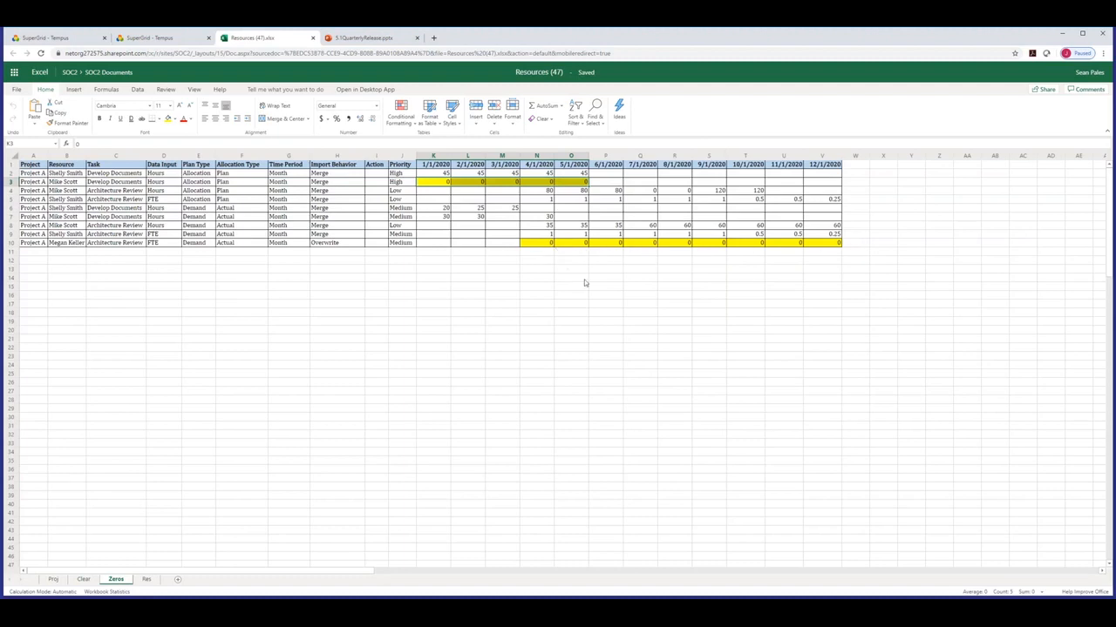
click(361, 37)
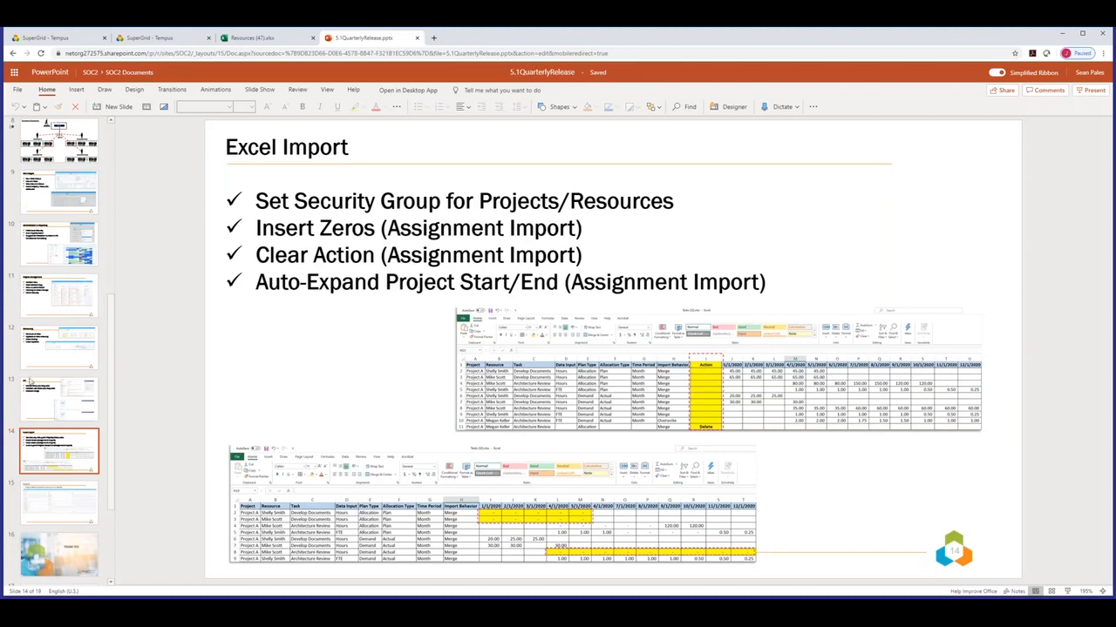
Go to slide 15, Futures, in the presentation.
click(63, 506)
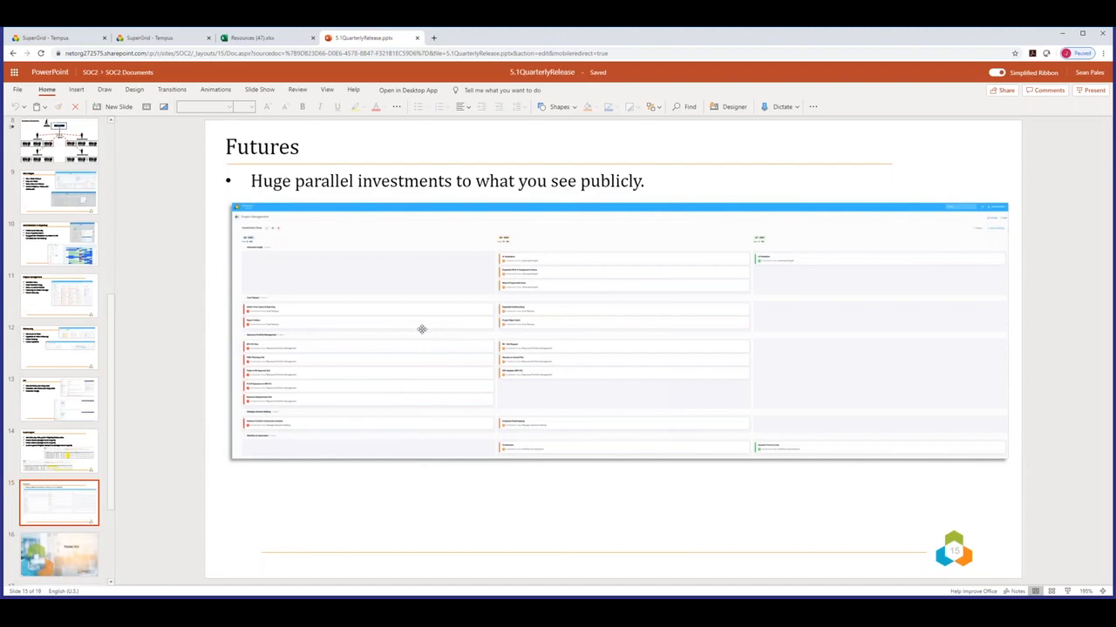
Switch to the Tempus dashboard and open Project Management.
click(162, 38)
click(111, 165)
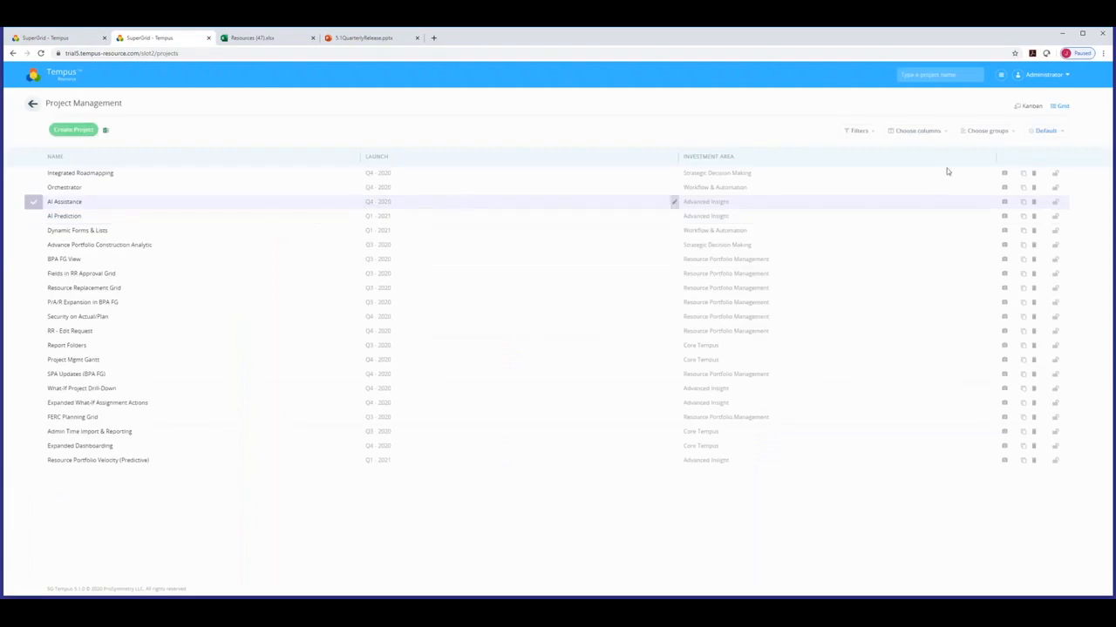
Switch projects to the Kanban view and collapse all five investment-area swimlanes.
click(1029, 108)
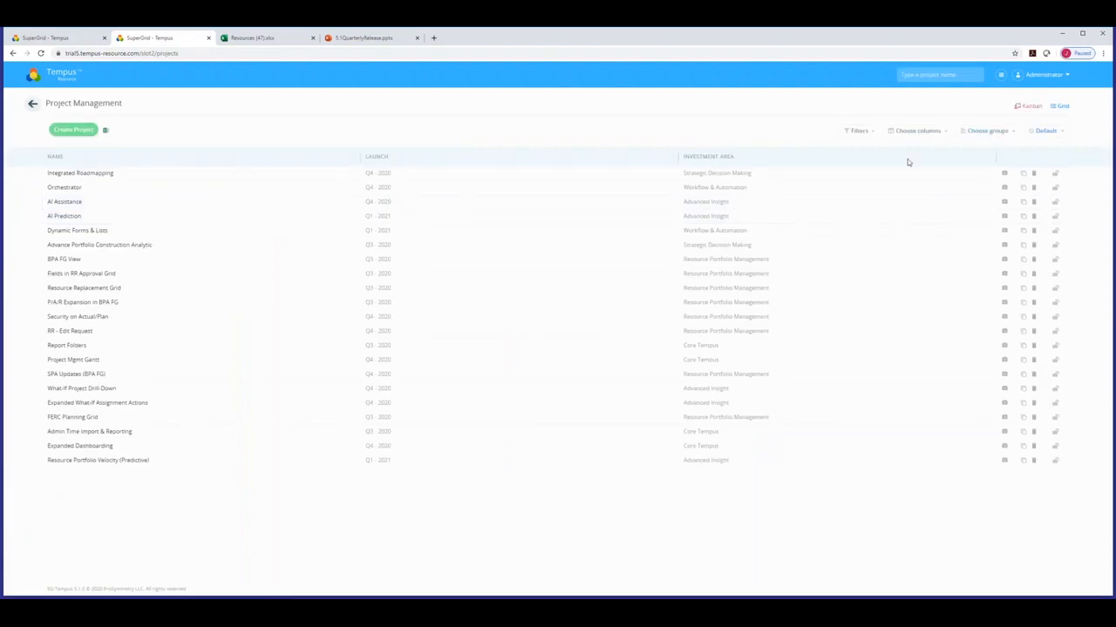
click(55, 329)
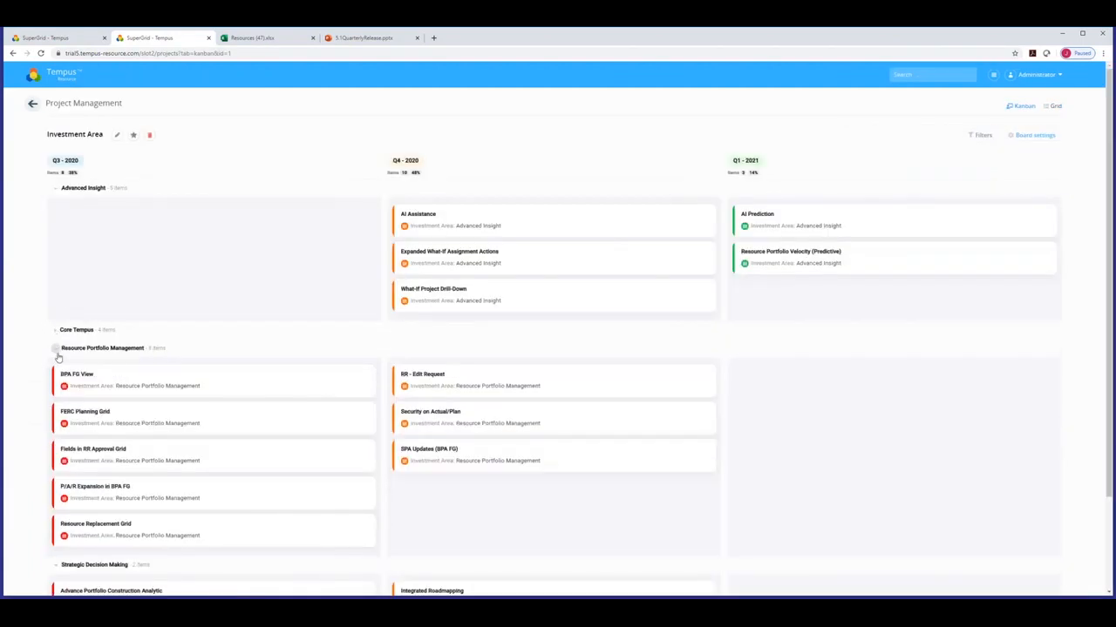
click(56, 347)
click(55, 367)
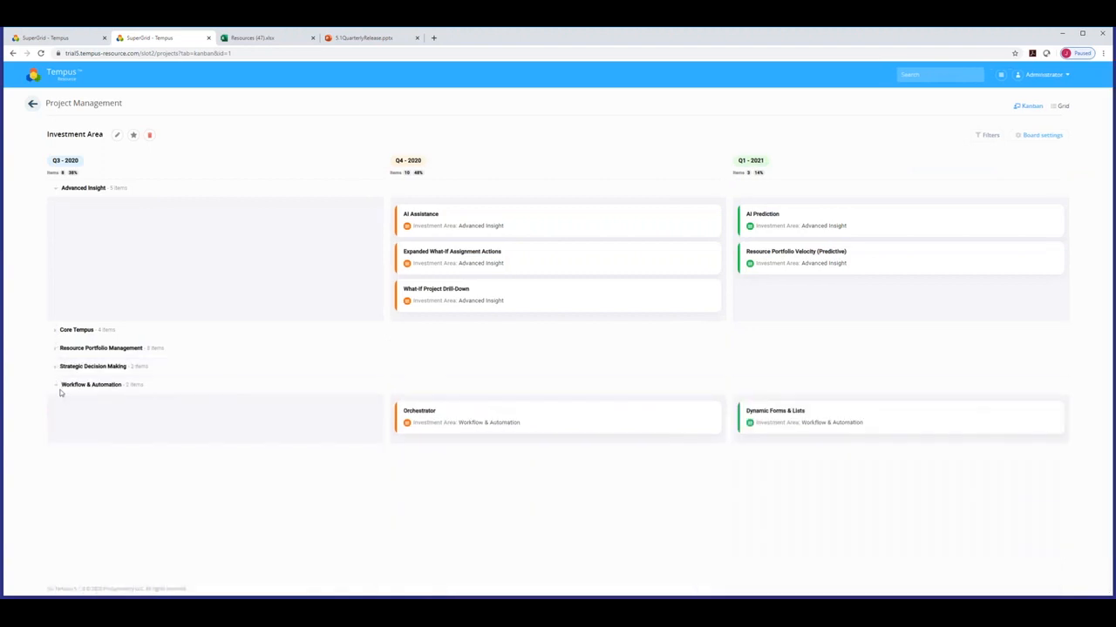
click(55, 384)
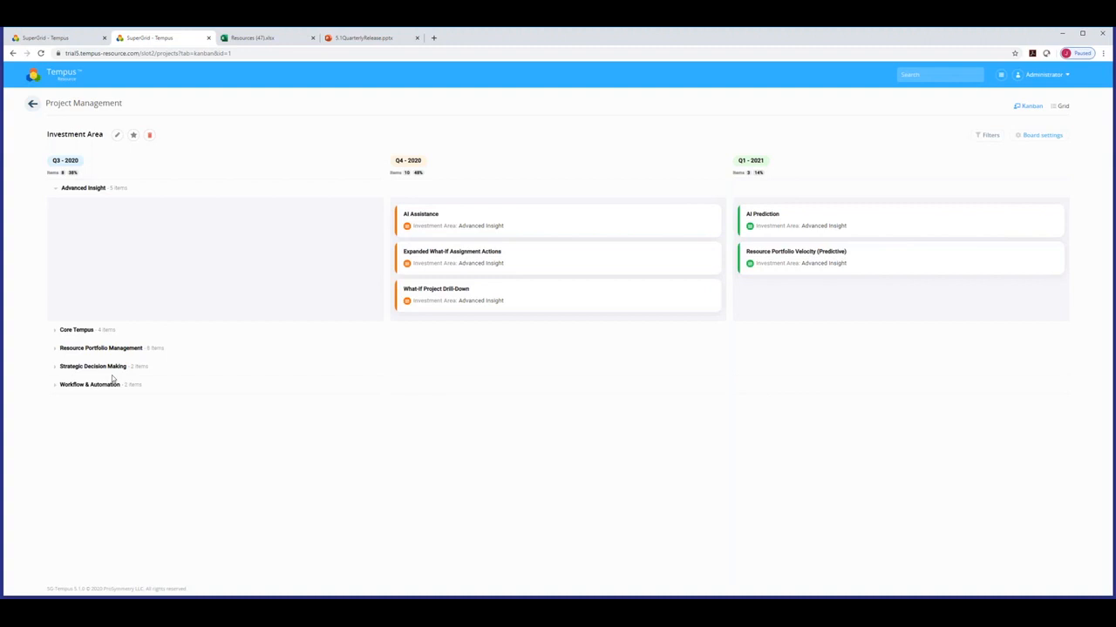
click(56, 189)
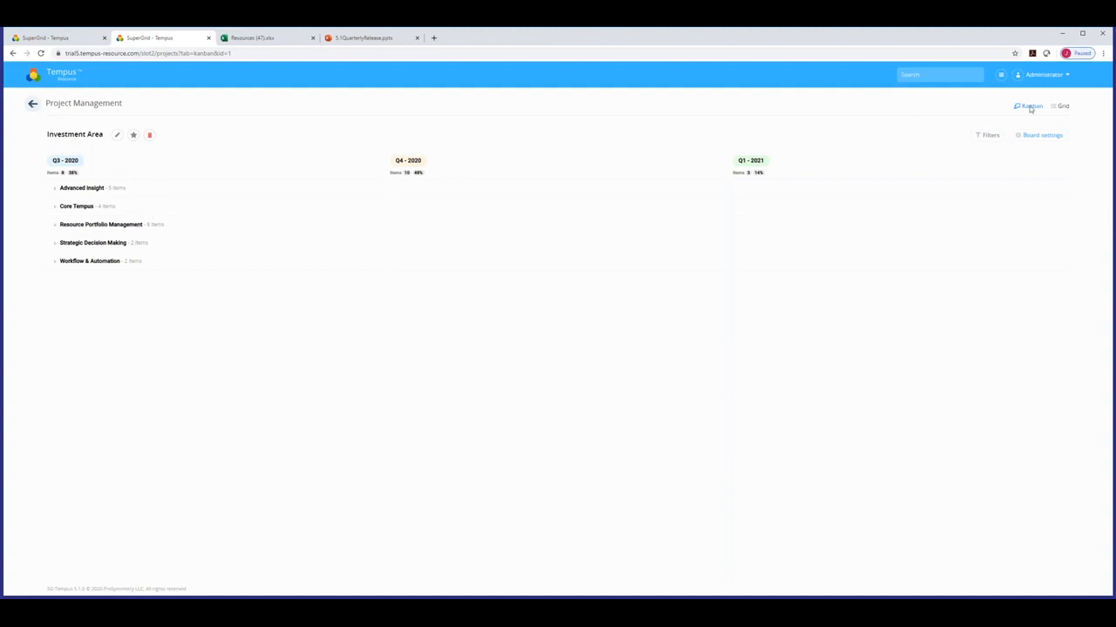
click(1100, 54)
Zoom the browser in two levels, then expand Core Tempus to show its four projects.
click(1075, 135)
click(1075, 135)
click(783, 441)
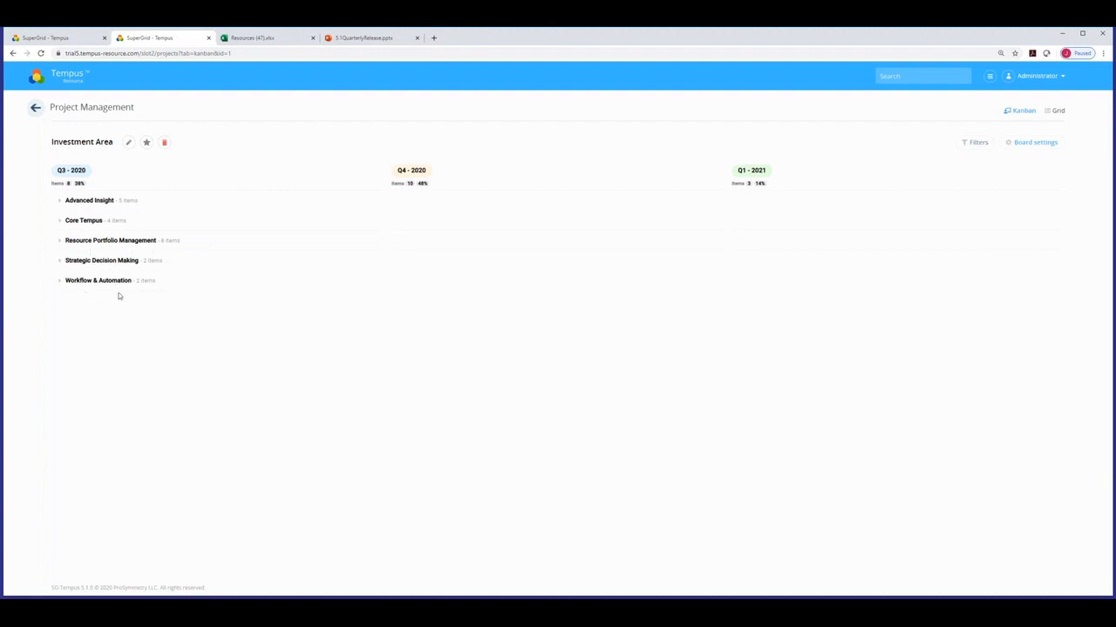
click(60, 201)
click(59, 203)
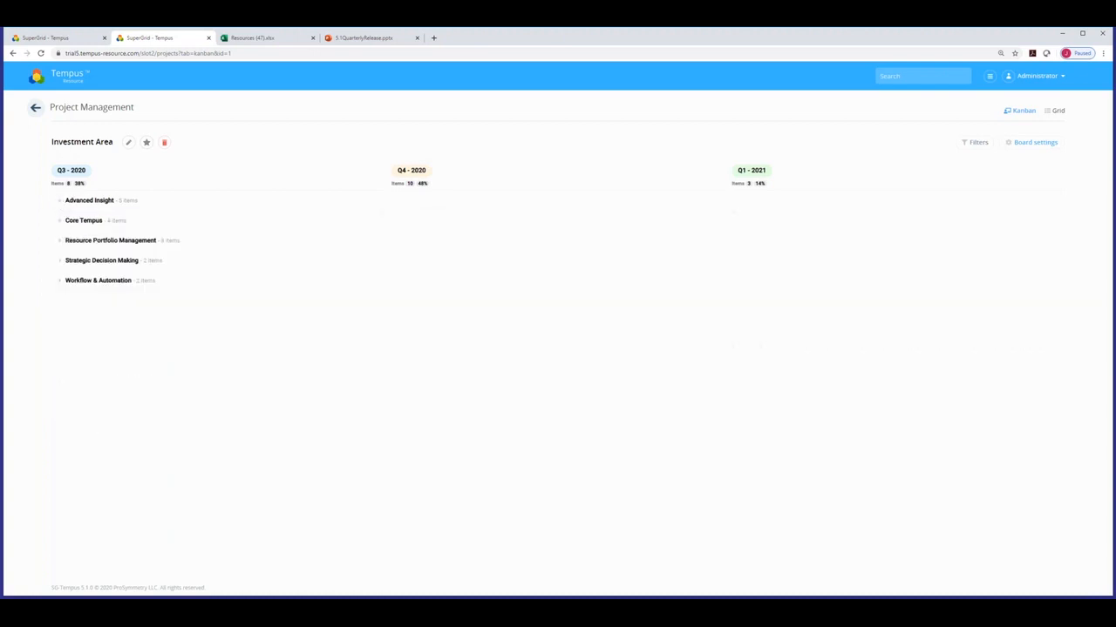
click(61, 221)
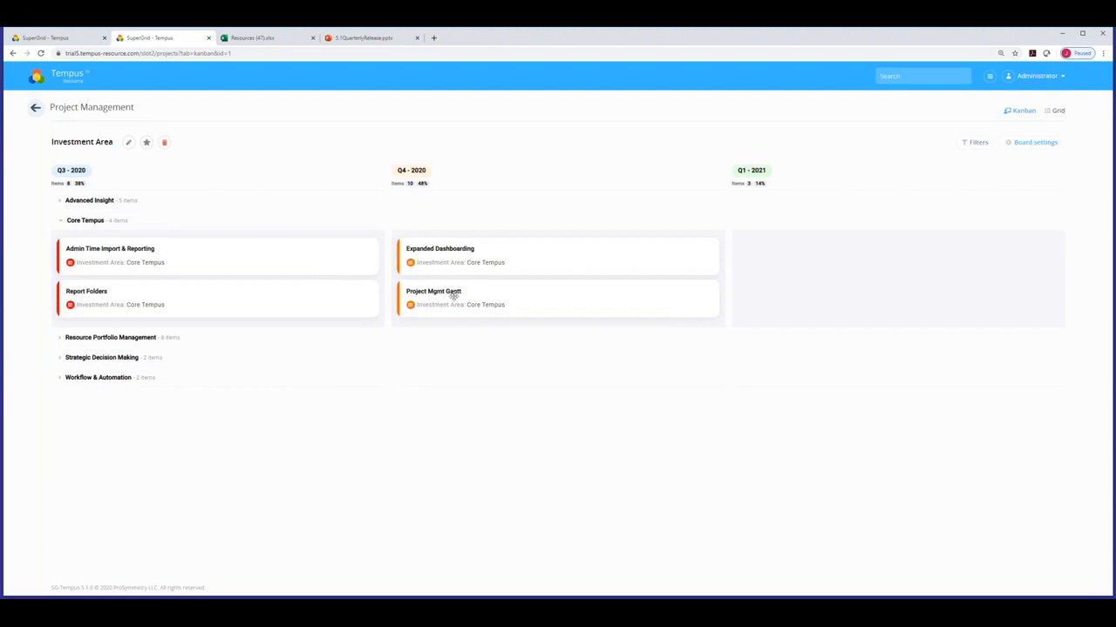
Collapse Core Tempus and expand Resource Portfolio Management to reveal its eight projects.
click(61, 220)
click(60, 241)
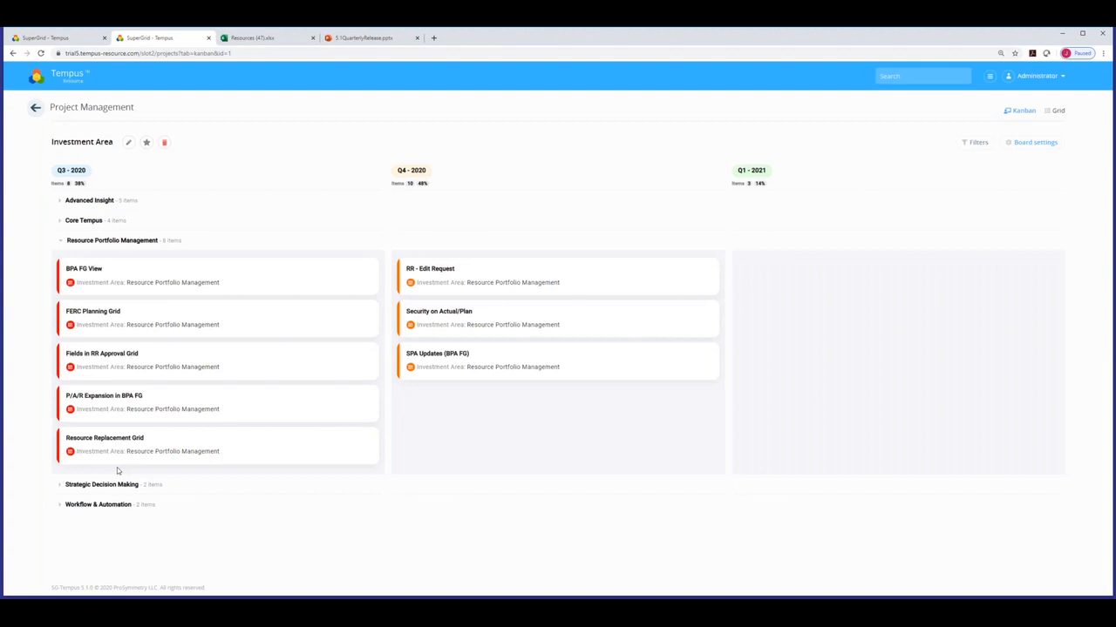
Fold away Resource Portfolio Management to reveal Strategic Decision Making's Q3 2020 and Q4 2020 projects.
click(61, 241)
click(61, 261)
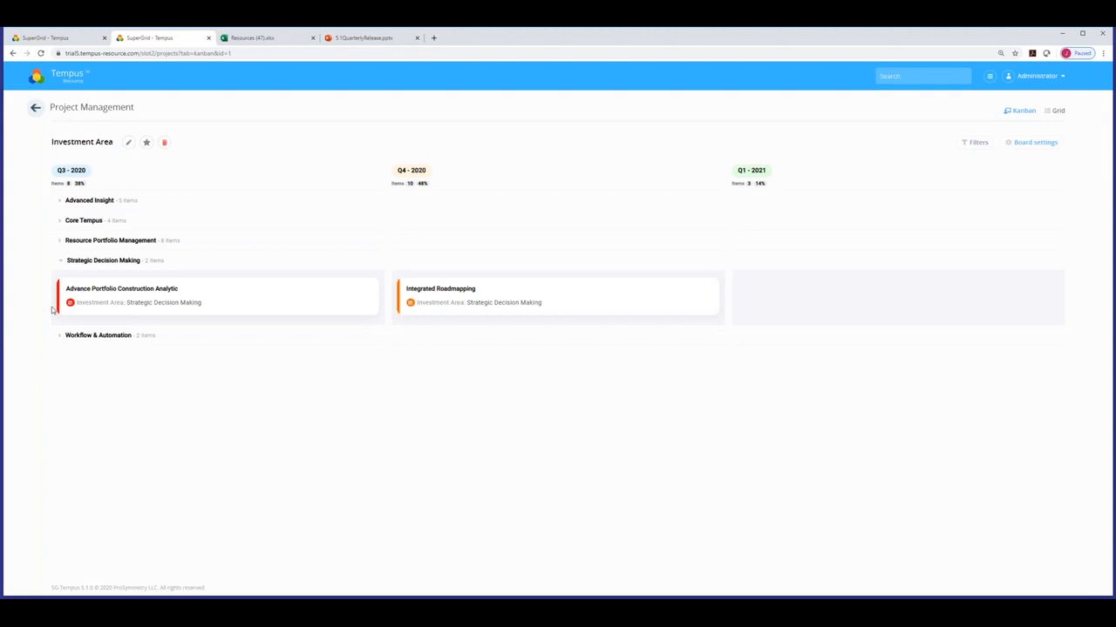
Switch the open lane to Advanced Insight, showing three Q4 2020 and two Q1 2021 projects.
click(61, 260)
click(58, 281)
click(58, 281)
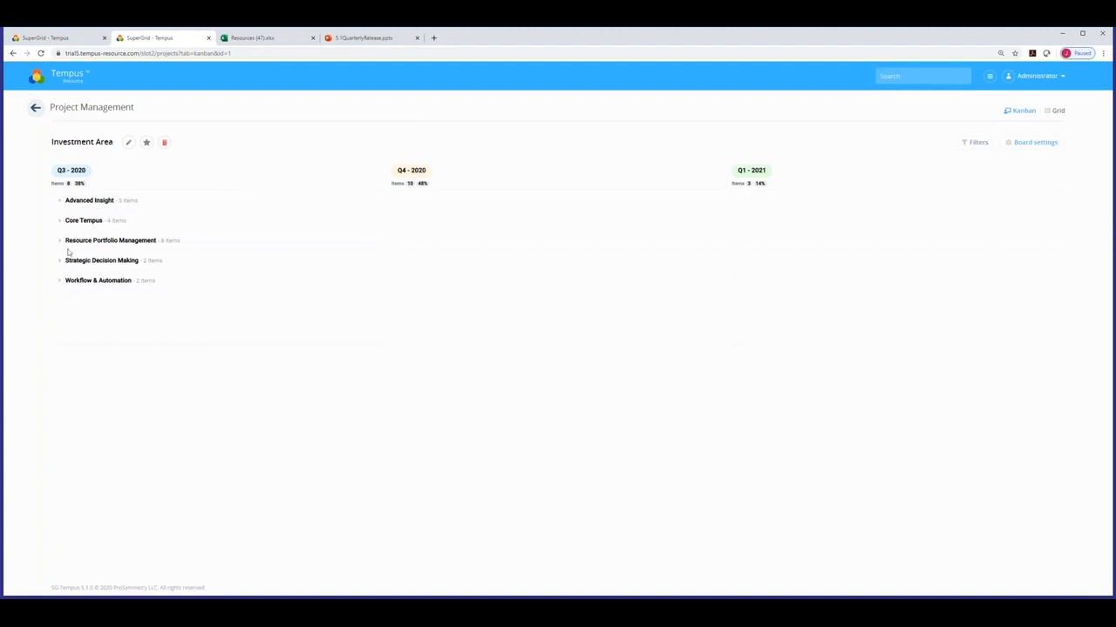
click(59, 201)
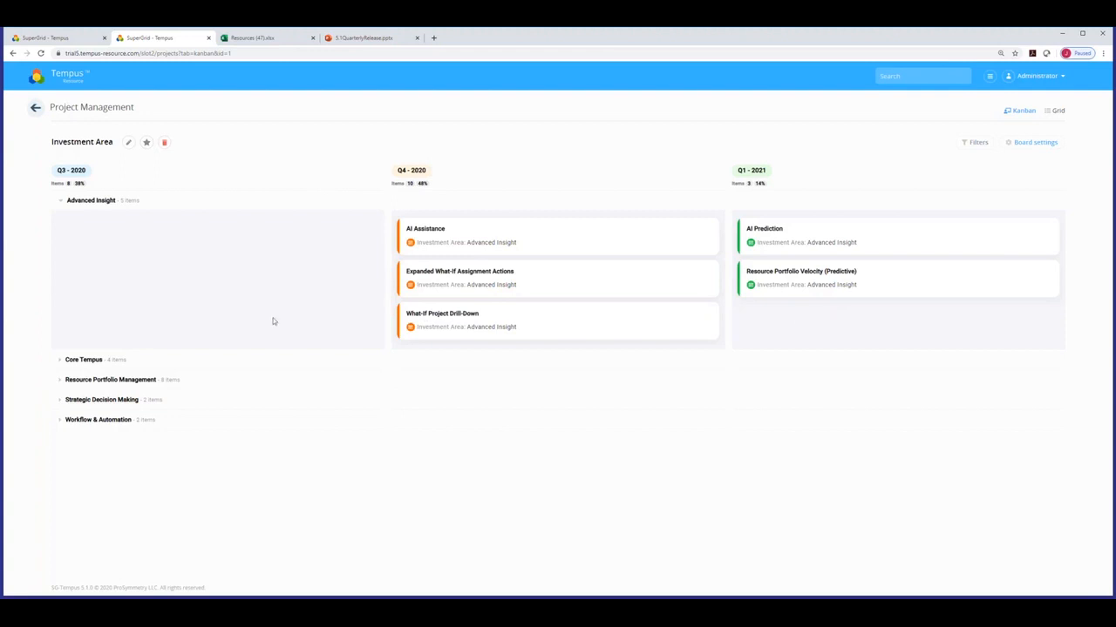
Close Advanced Insight, briefly check Core Tempus, and reopen Resource Portfolio Management's eight projects.
click(61, 201)
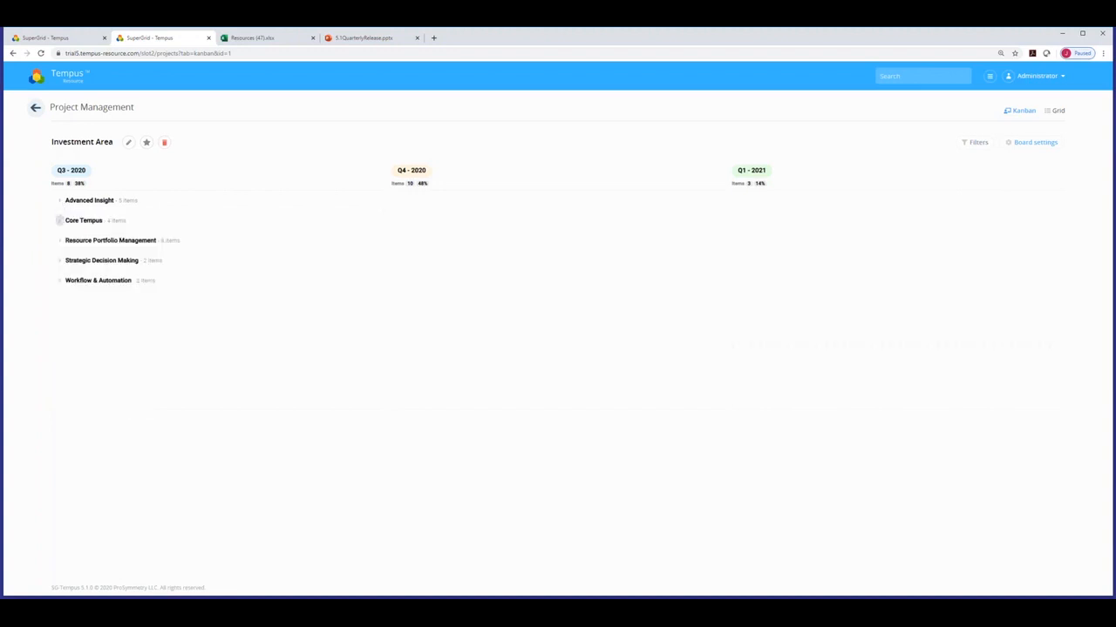
click(60, 221)
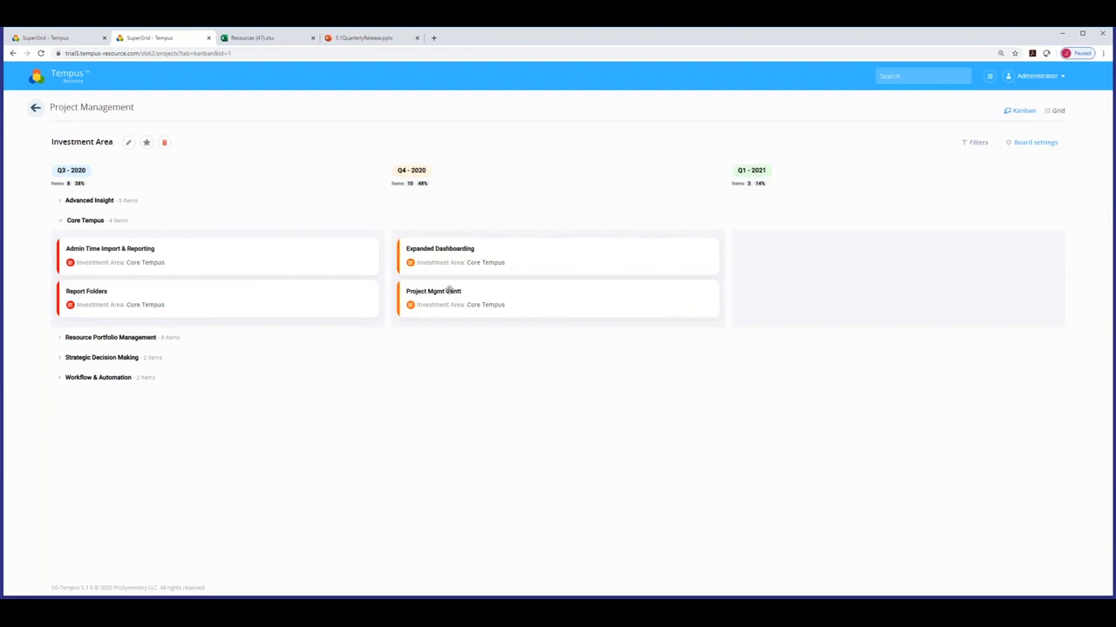
click(61, 222)
click(60, 241)
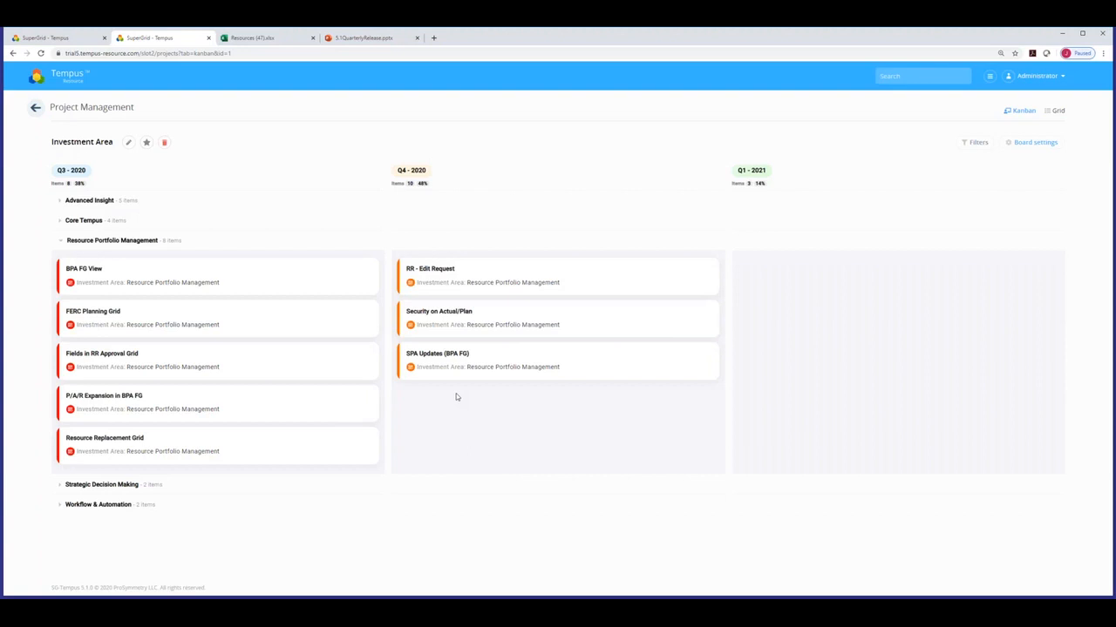
click(59, 242)
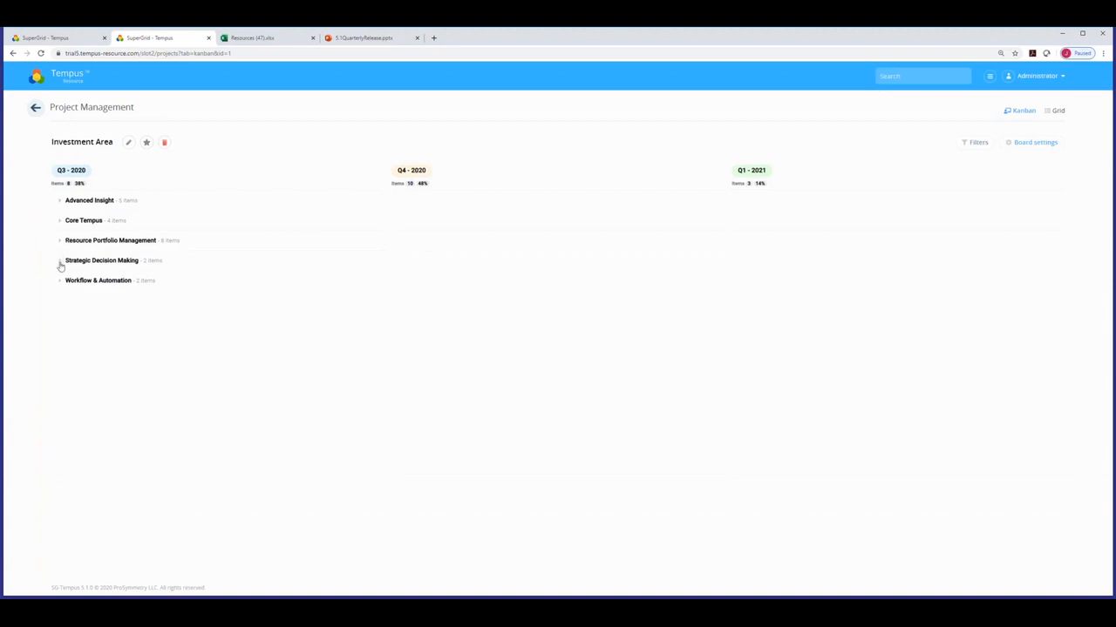
click(60, 261)
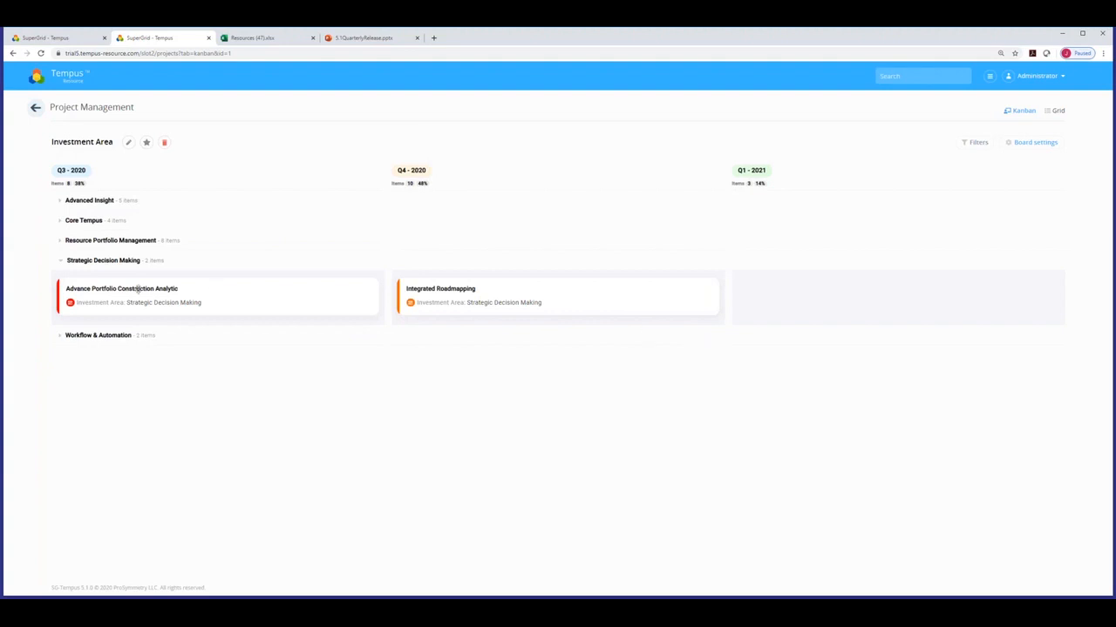
click(60, 261)
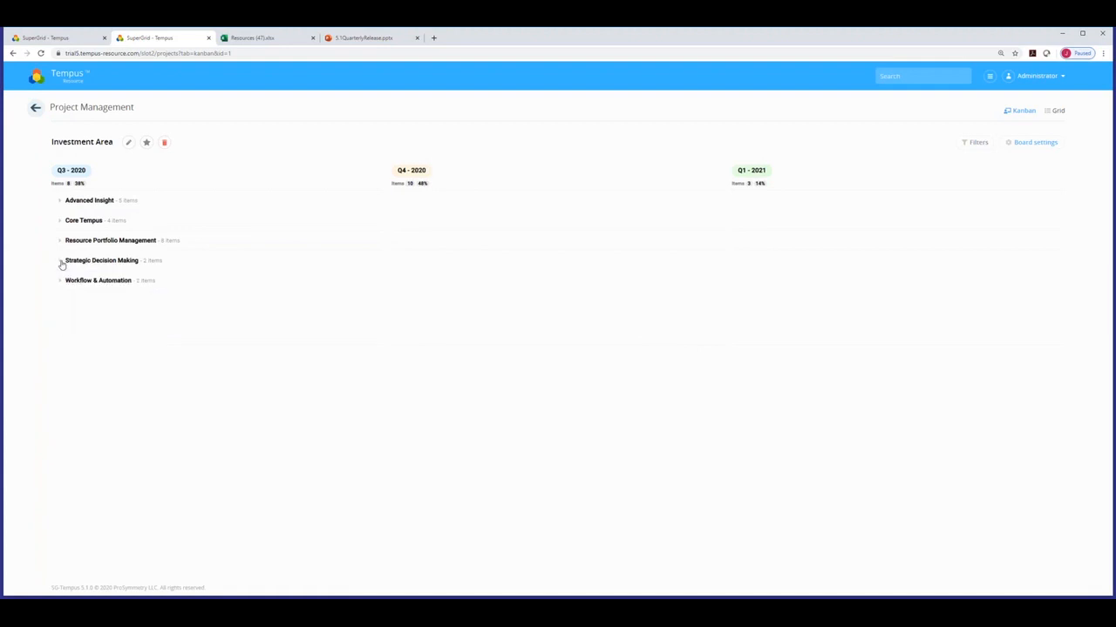
Review the Workflow & Automation cards, then show slide 16, Thank You, in 5.1QuarterlyRelease.
click(60, 280)
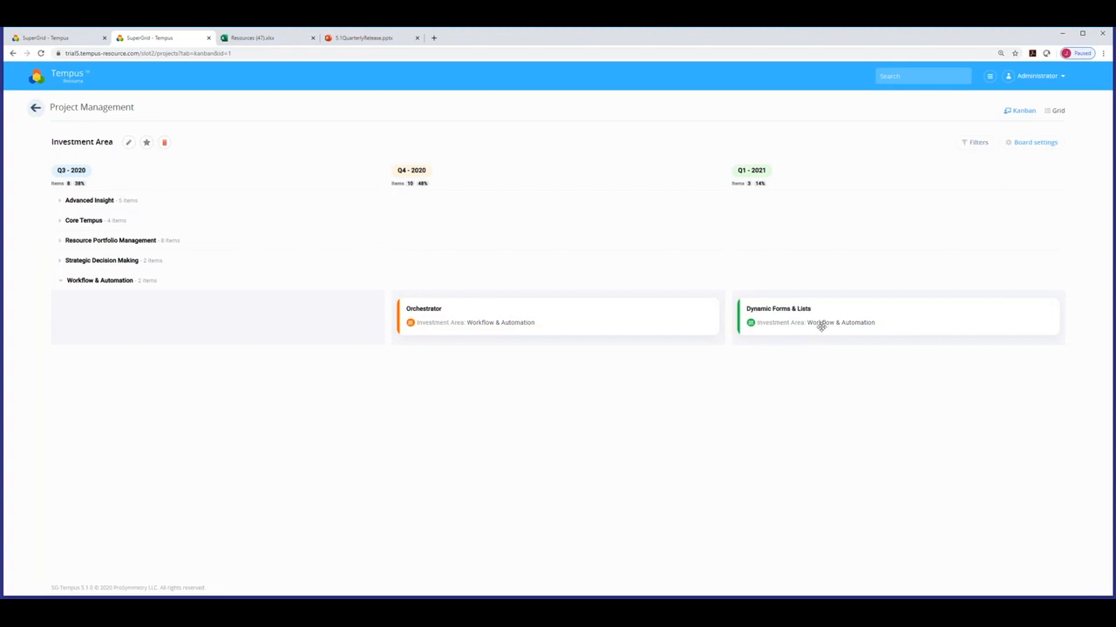
click(60, 281)
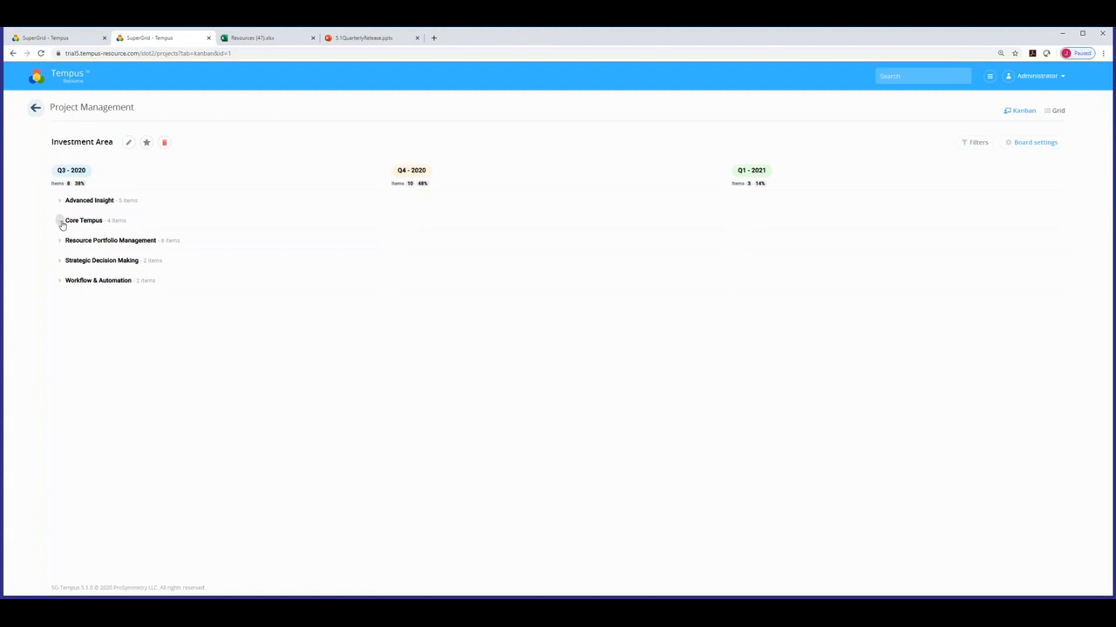
click(343, 39)
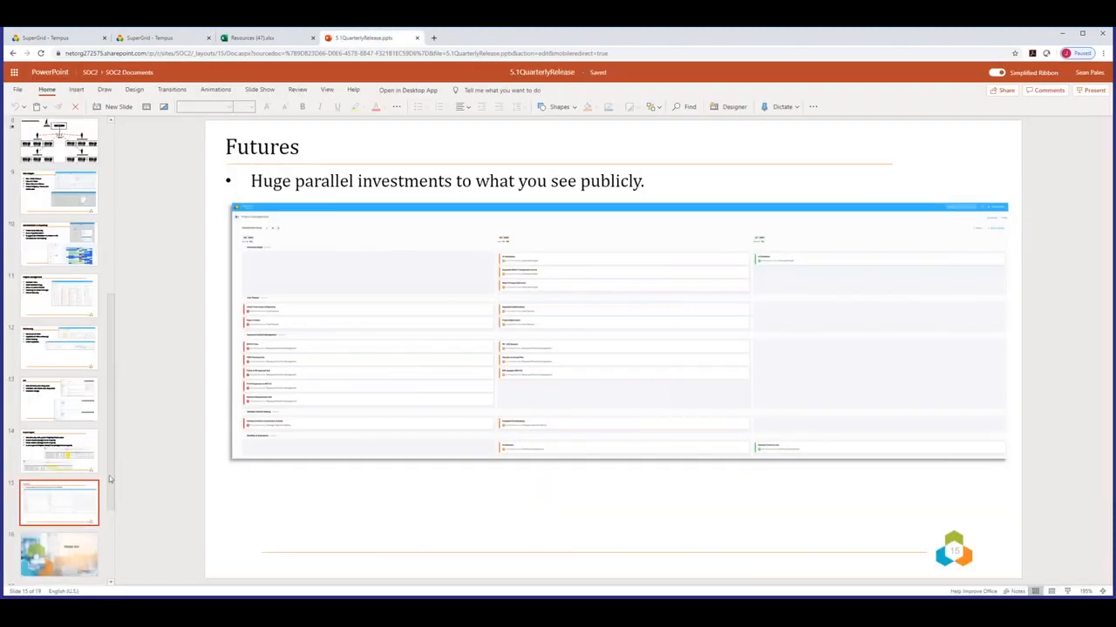
click(80, 544)
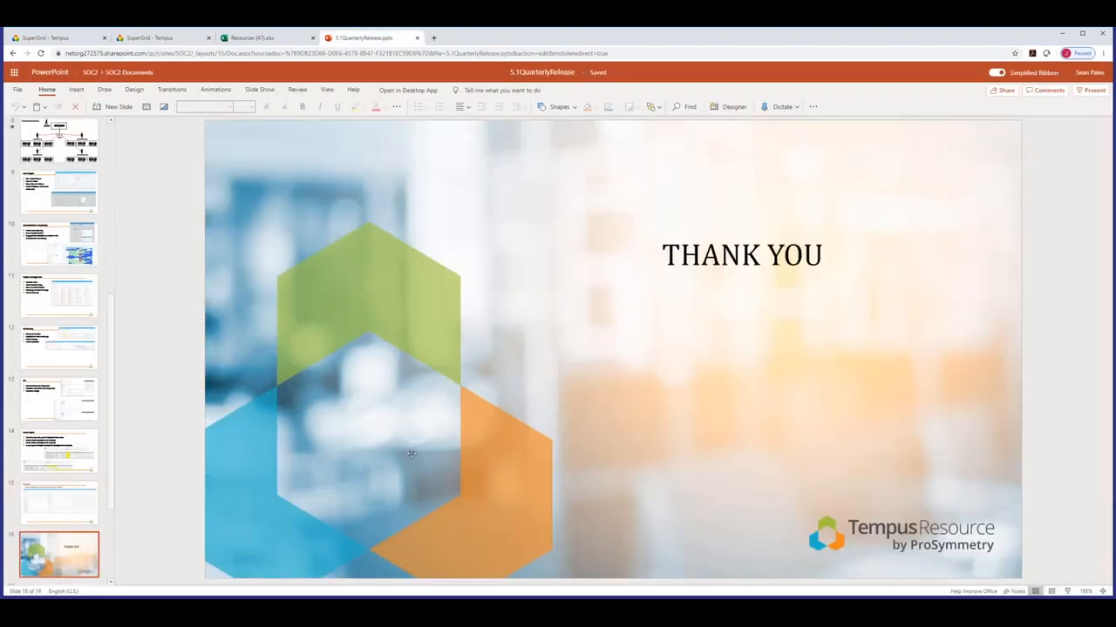